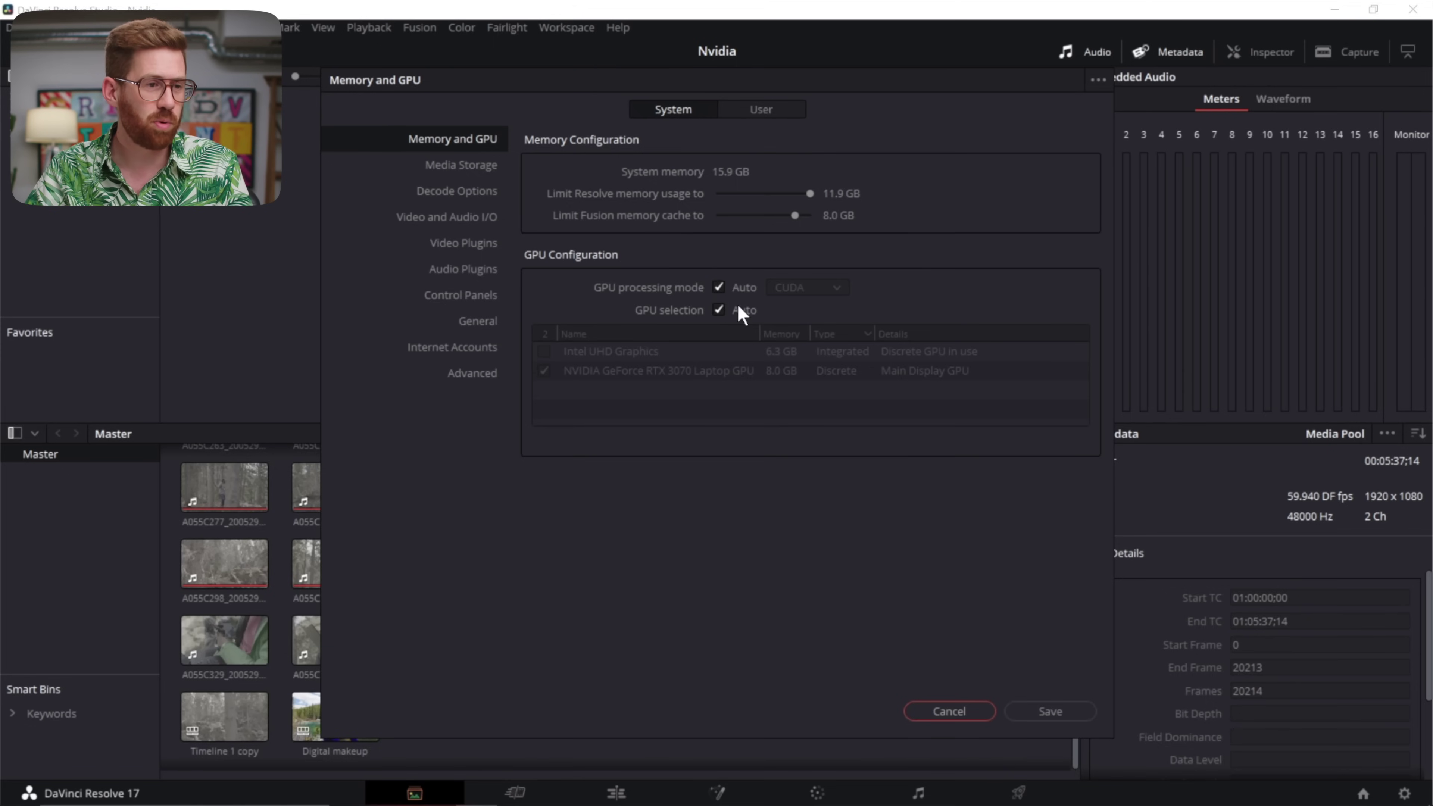
Switch GPU processing from Auto to CUDA on the NVIDIA GeForce RTX 3070 Laptop GPU and save
left_click(715, 307)
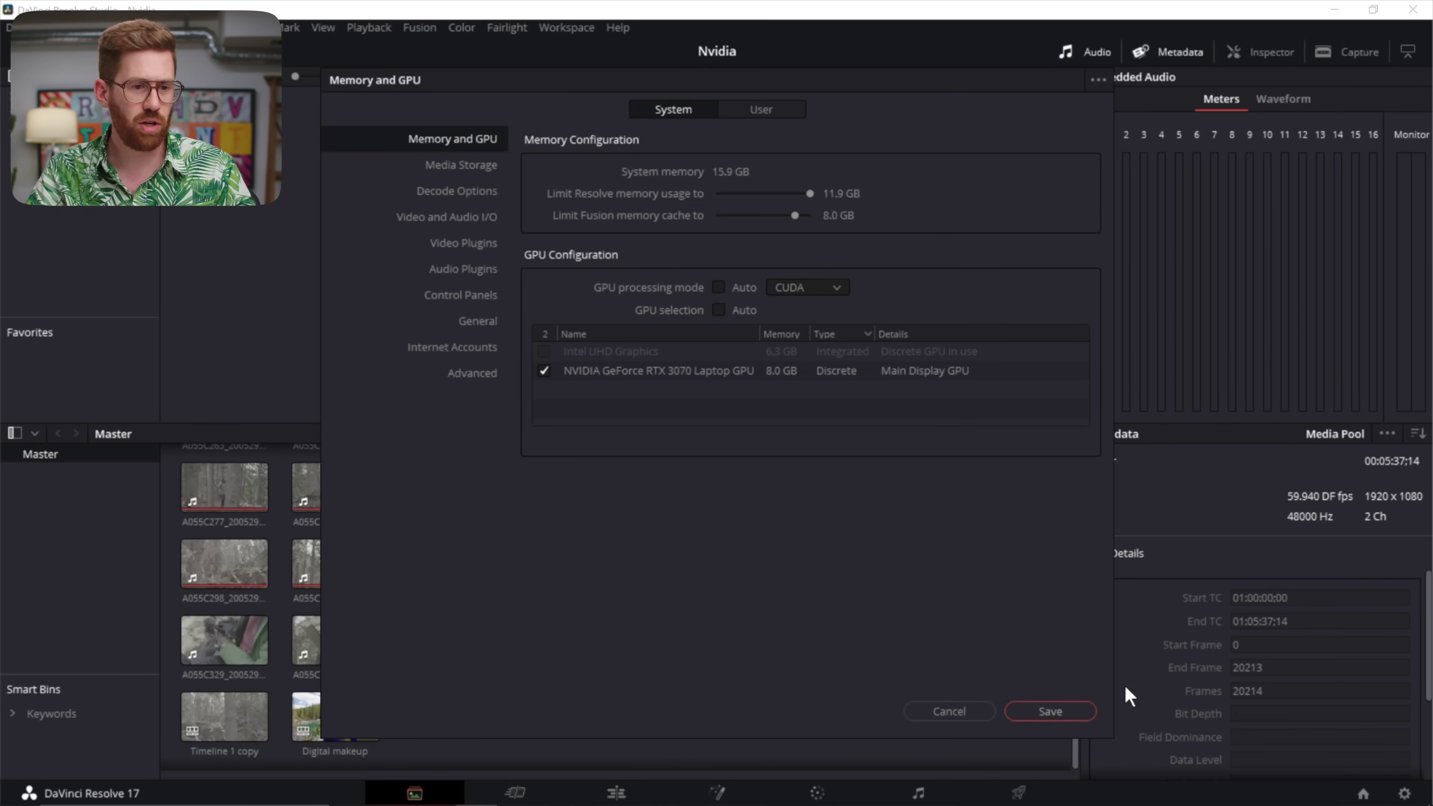
left_click(1048, 711)
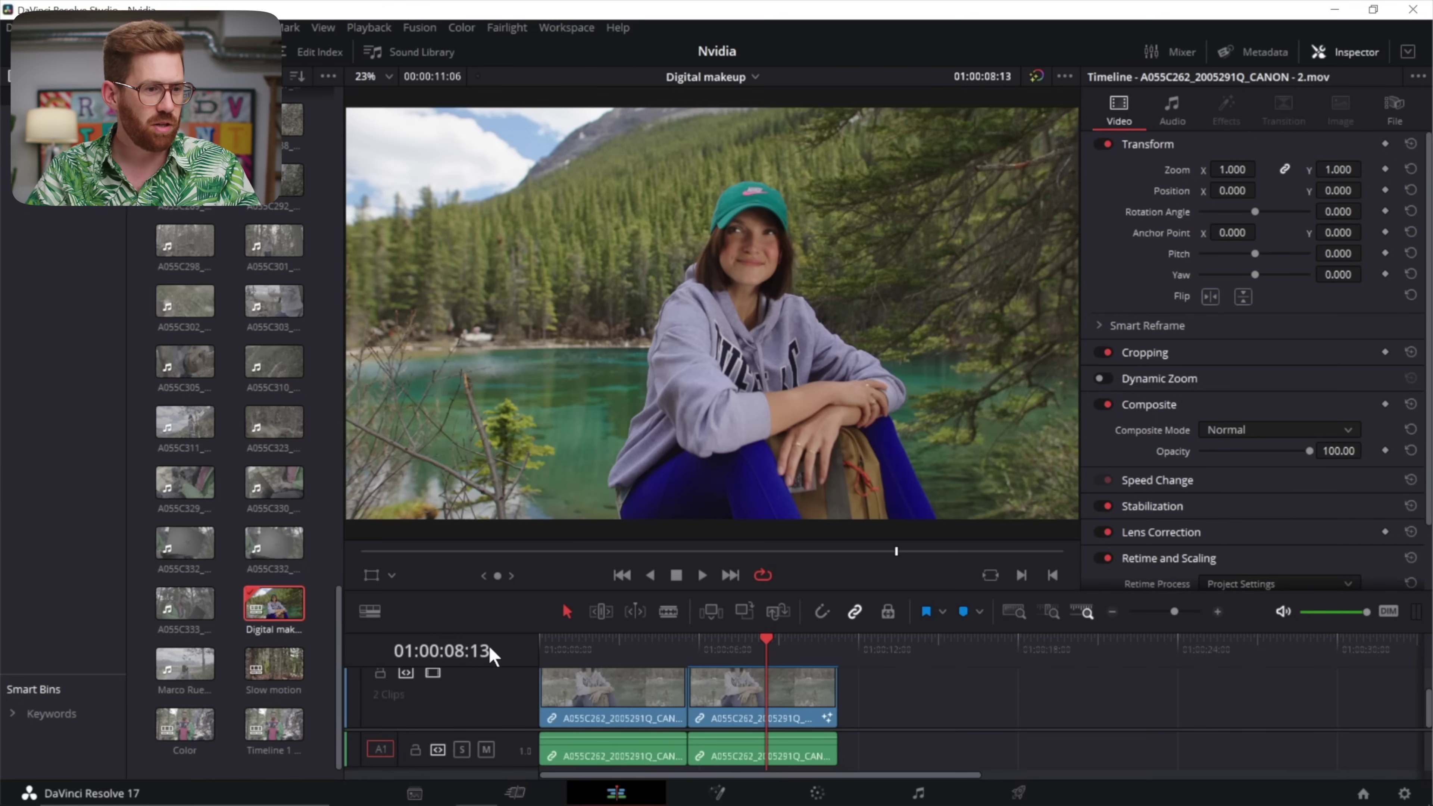
On the Color page, search the Effects Library for 'face' and drop Face Refinement onto node 01
key("shift+6")
scroll(553, 249, "up", 4)
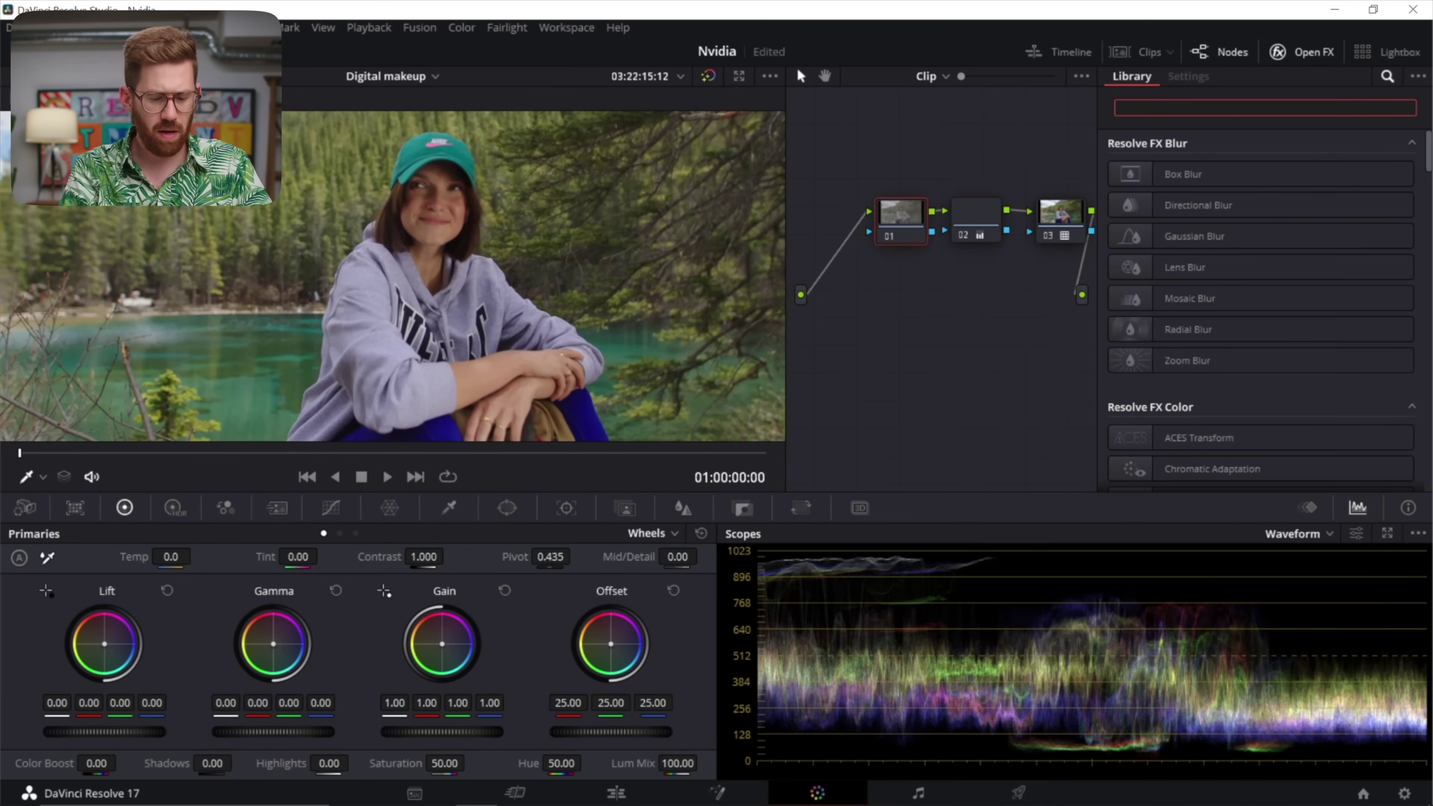
type("face")
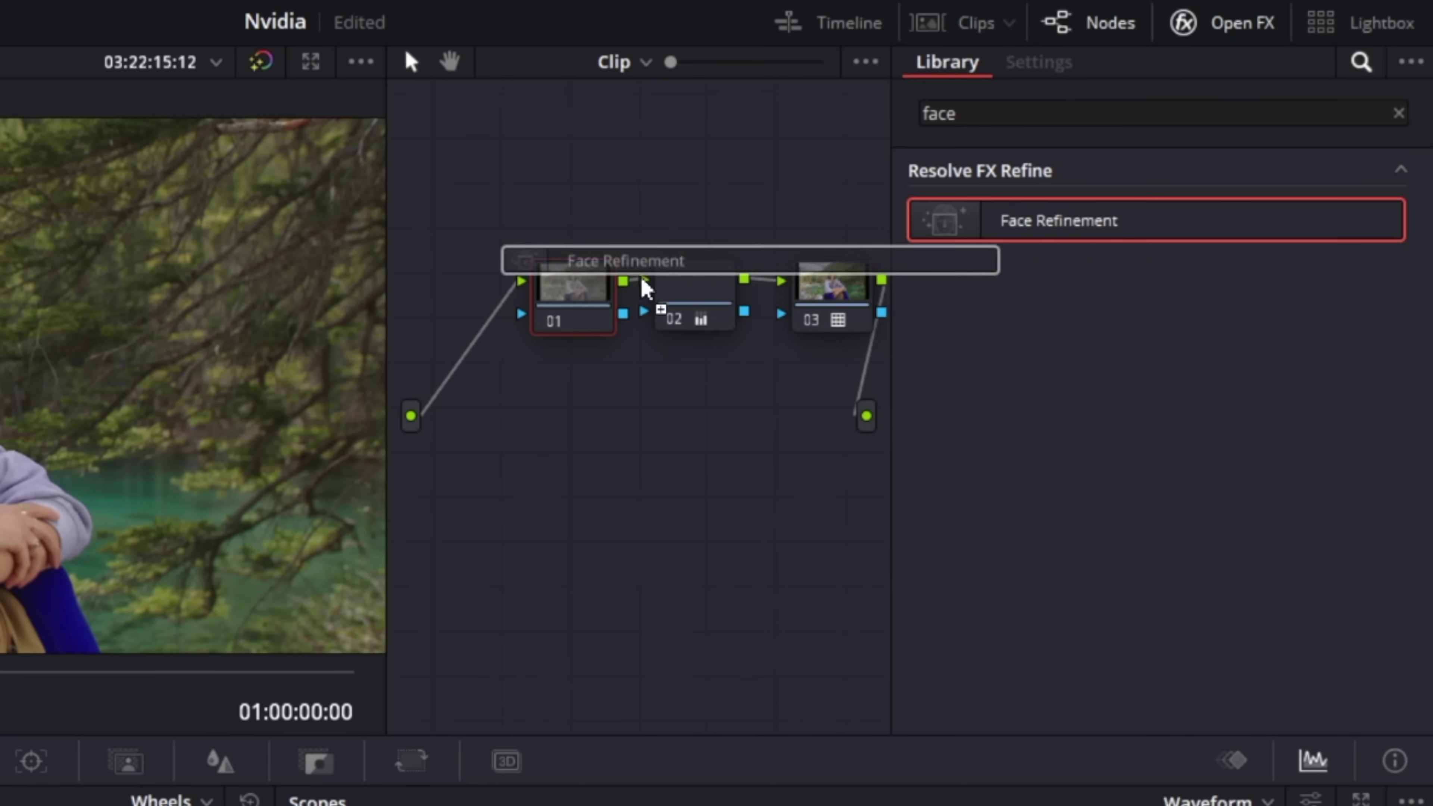
left_click_drag(642, 279, 575, 278)
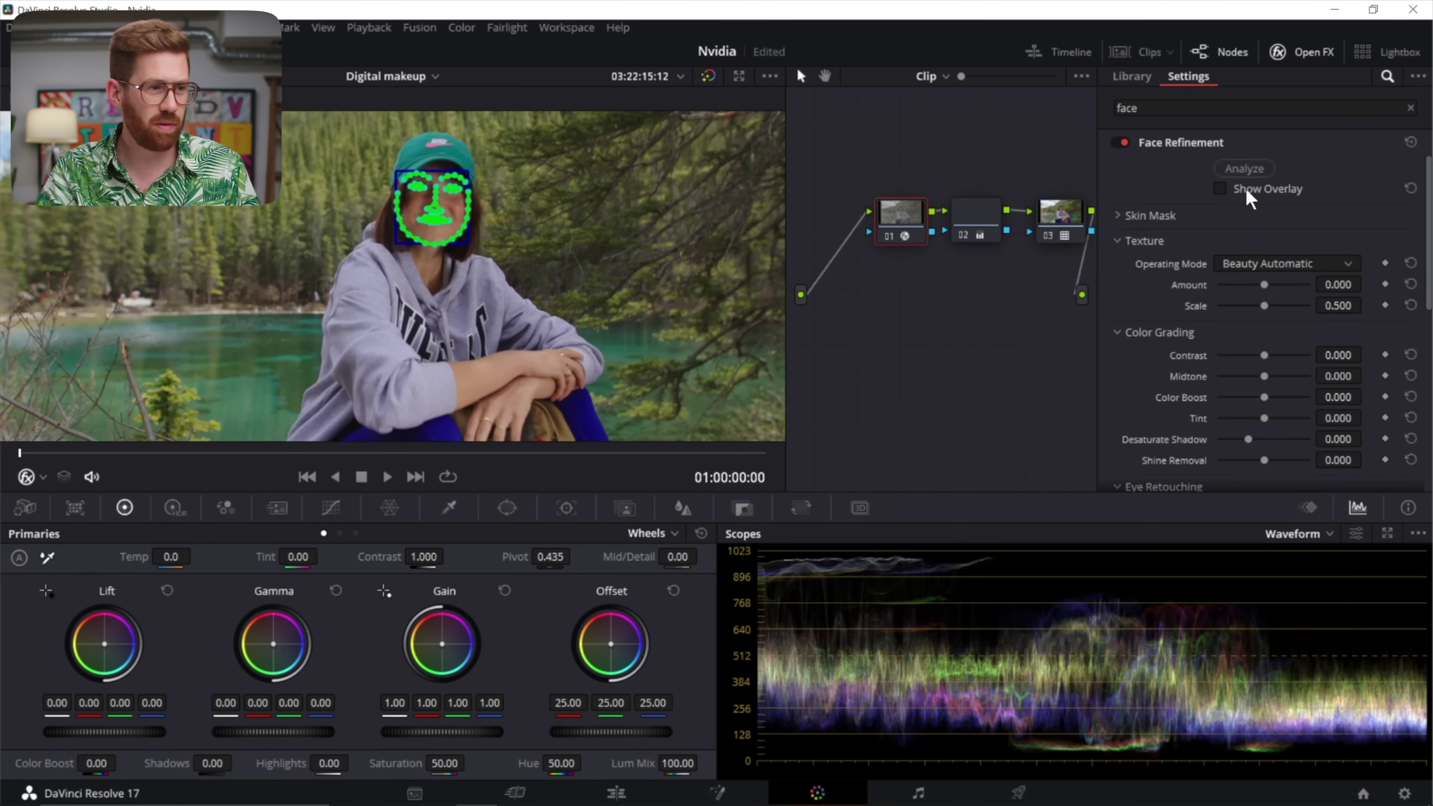
Raise the Face Refinement eye Sharpening and Eyebag Removal amounts
scroll(1190, 313, "down", 5)
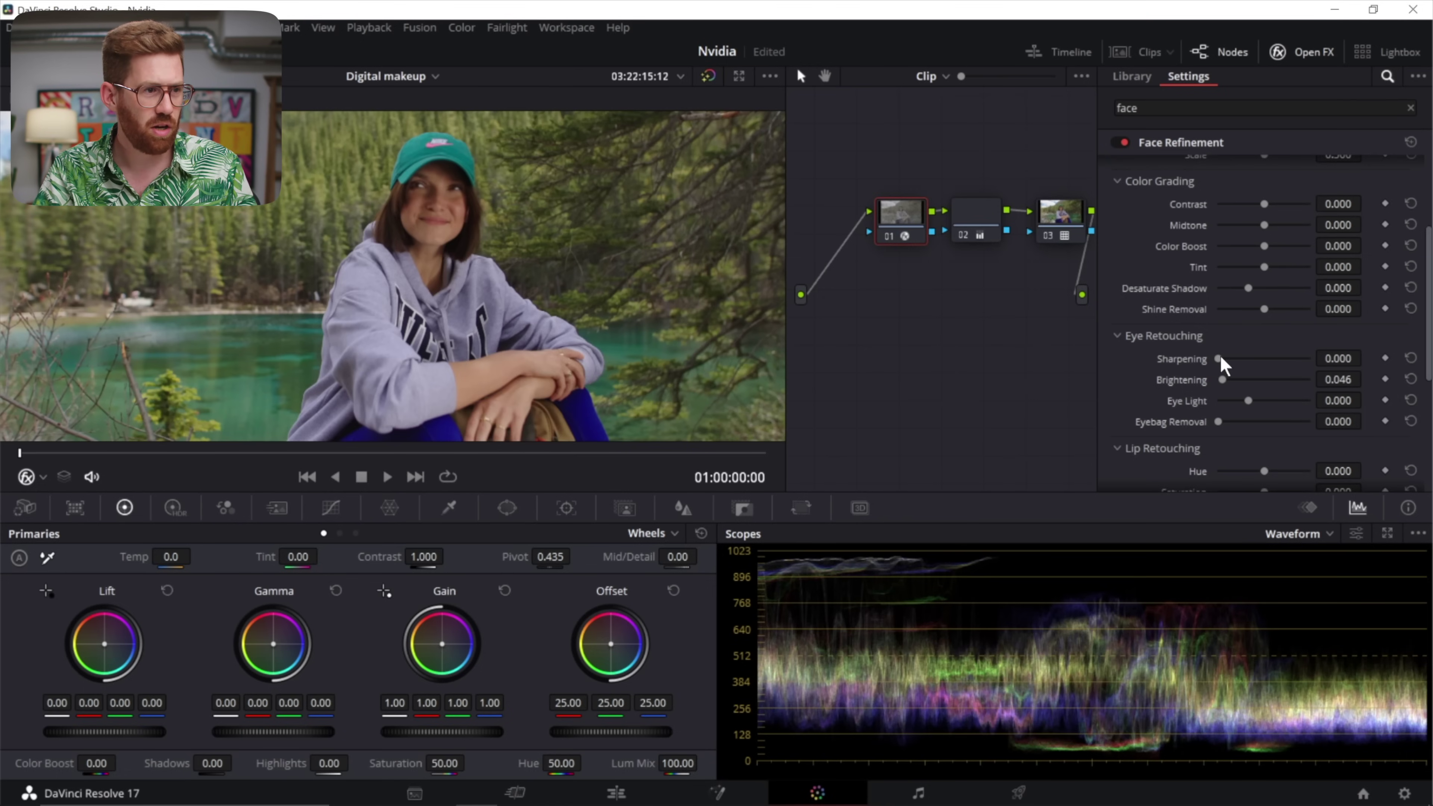
left_click_drag(1218, 359, 1246, 358)
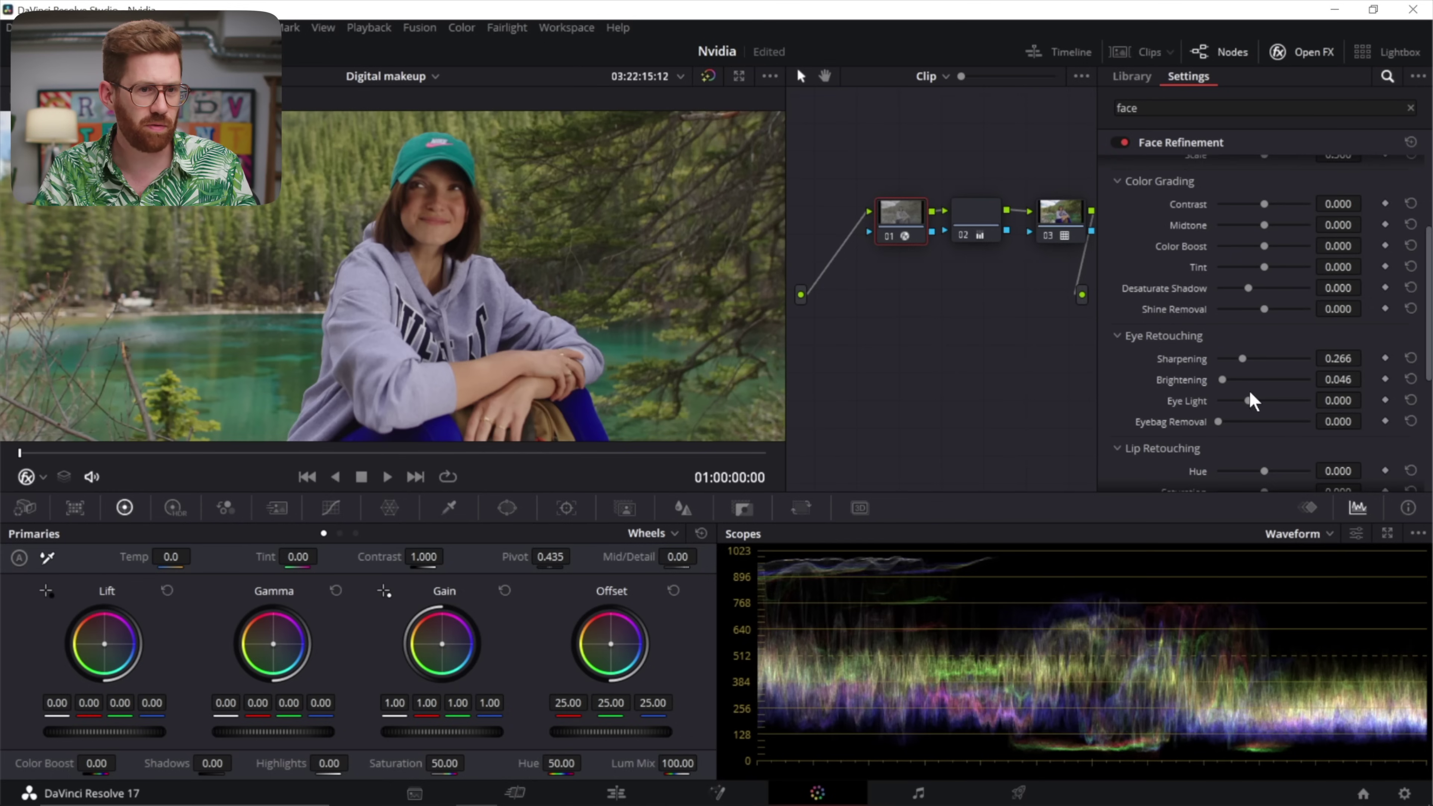
left_click_drag(1218, 421, 1256, 402)
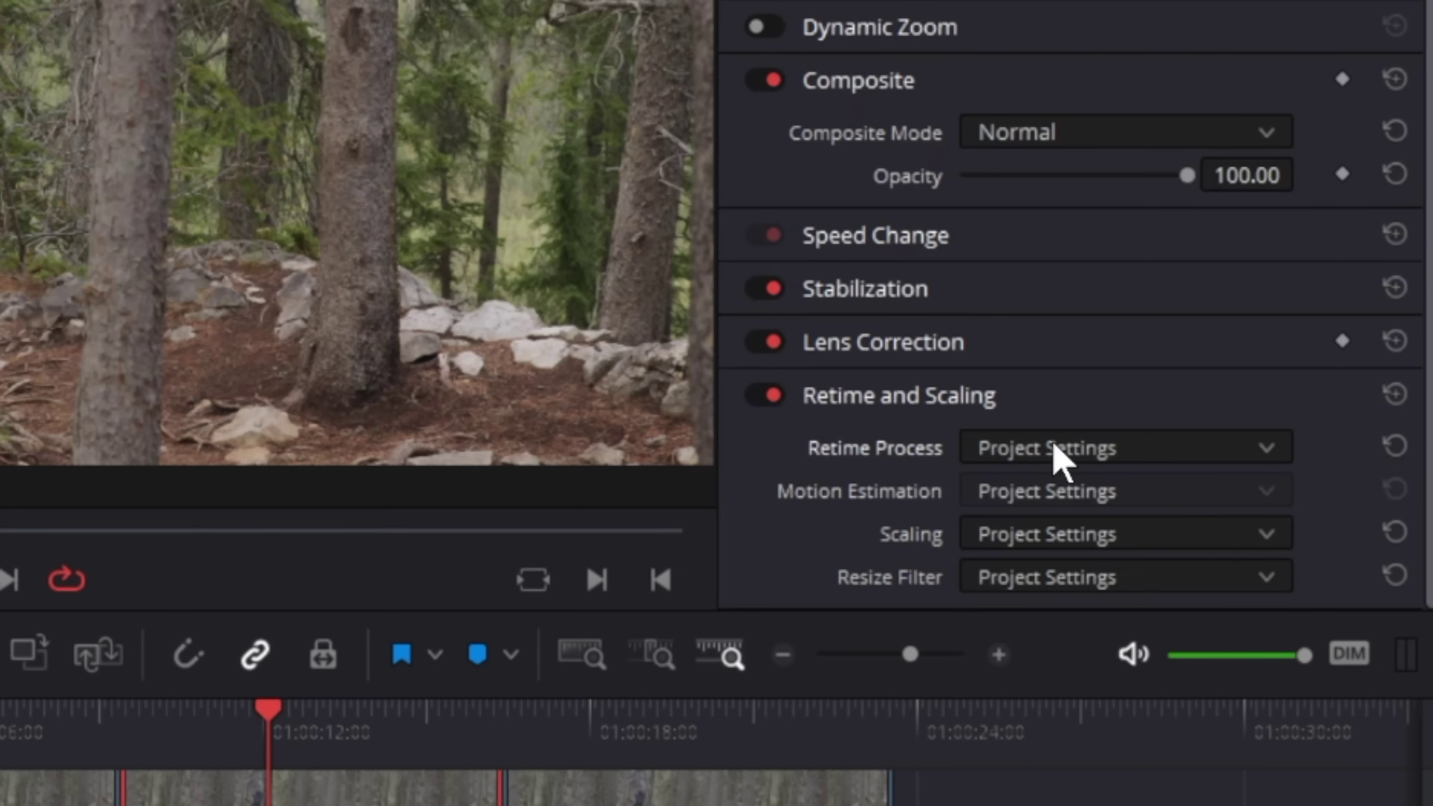
Set the clip's Retime Process to Optical Flow and bring up the Motion Estimation choices
left_click(1243, 510)
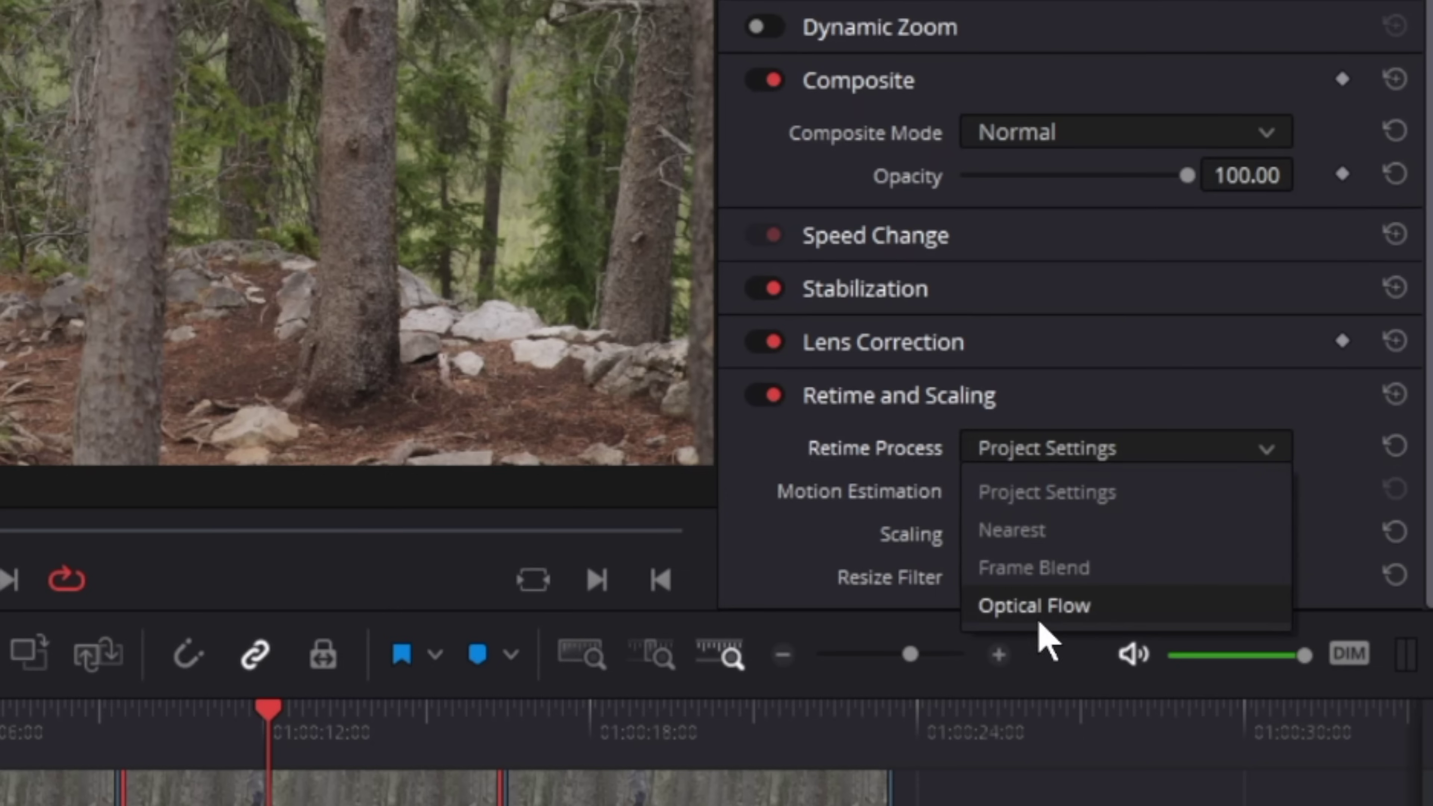
left_click(1039, 607)
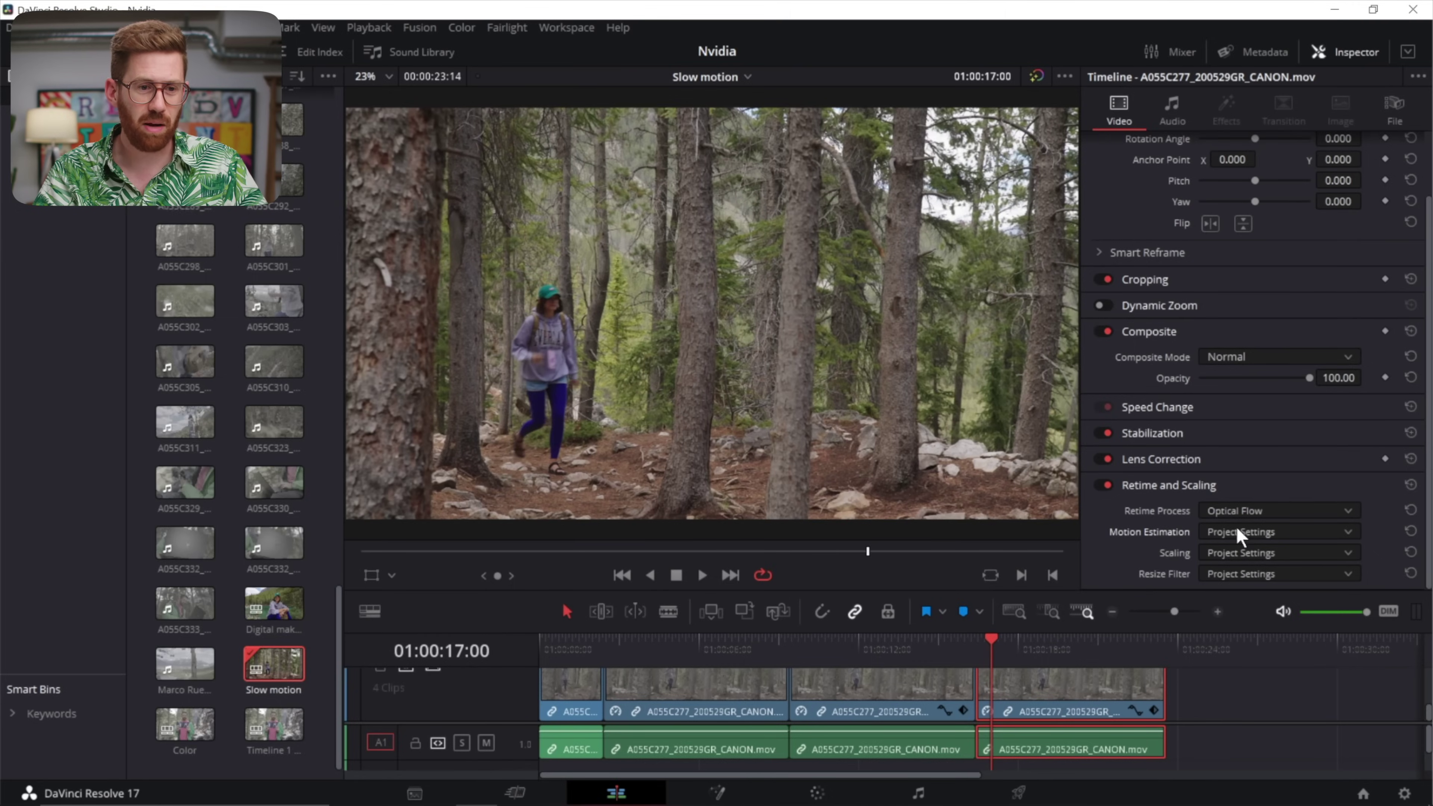
left_click(1243, 530)
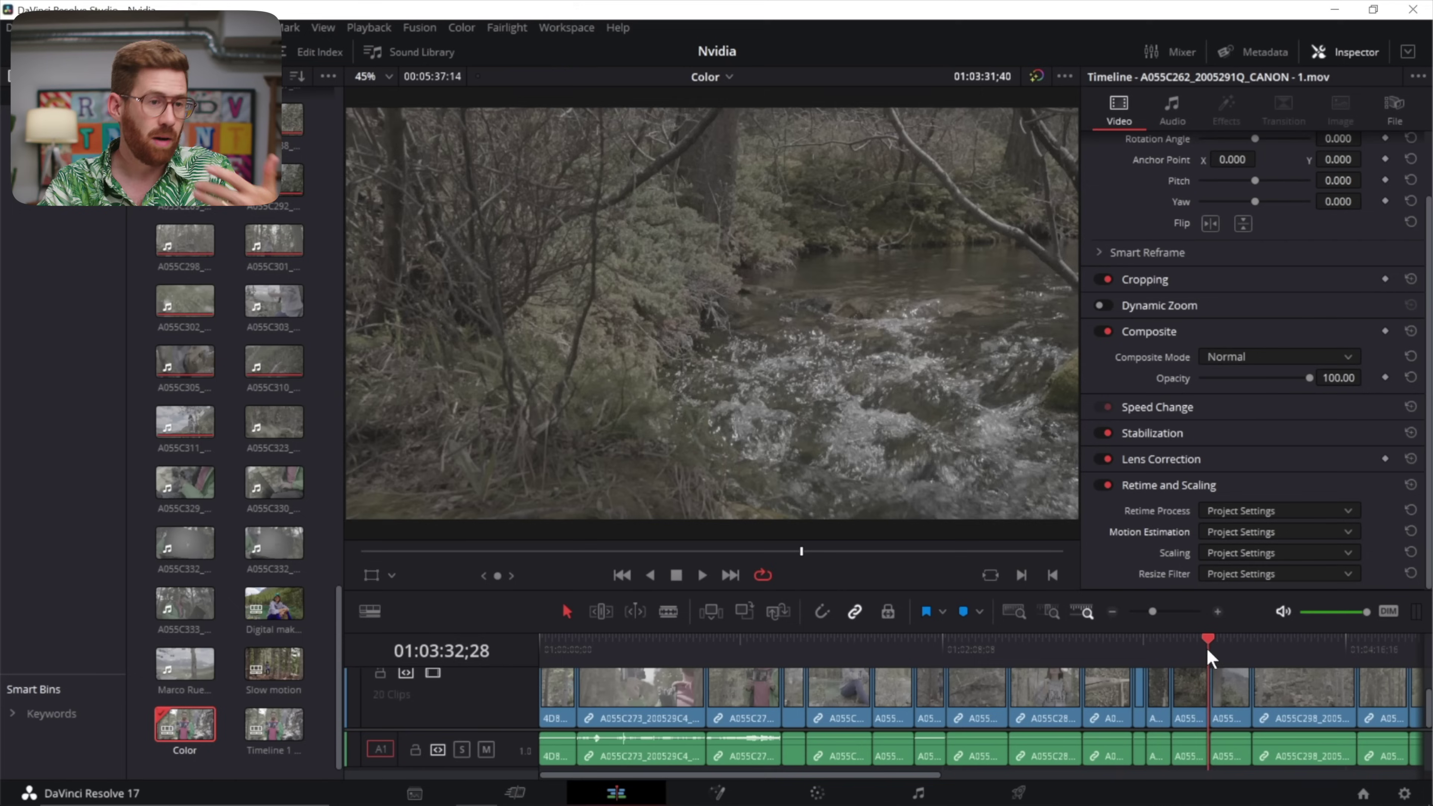
Scrub through the flat log river and forest clips on the Color timeline
mouse_move(1205, 646)
left_mouse_down()
mouse_move(1281, 664)
mouse_move(1333, 648)
mouse_move(1078, 649)
mouse_move(1189, 650)
left_mouse_up()
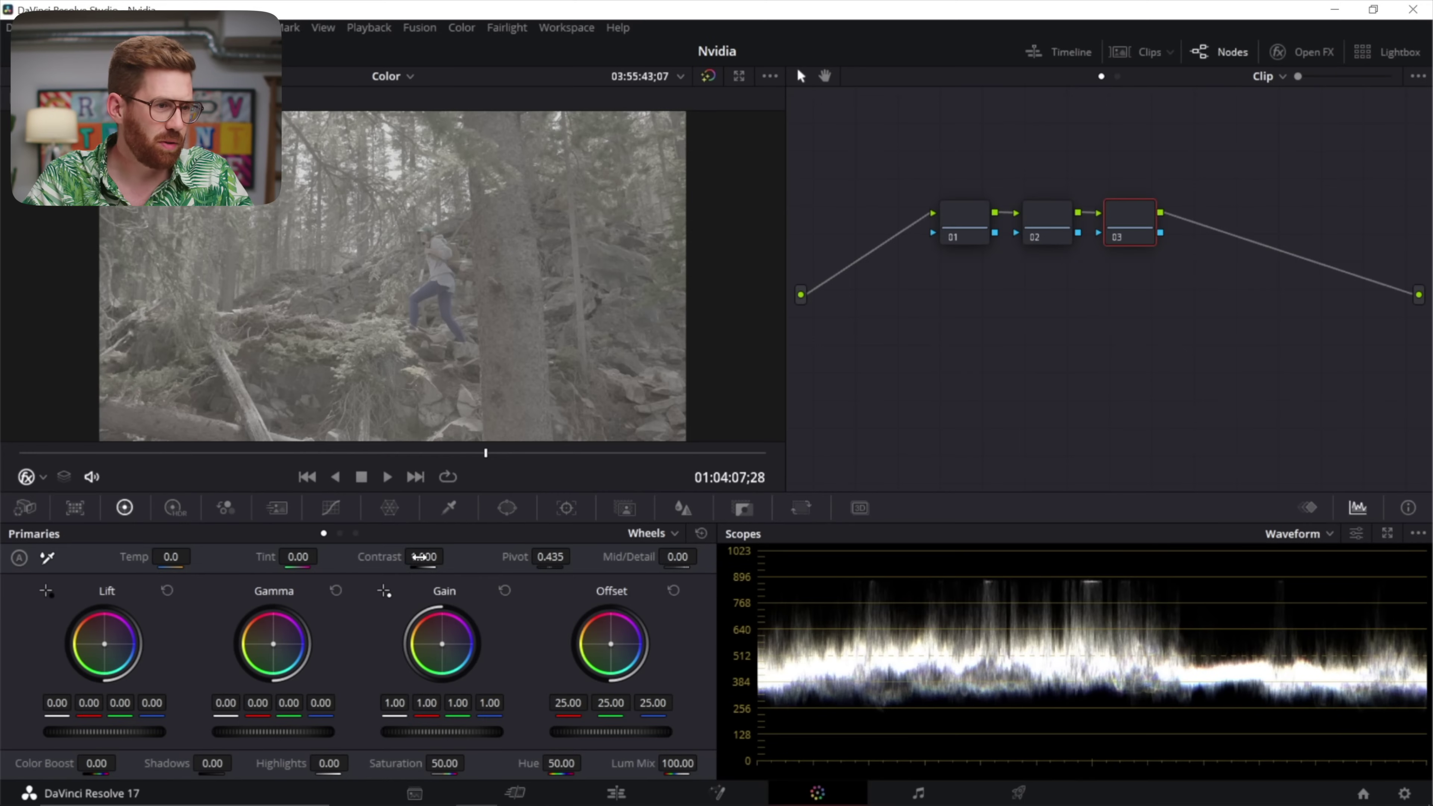
Trial contrast and saturation on the hiker clip, then float the scopes clear of the Gain and Offset wheels
mouse_move(448, 556)
left_mouse_down()
mouse_move(513, 556)
mouse_move(440, 556)
left_mouse_up()
left_click_drag(445, 763, 470, 762)
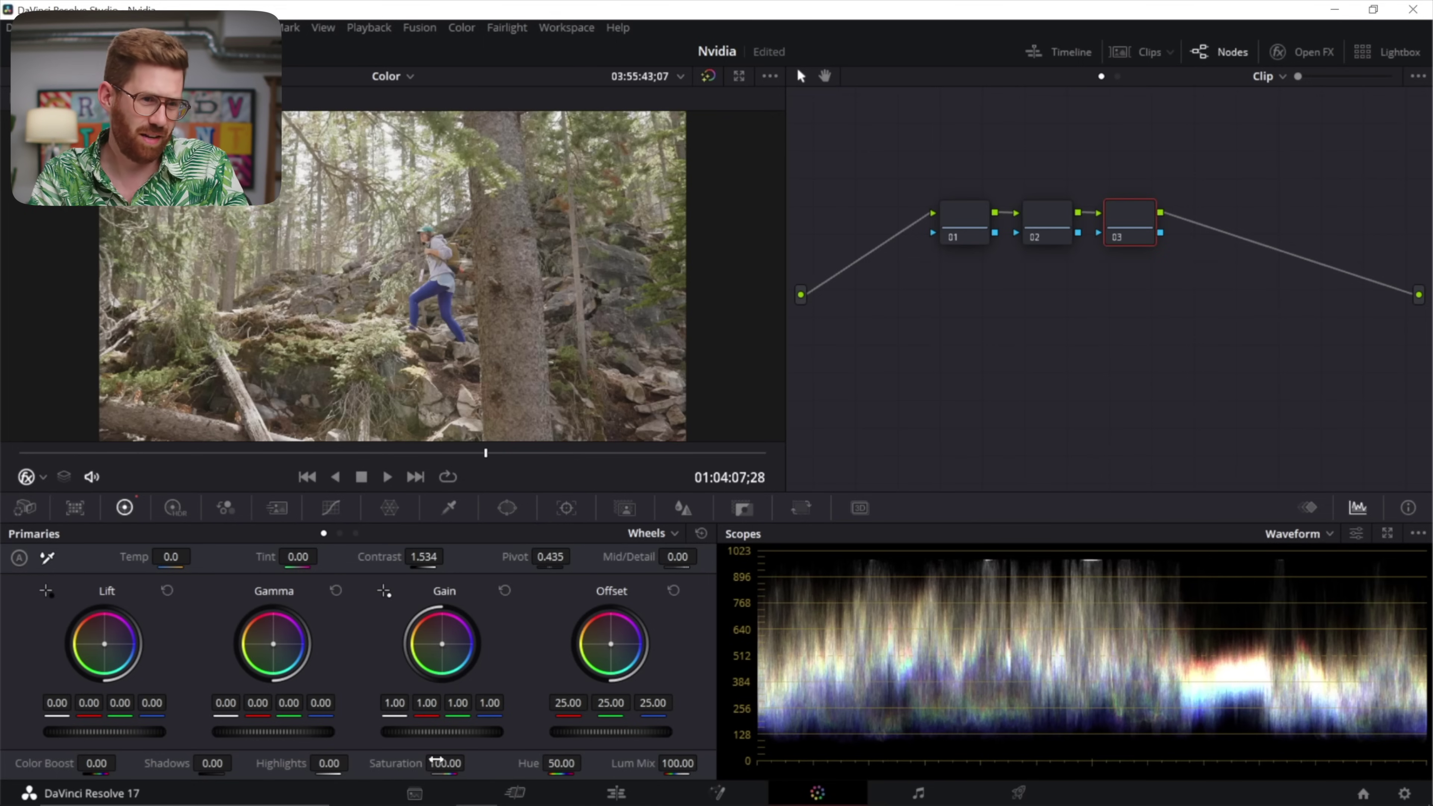
left_click(1387, 533)
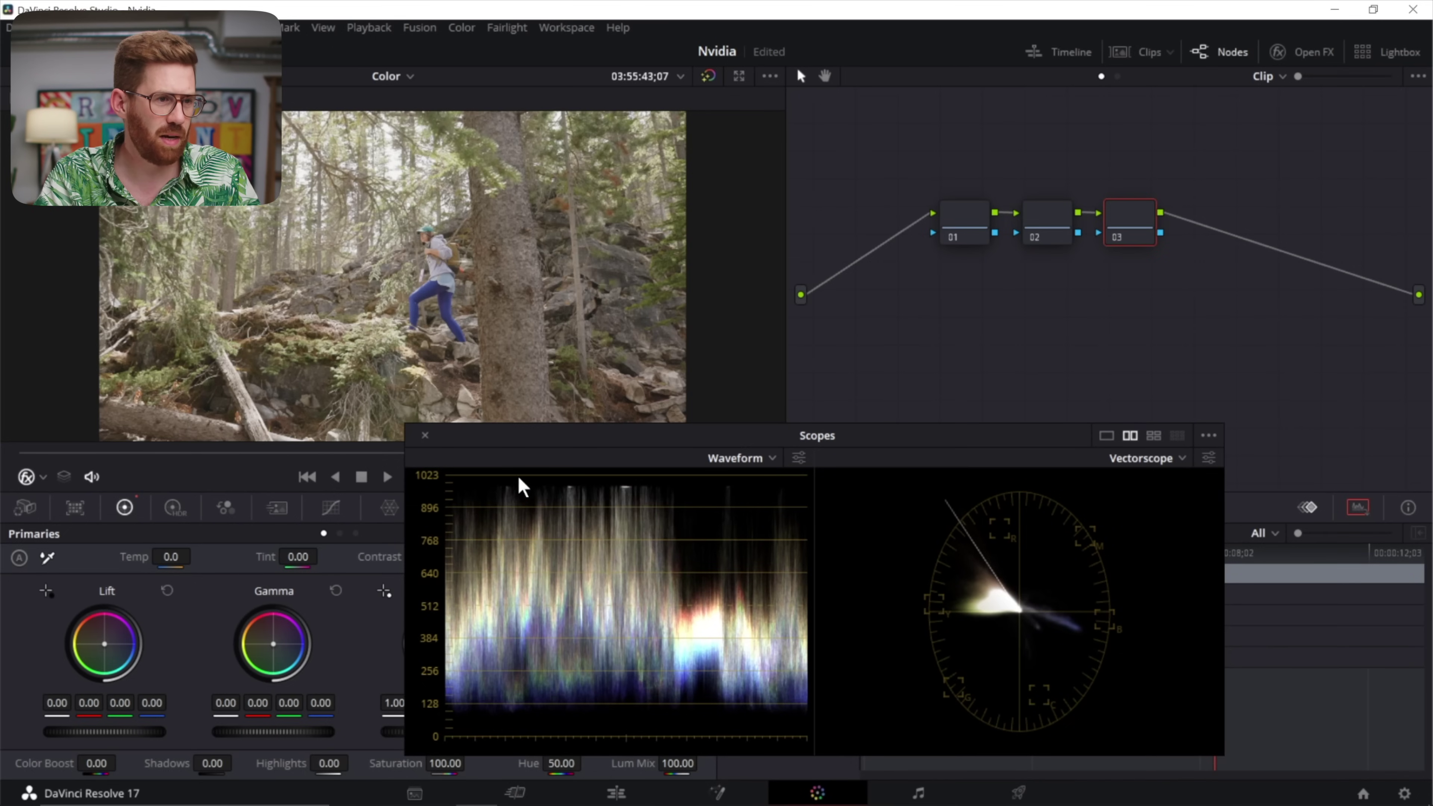
left_click_drag(655, 438, 987, 392)
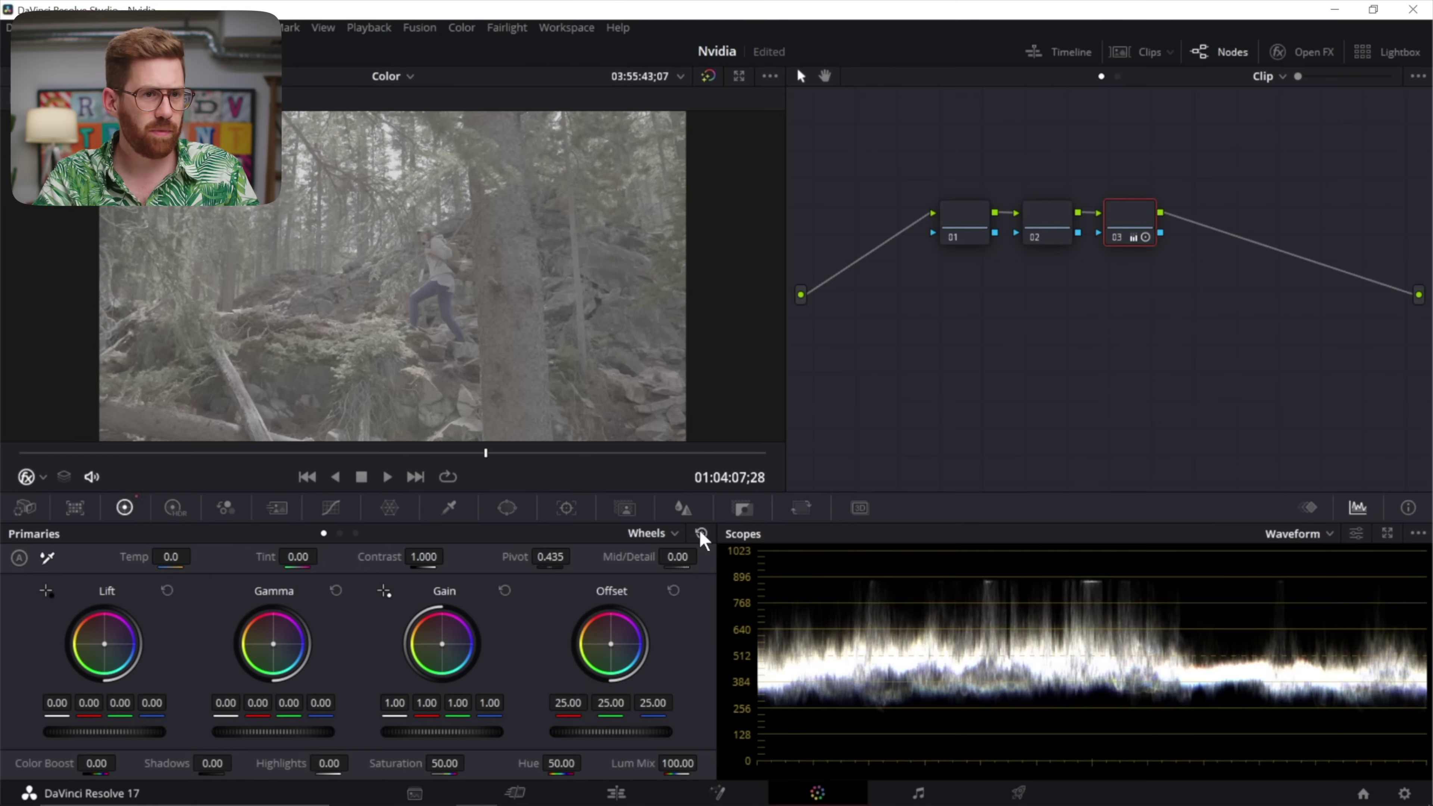
Apply the Stalman C-Log2 LUT to node 03 from the LUT browser
left_click(91, 52)
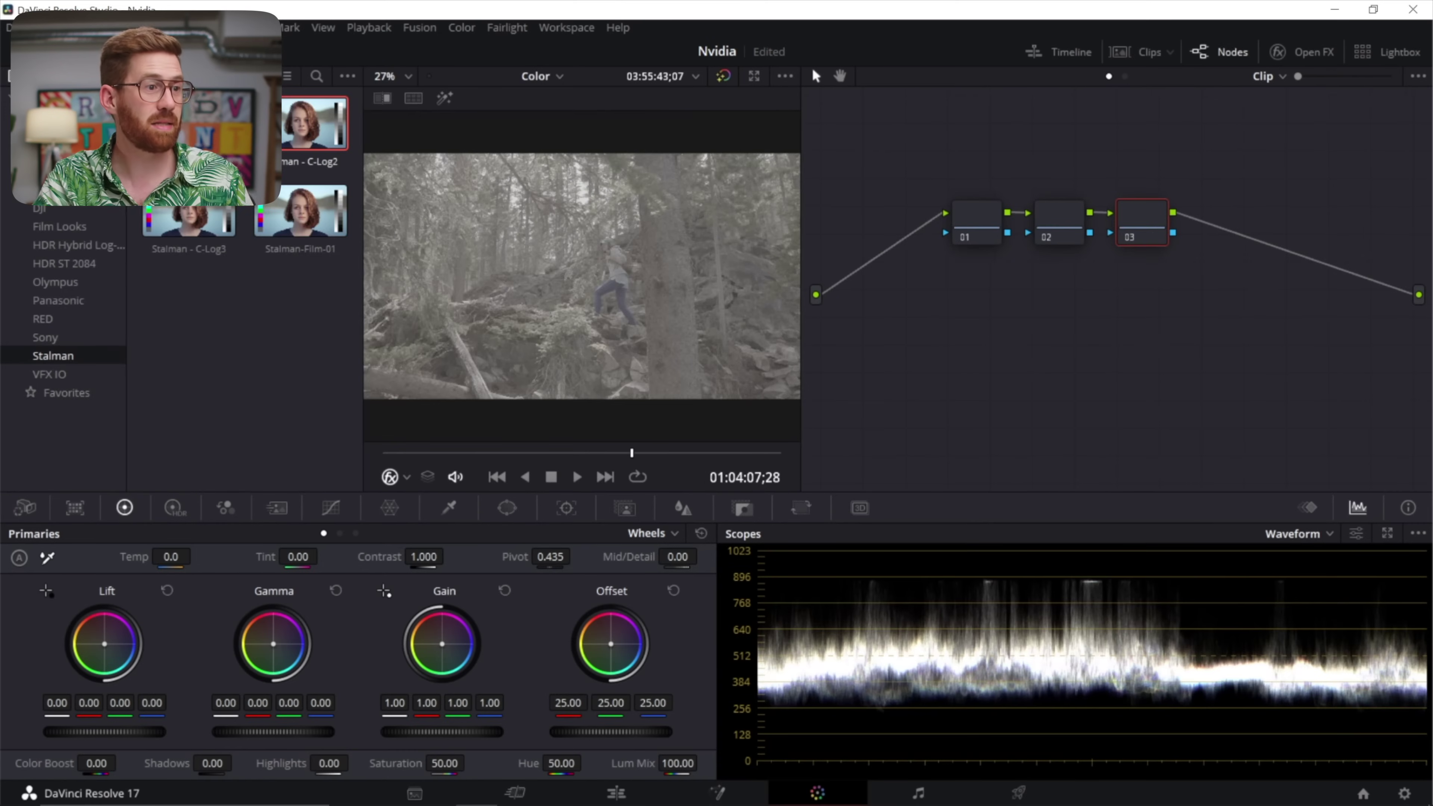
right_click(307, 116)
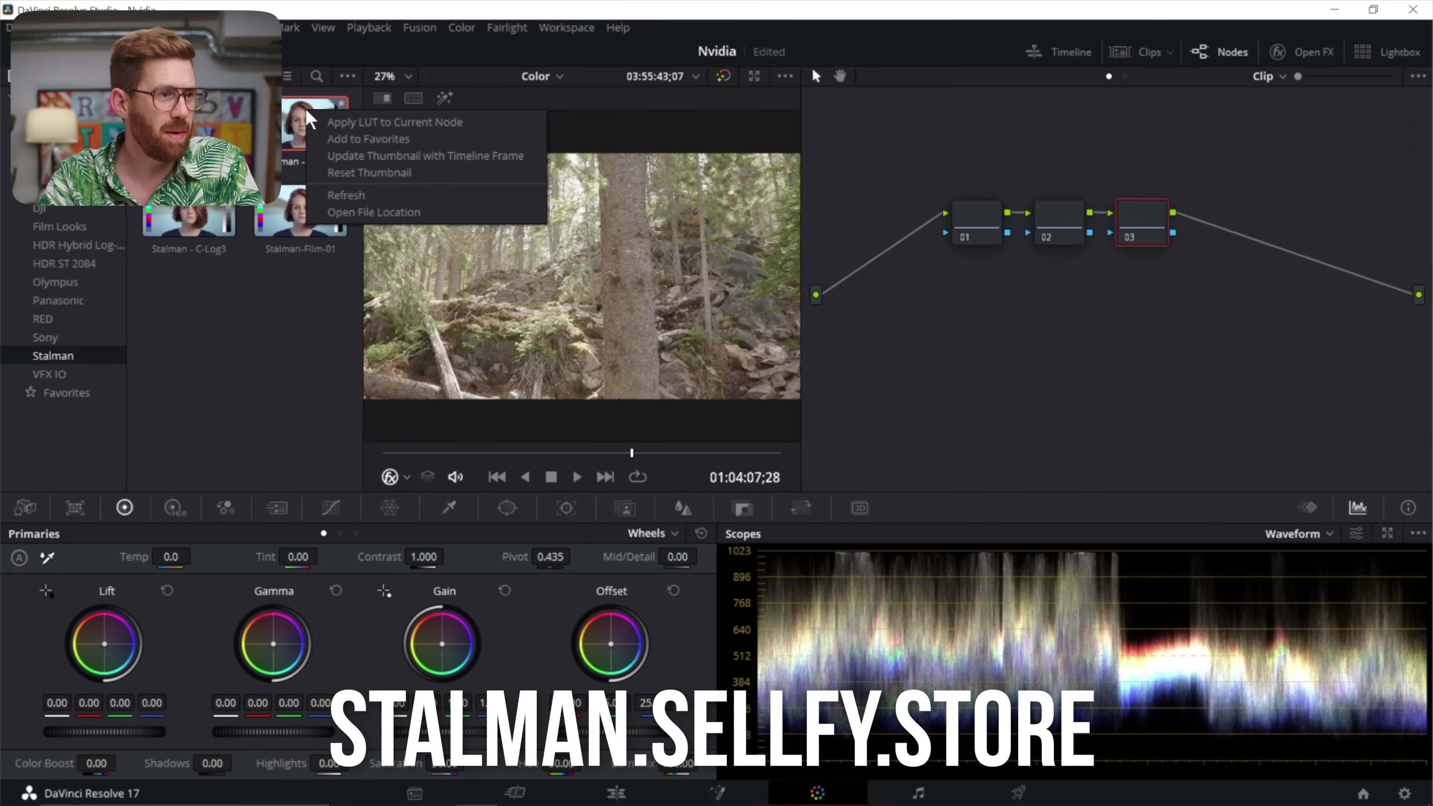
left_click(387, 123)
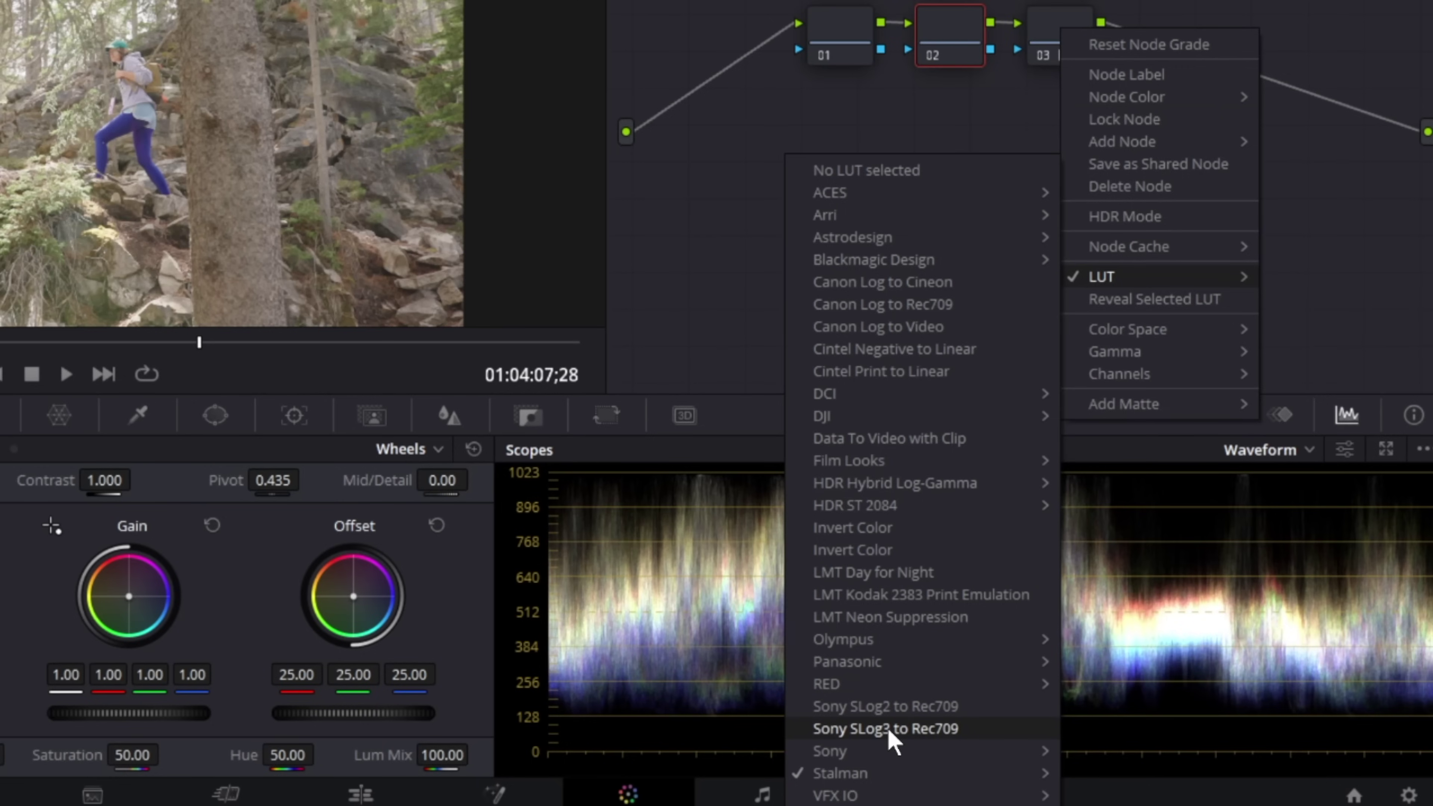
Pick a log-to-Rec709 conversion LUT for the Transform node
left_click(879, 307)
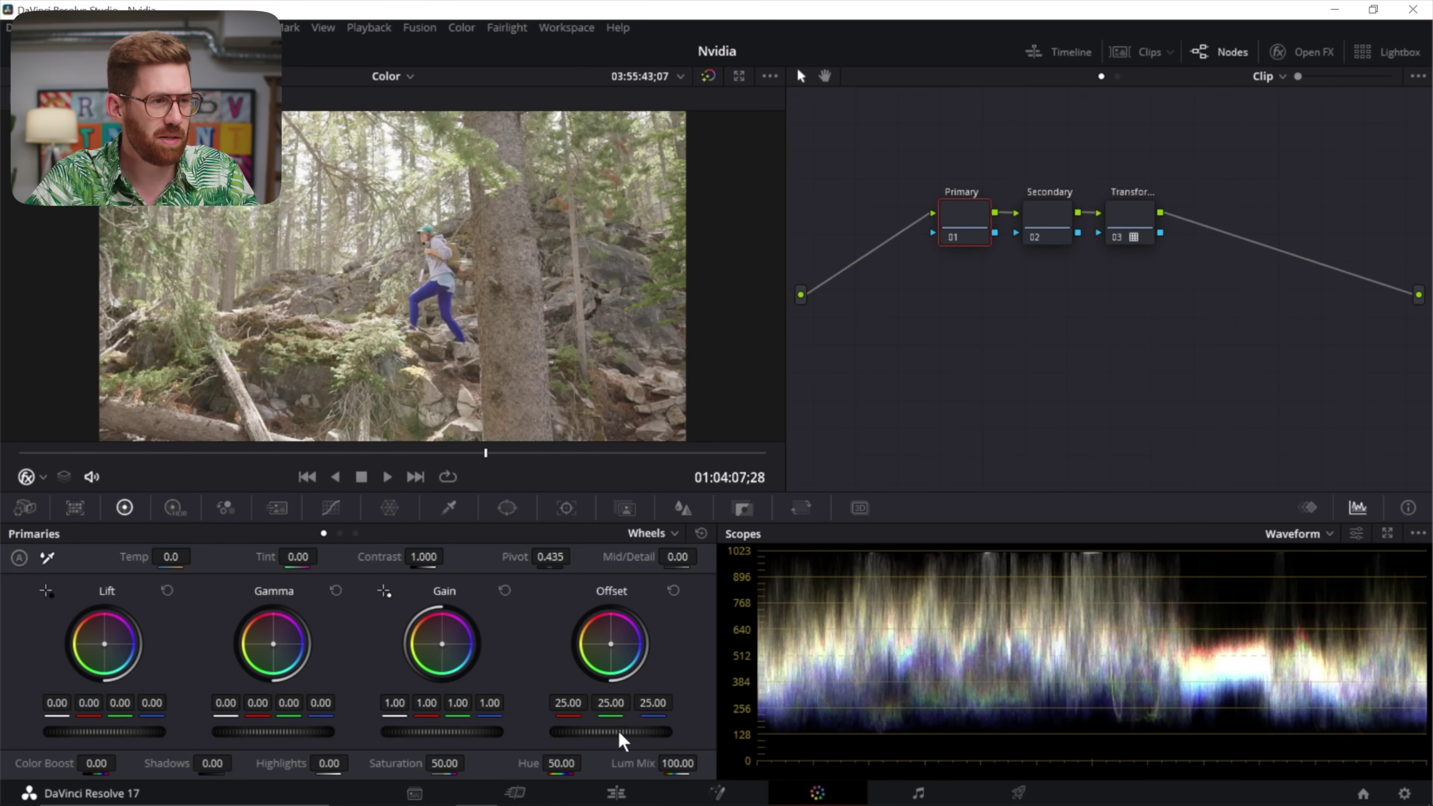
Add node 04 with Offset lowered to 14.00, bypass node 01, and select the lakeside portrait clip
left_click_drag(611, 731, 585, 731)
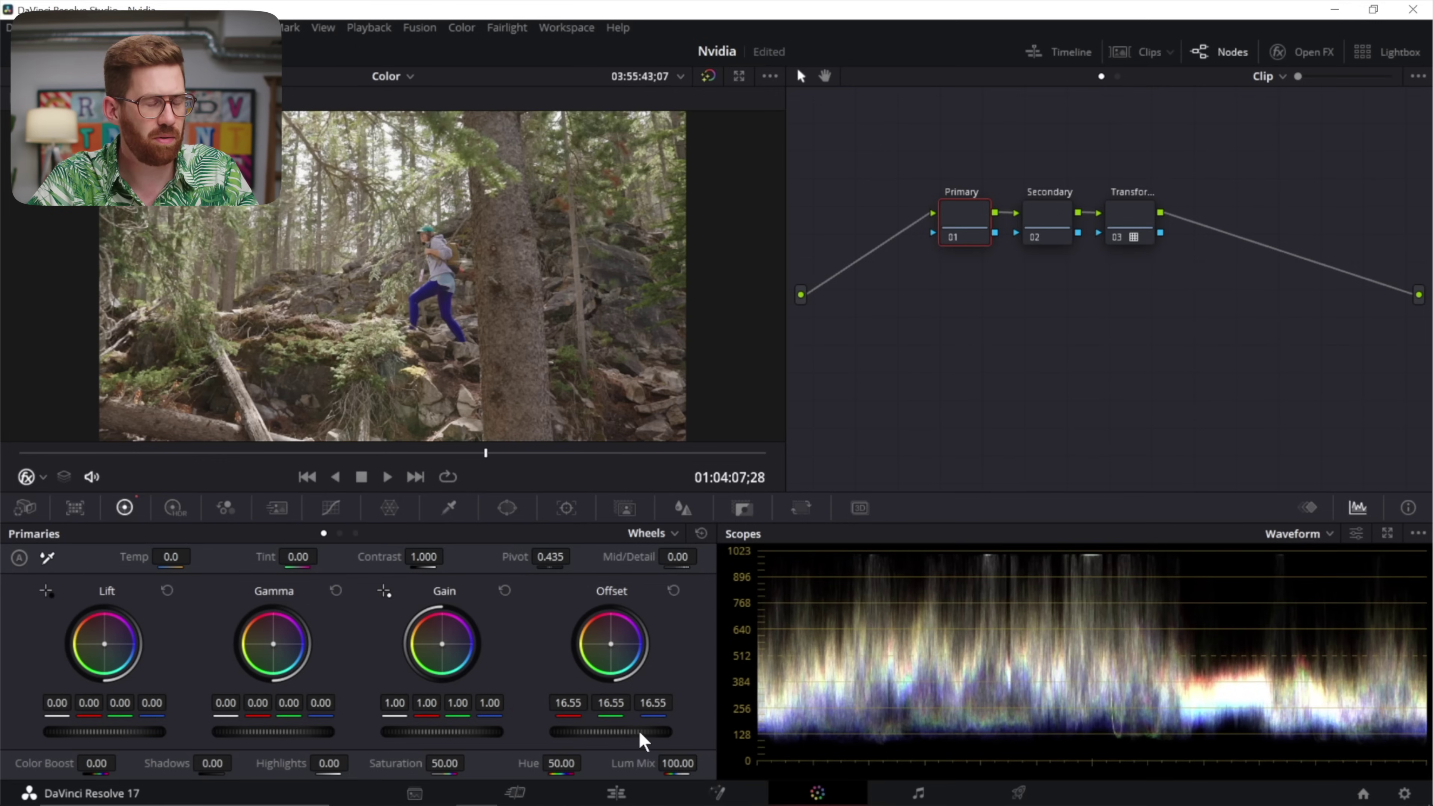
key("alt+s")
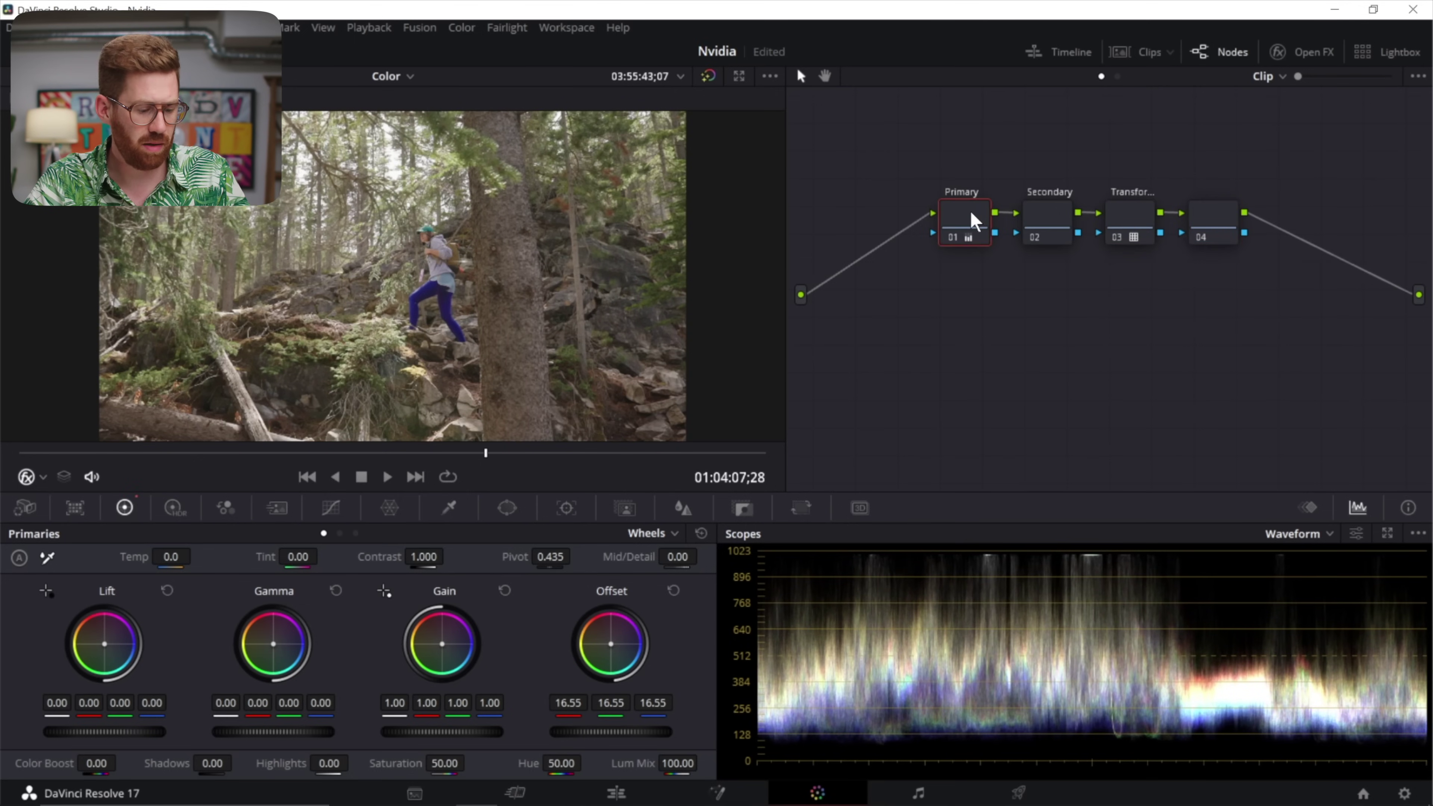
key("ctrl+d")
left_click(1212, 221)
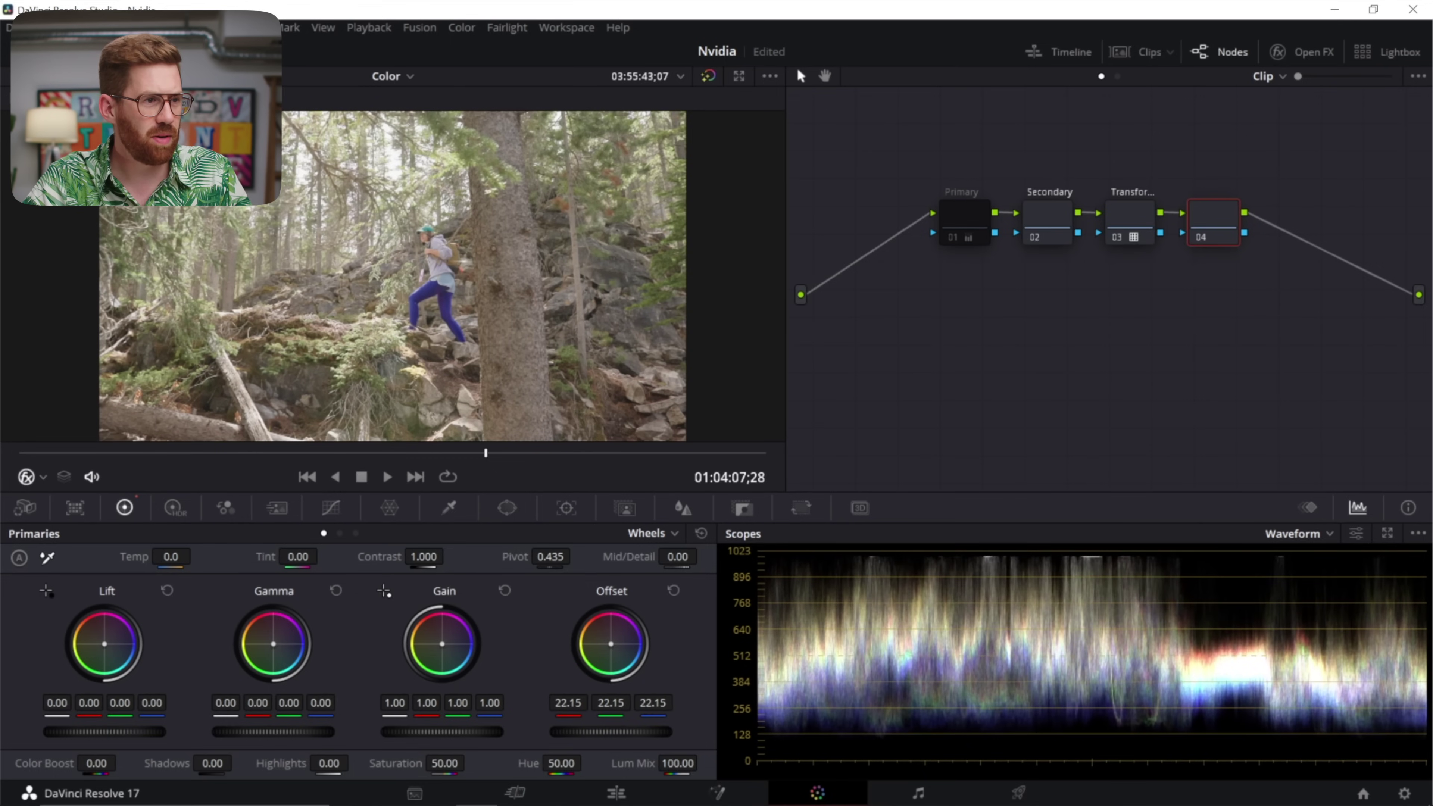
left_click_drag(610, 731, 581, 731)
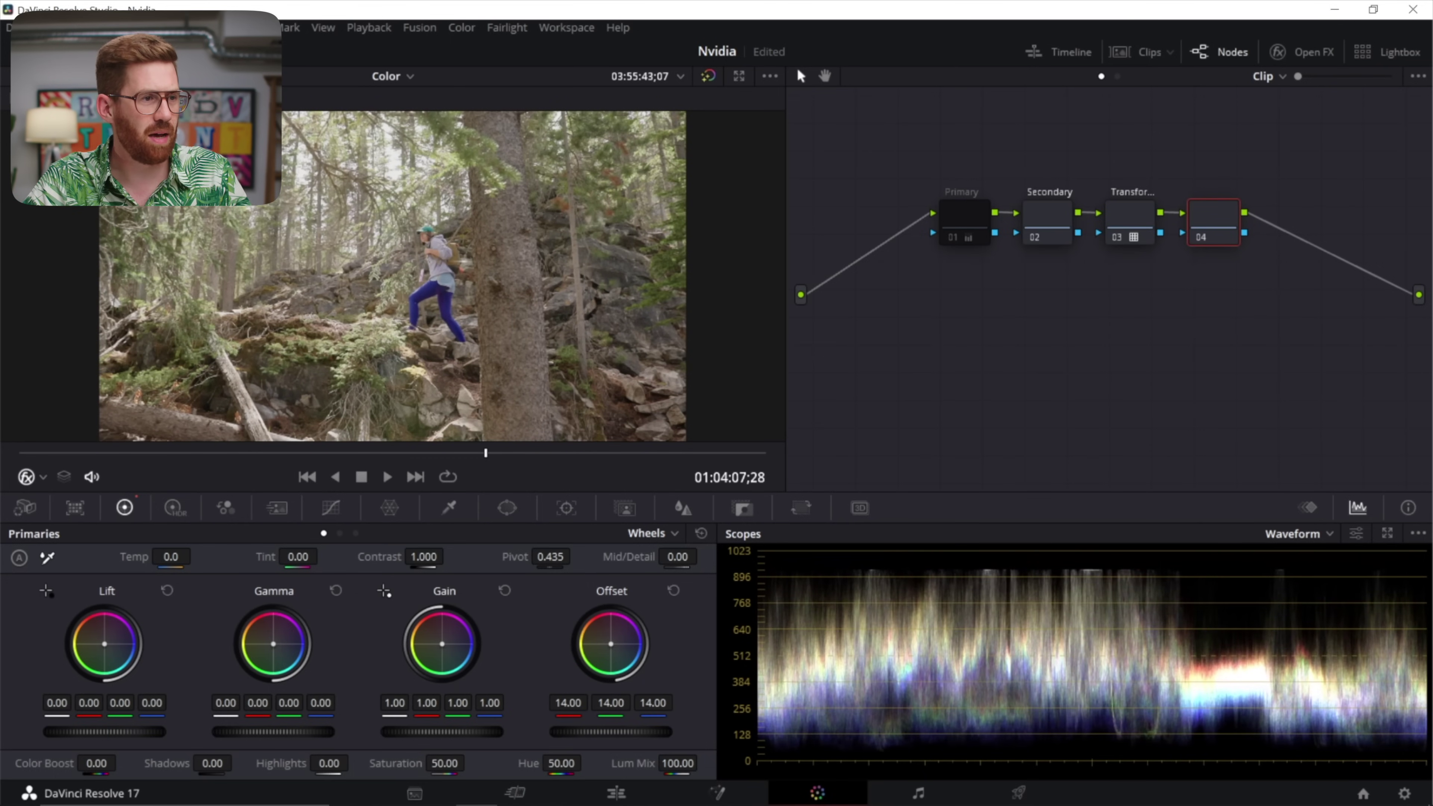
left_click(617, 794)
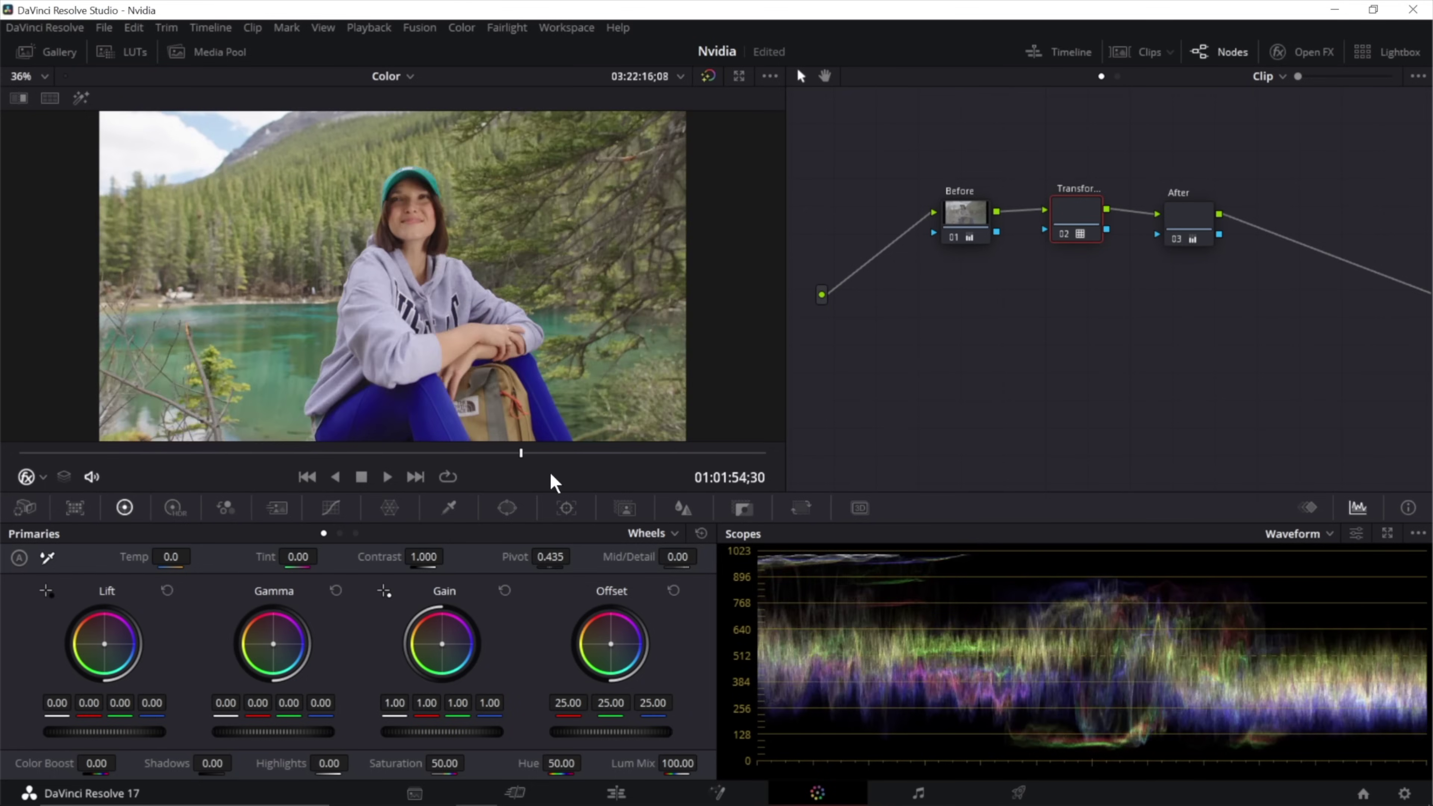
Rearrange the Transform and After nodes and trial an Offset change on the portrait
left_click_drag(551, 475, 254, 477)
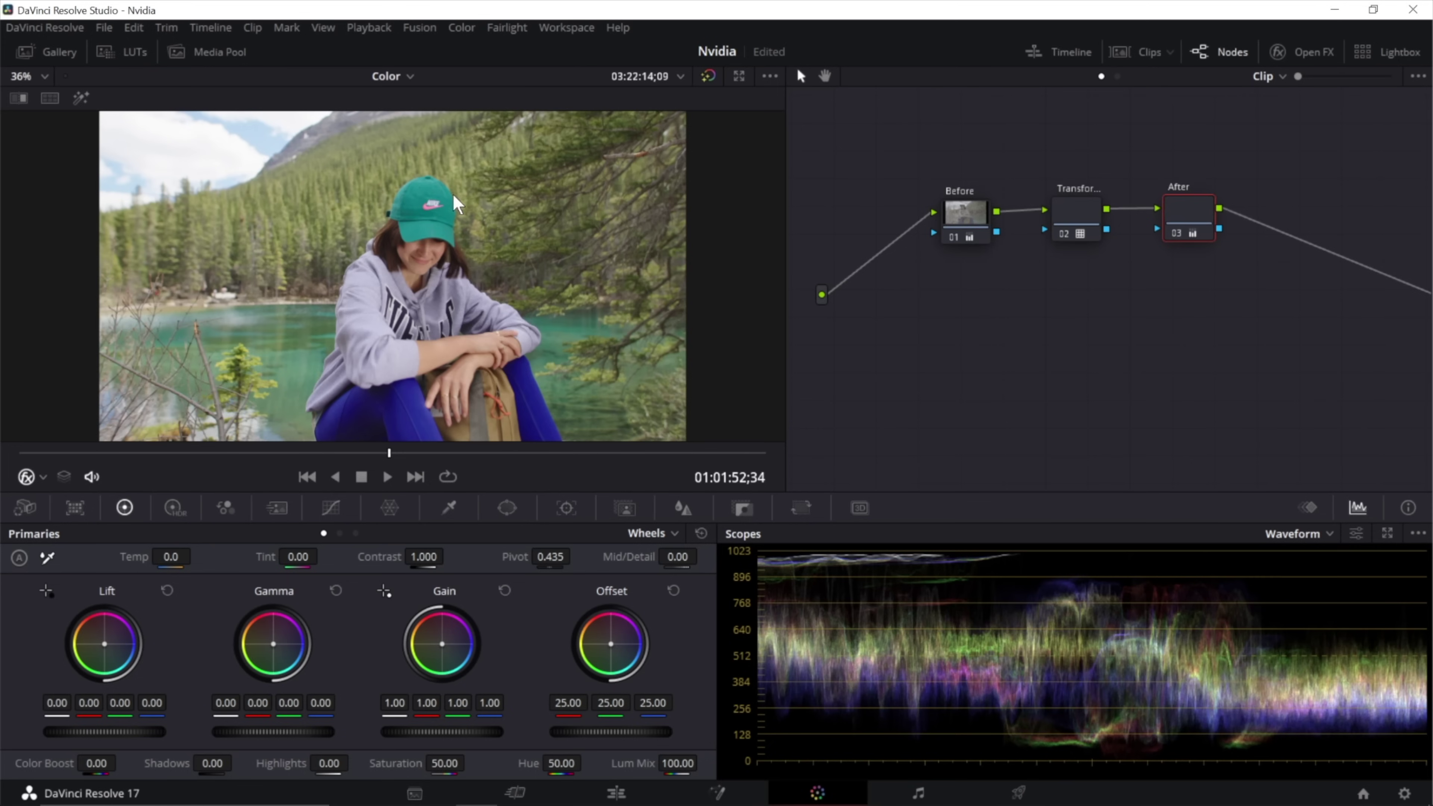
left_click_drag(1171, 232, 1176, 236)
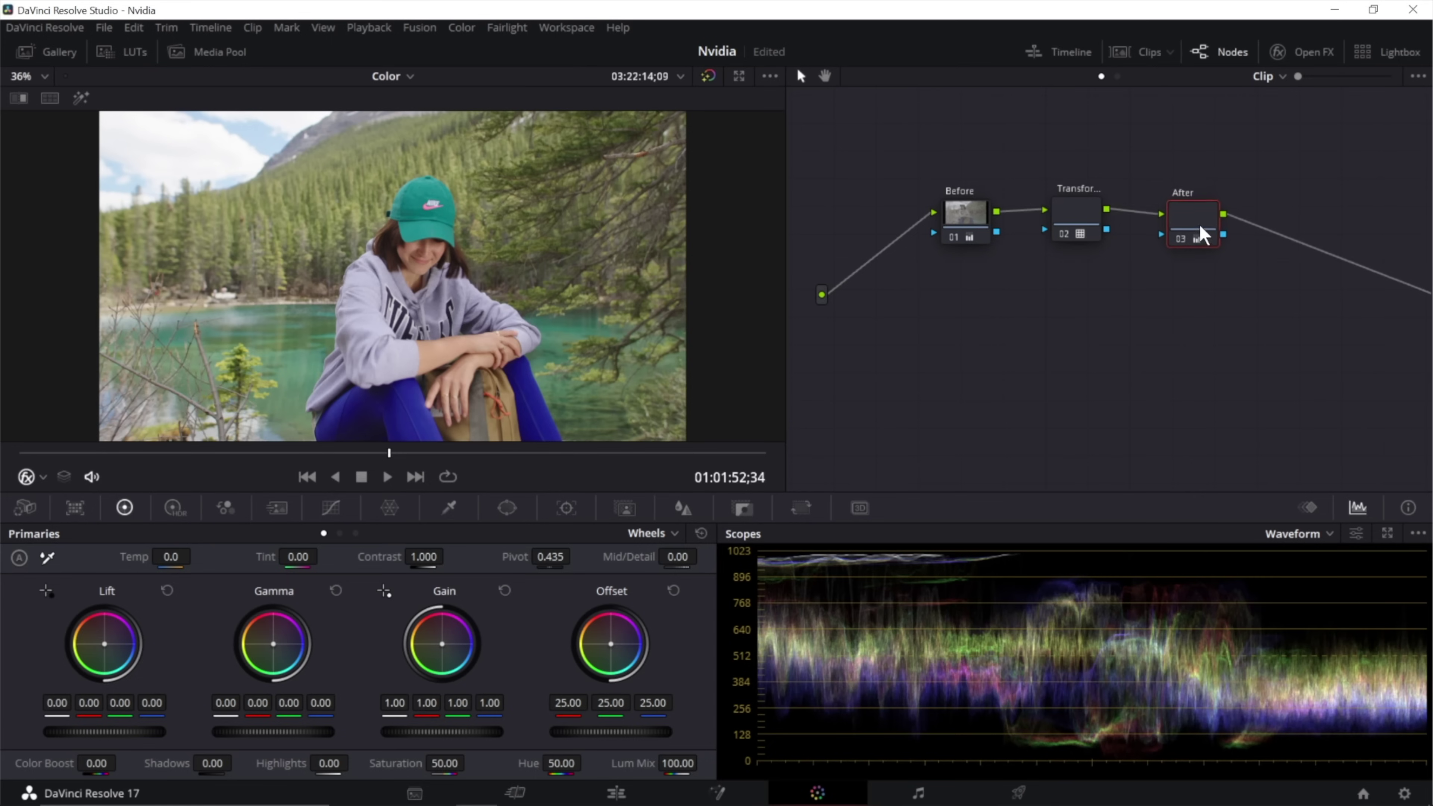
left_click_drag(1071, 227, 1069, 208)
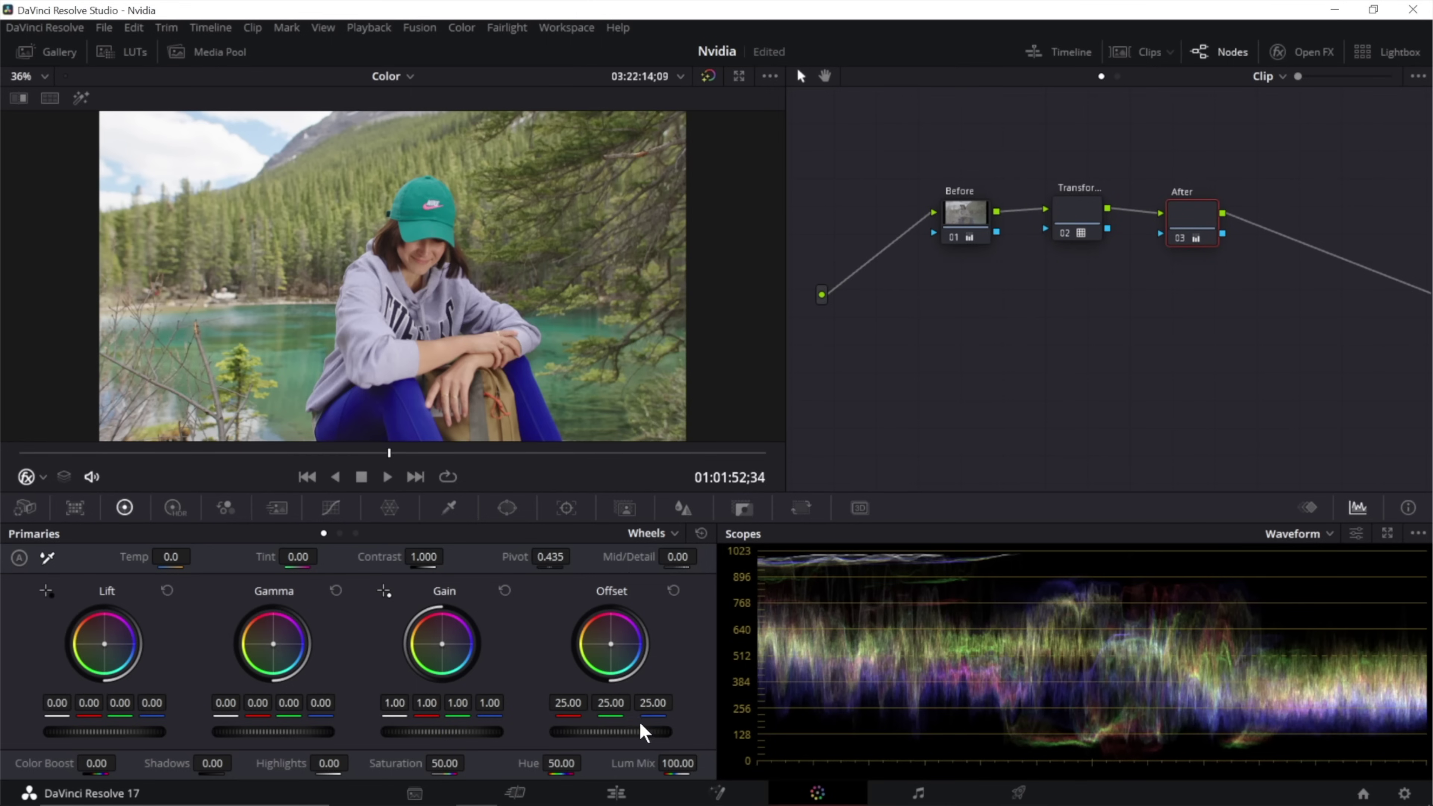
left_click_drag(610, 731, 556, 731)
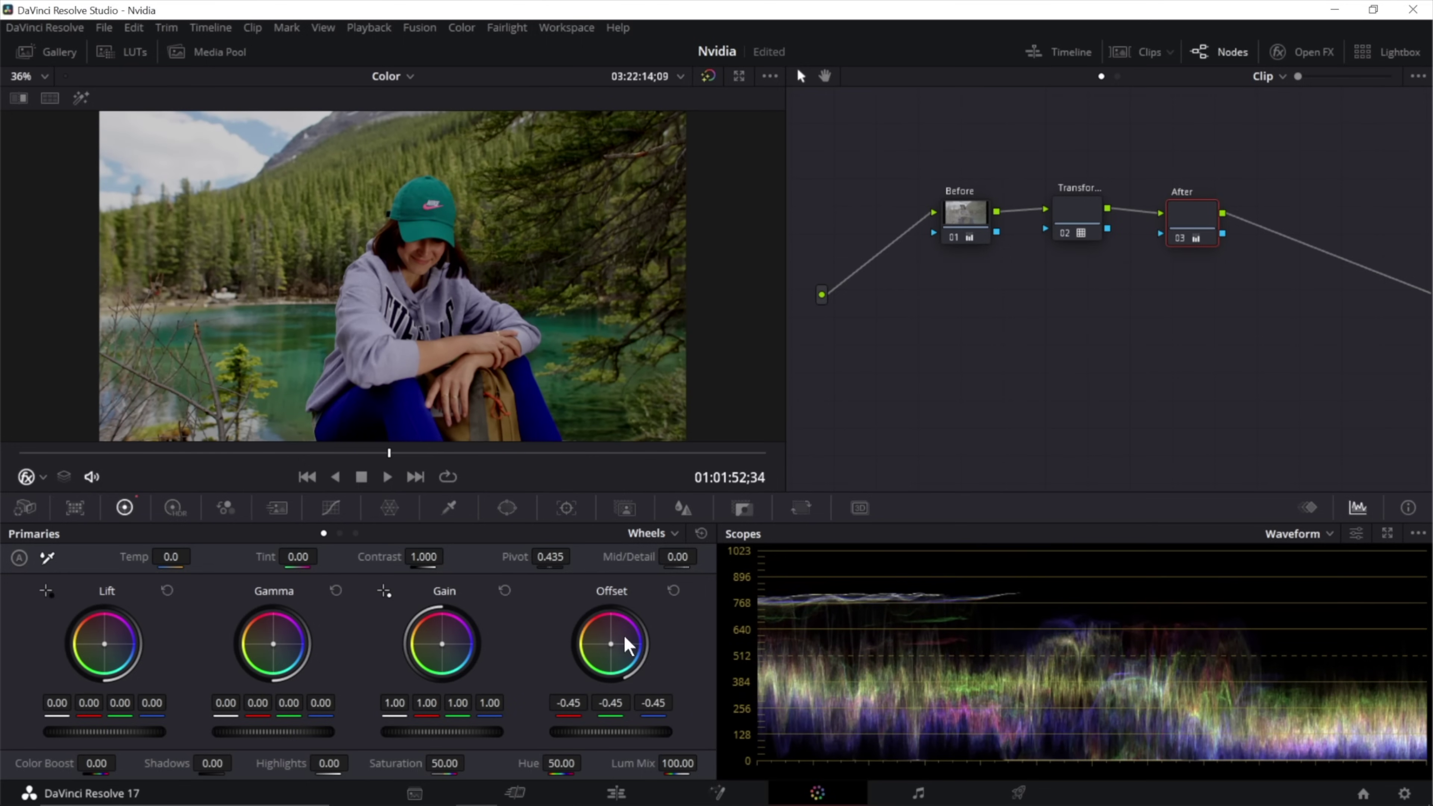
left_click_drag(555, 731, 607, 734)
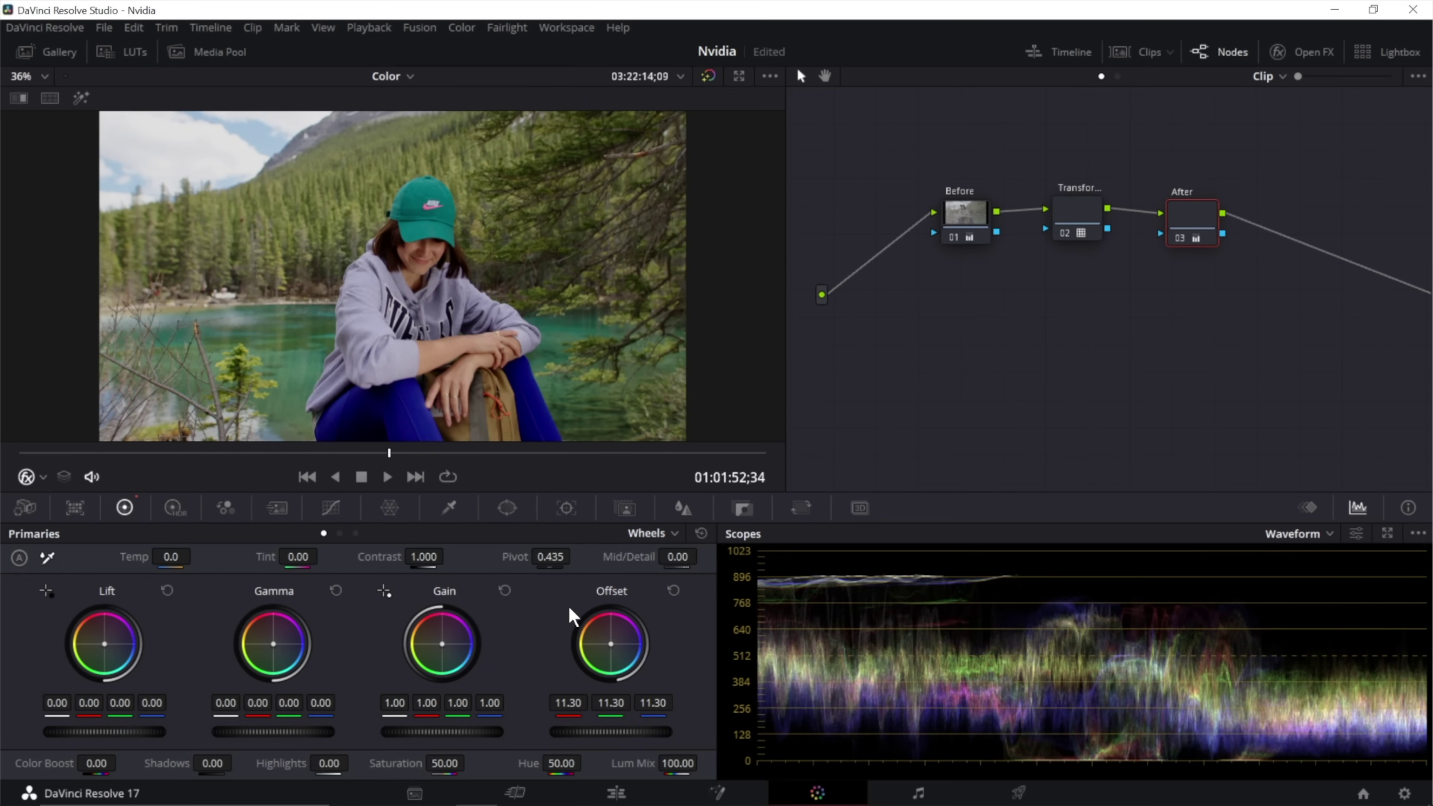
Switch off the After grade, lower the Before node's Offset to about 15.25, and compare
key("ctrl+d")
left_click(959, 213)
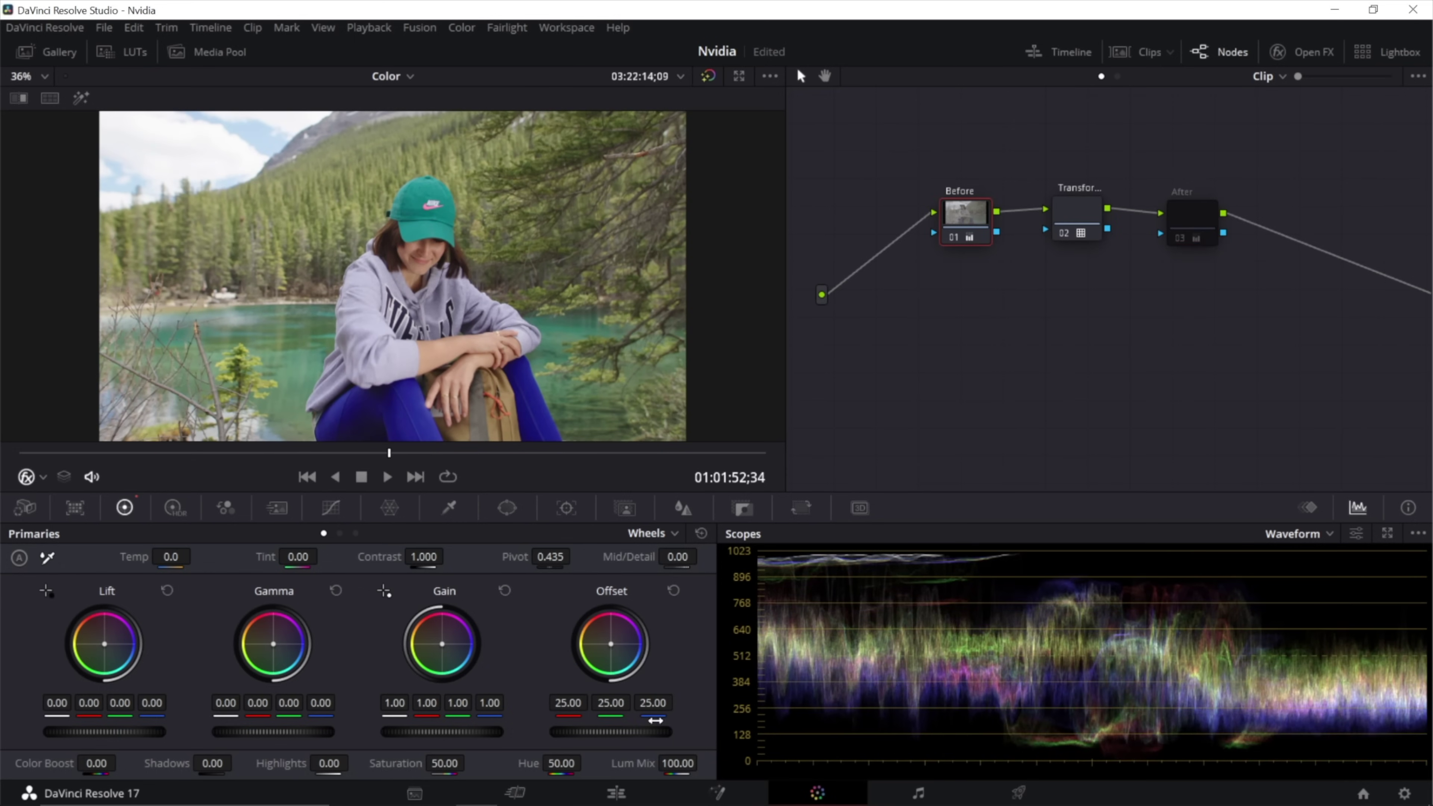
left_click_drag(610, 731, 569, 731)
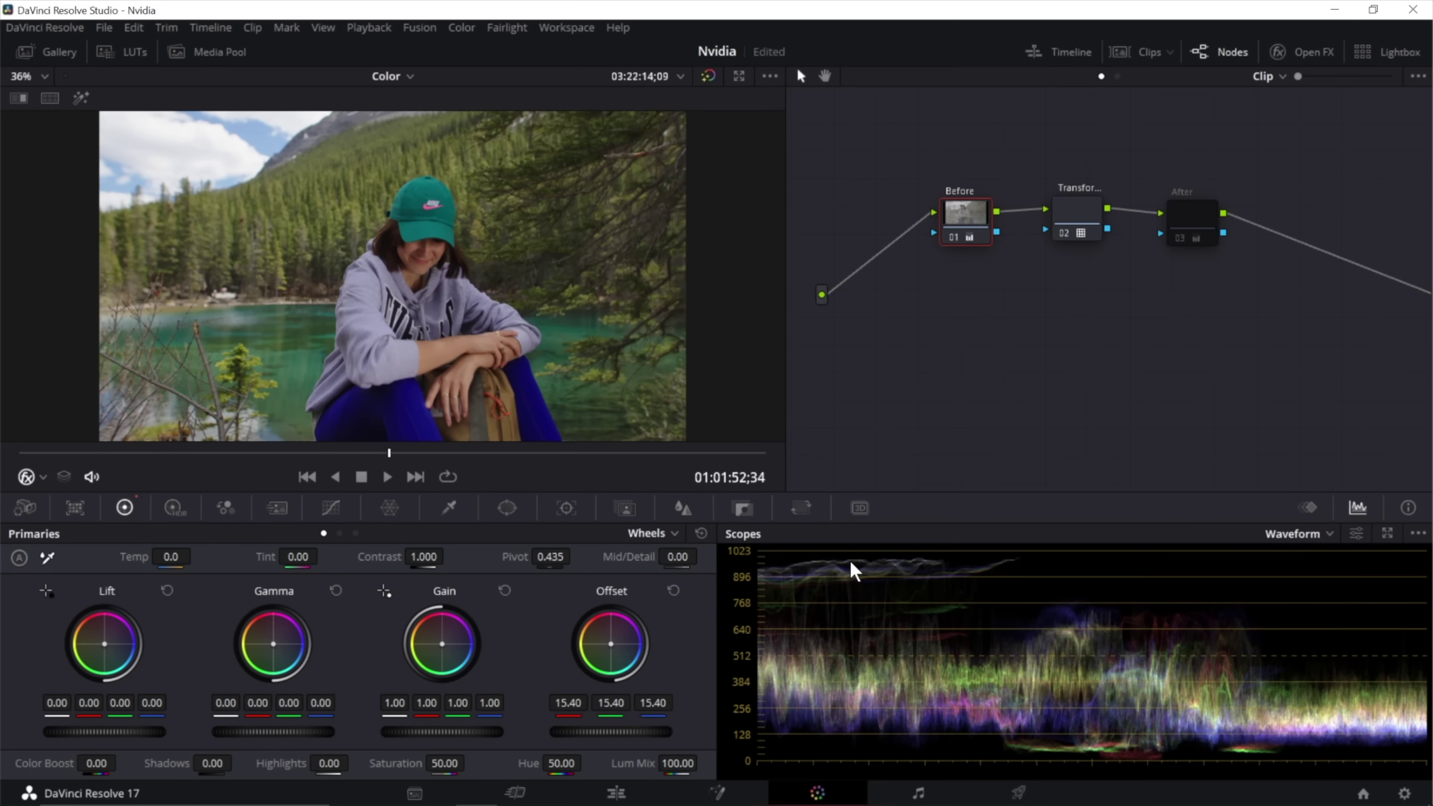
mouse_move(569, 731)
left_mouse_down()
mouse_move(598, 731)
mouse_move(569, 731)
left_mouse_up()
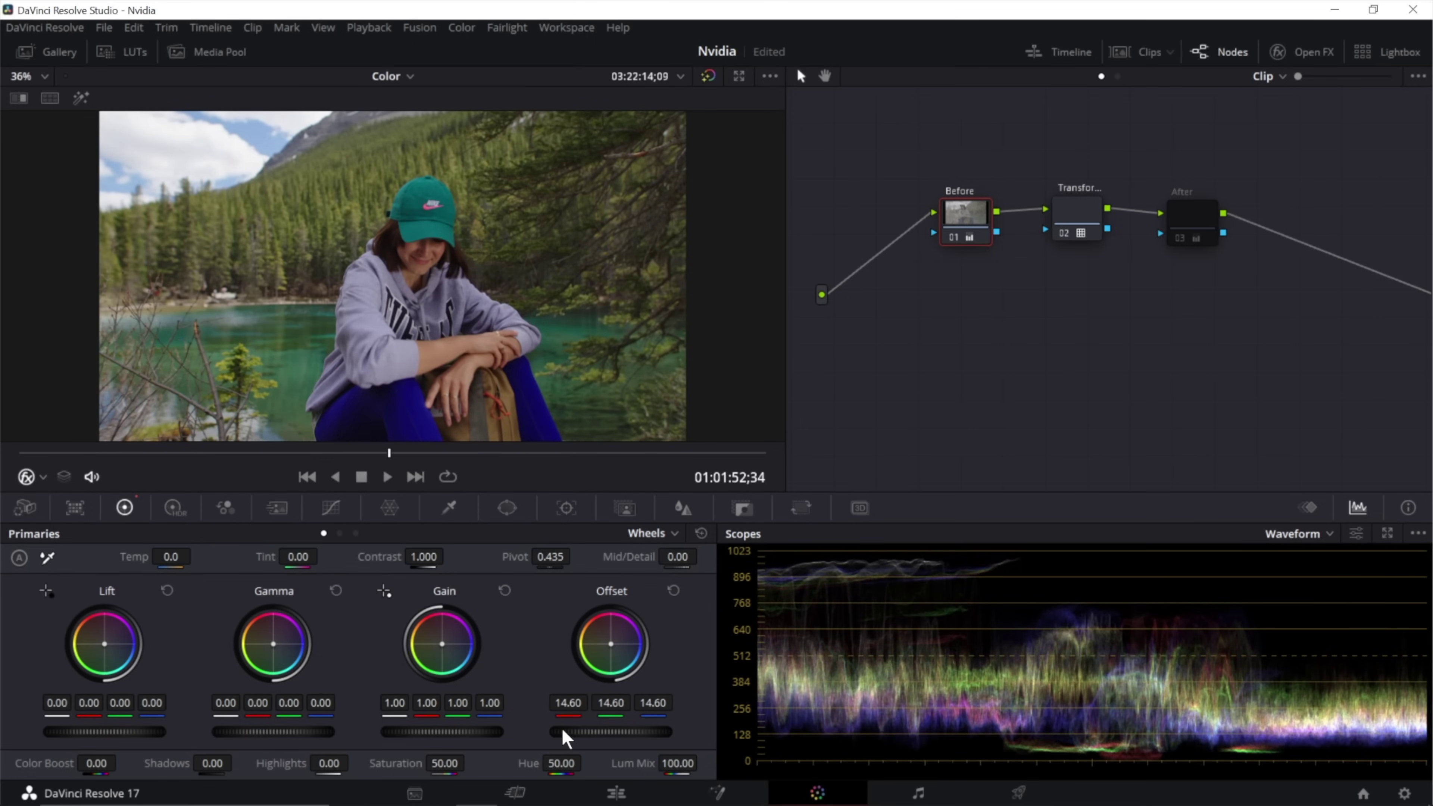
left_click(1212, 210)
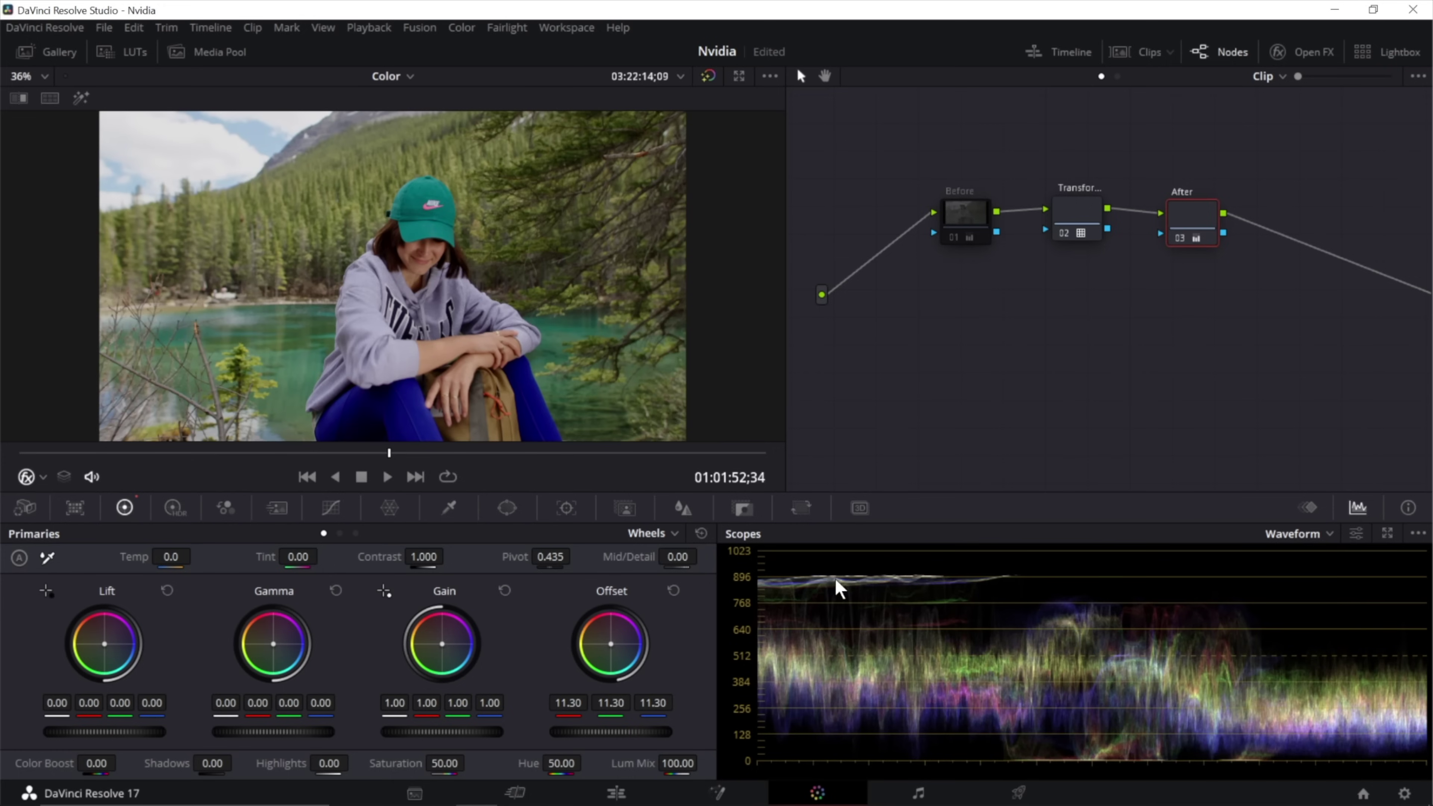
key("ctrl+d")
key("ctrl+d")
key("ctrl+d")
key("ctrl+d")
key("ctrl+d")
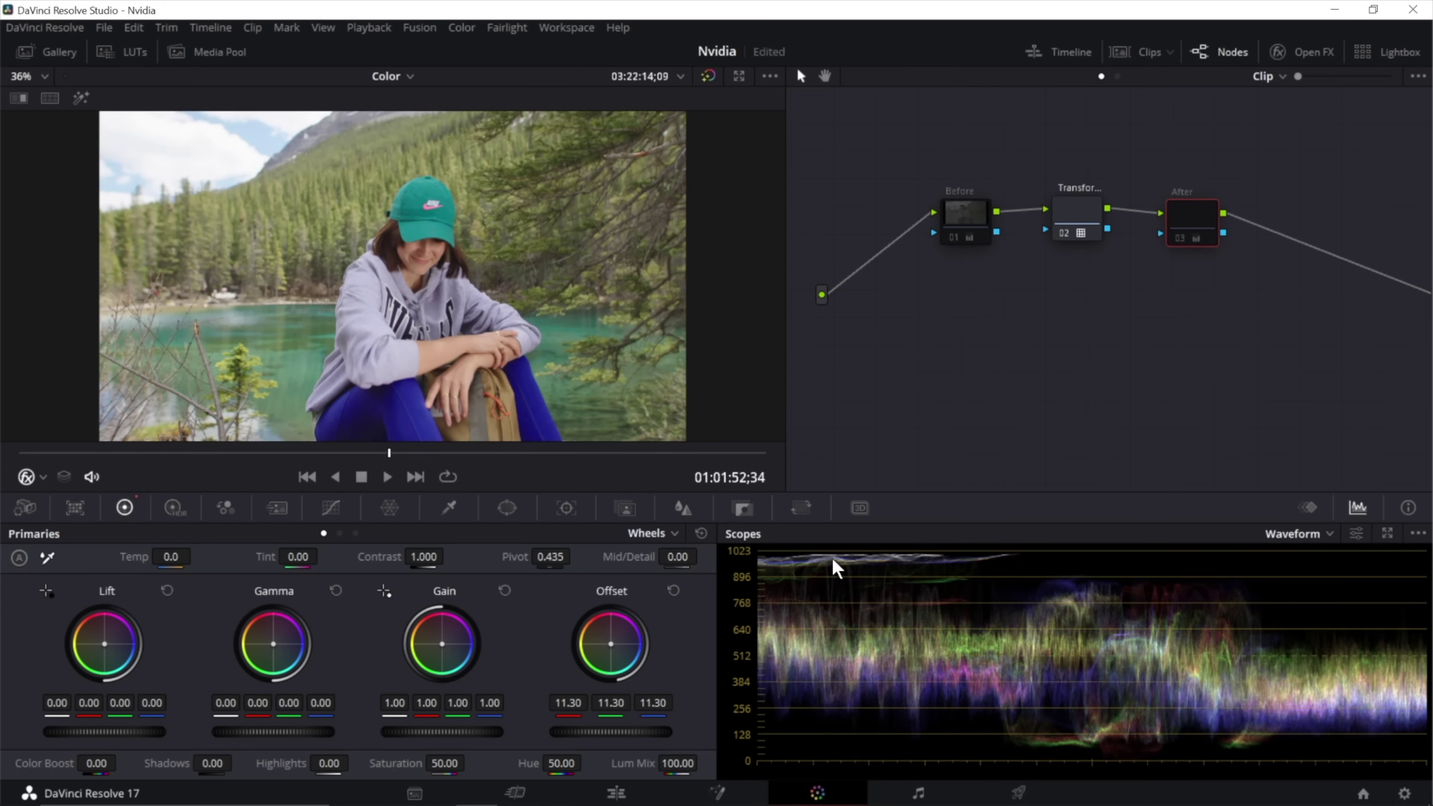
key("ctrl+d")
key("ctrl+d")
key("ctrl+d")
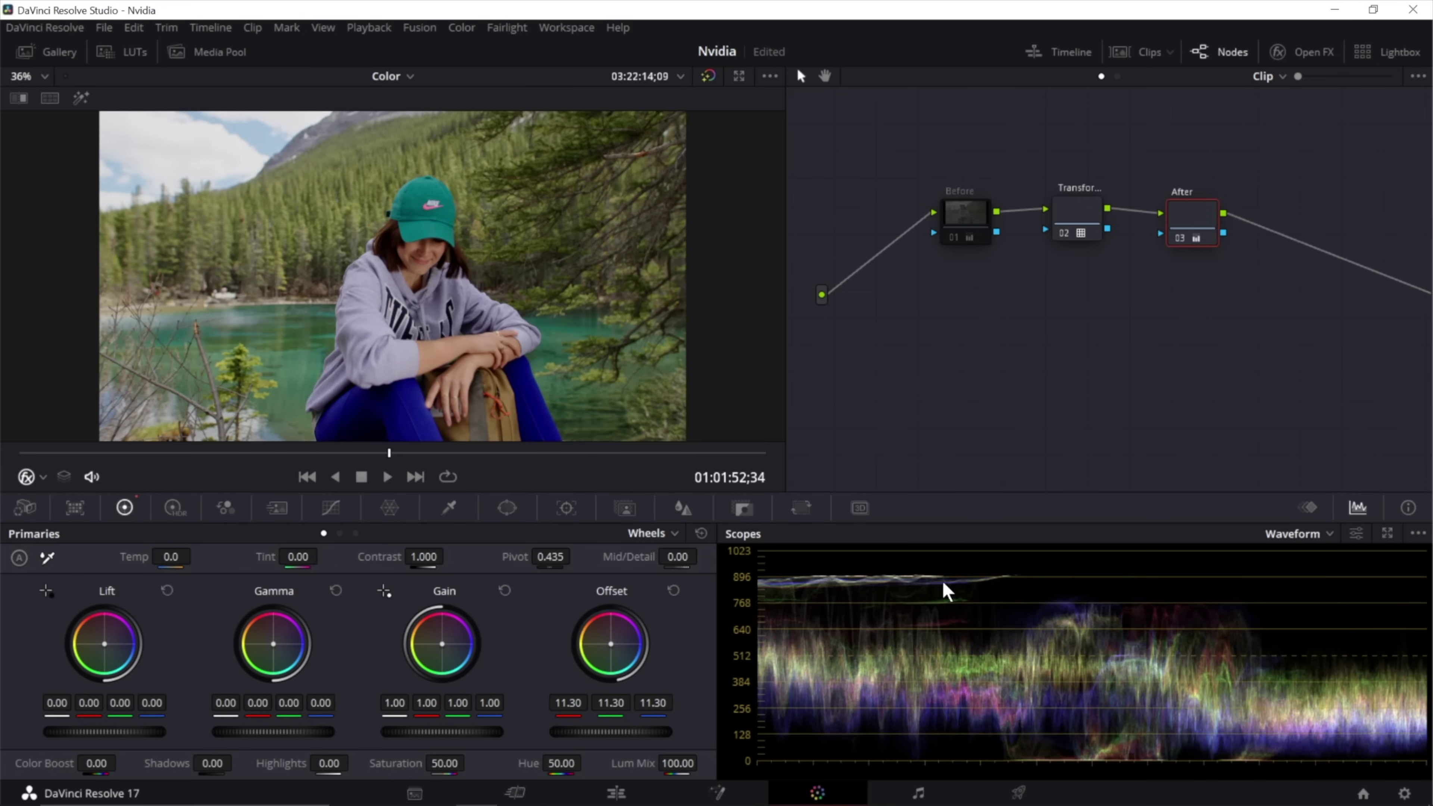
key("shift+semicolon")
key("shift+semicolon")
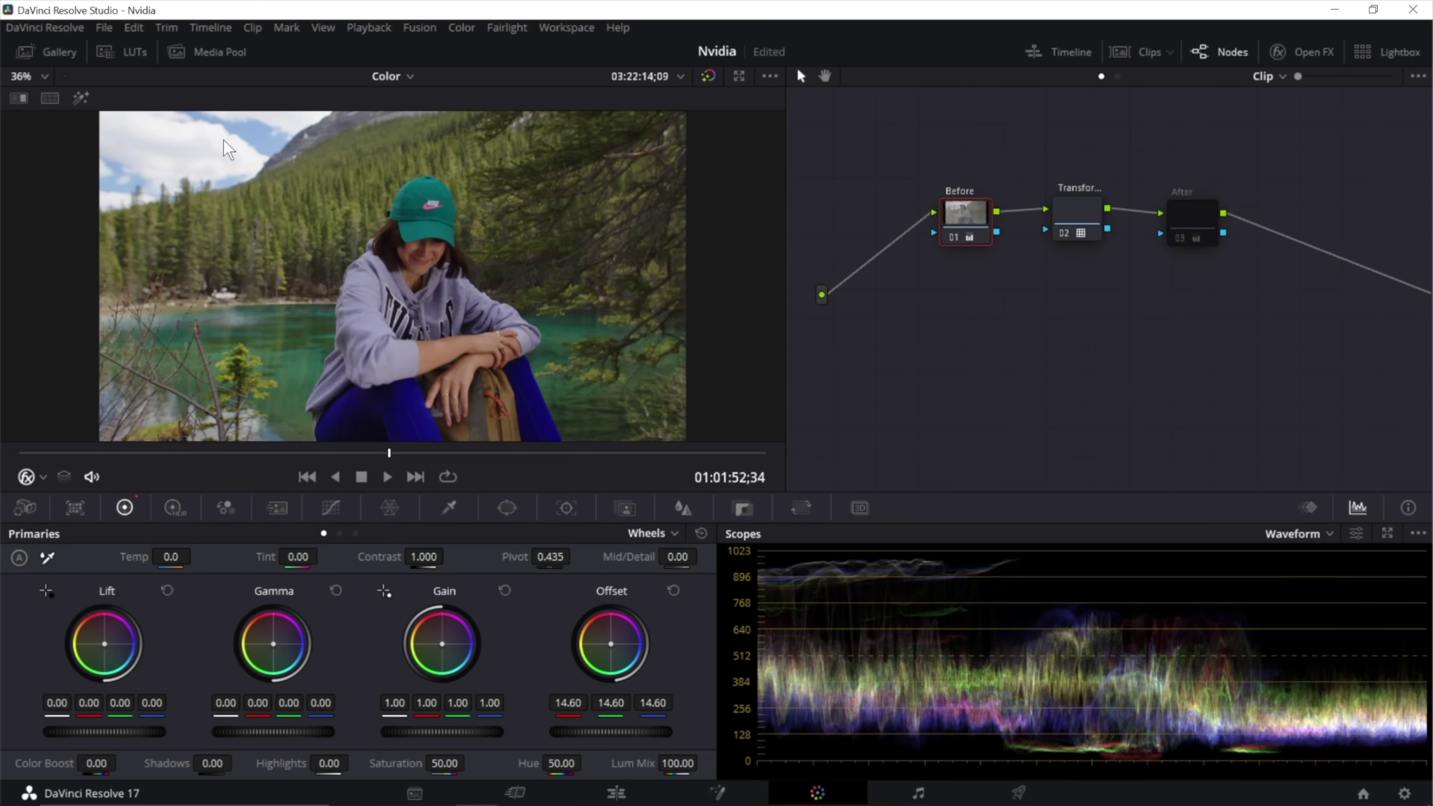
scroll(142, 153, "up", 1)
scroll(142, 153, "down", 2)
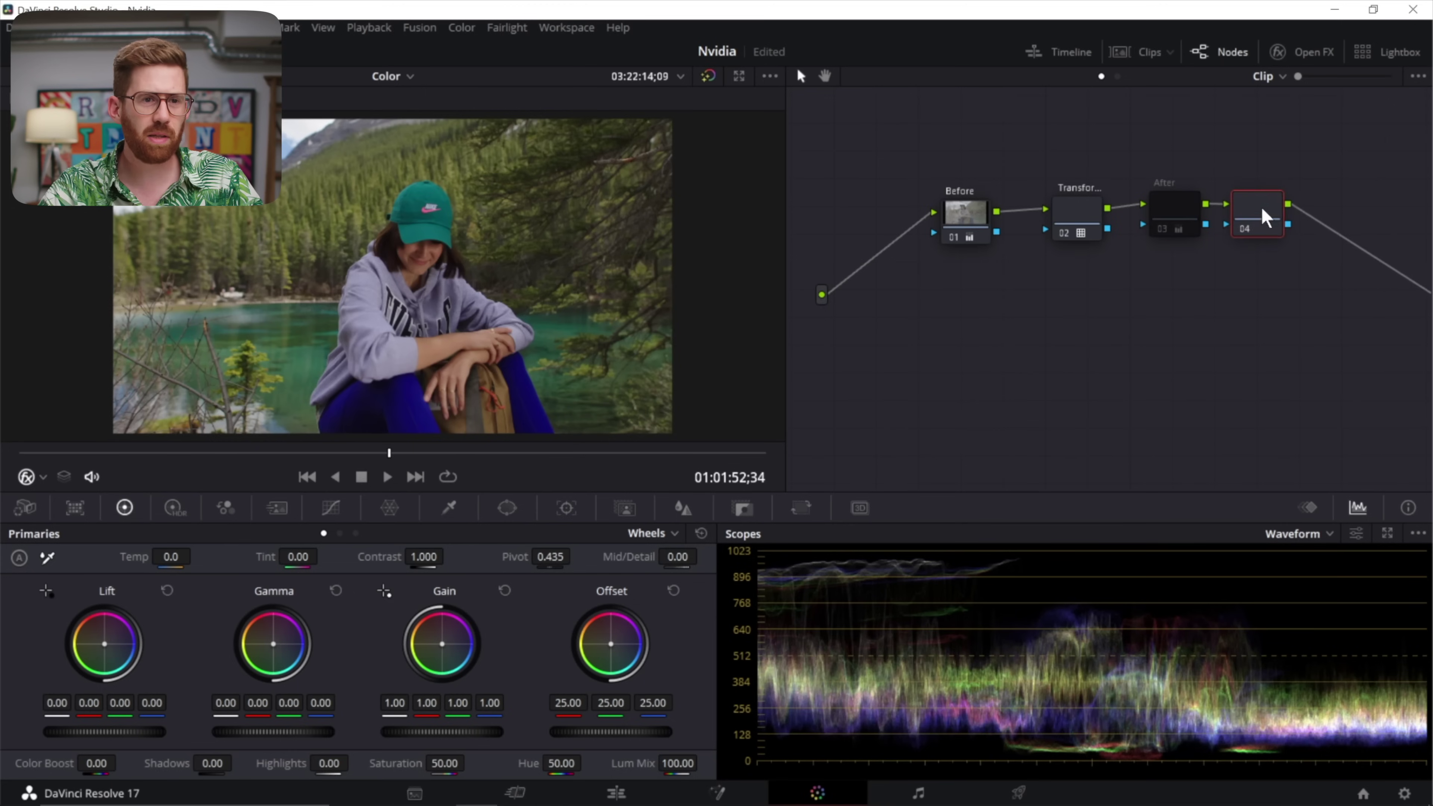
Place node 04 below the chain and apply the Stalman-Film-01 LUT to it
left_click_drag(1266, 217, 1097, 330)
right_click(1097, 330)
left_click(1049, 388)
left_click(96, 52)
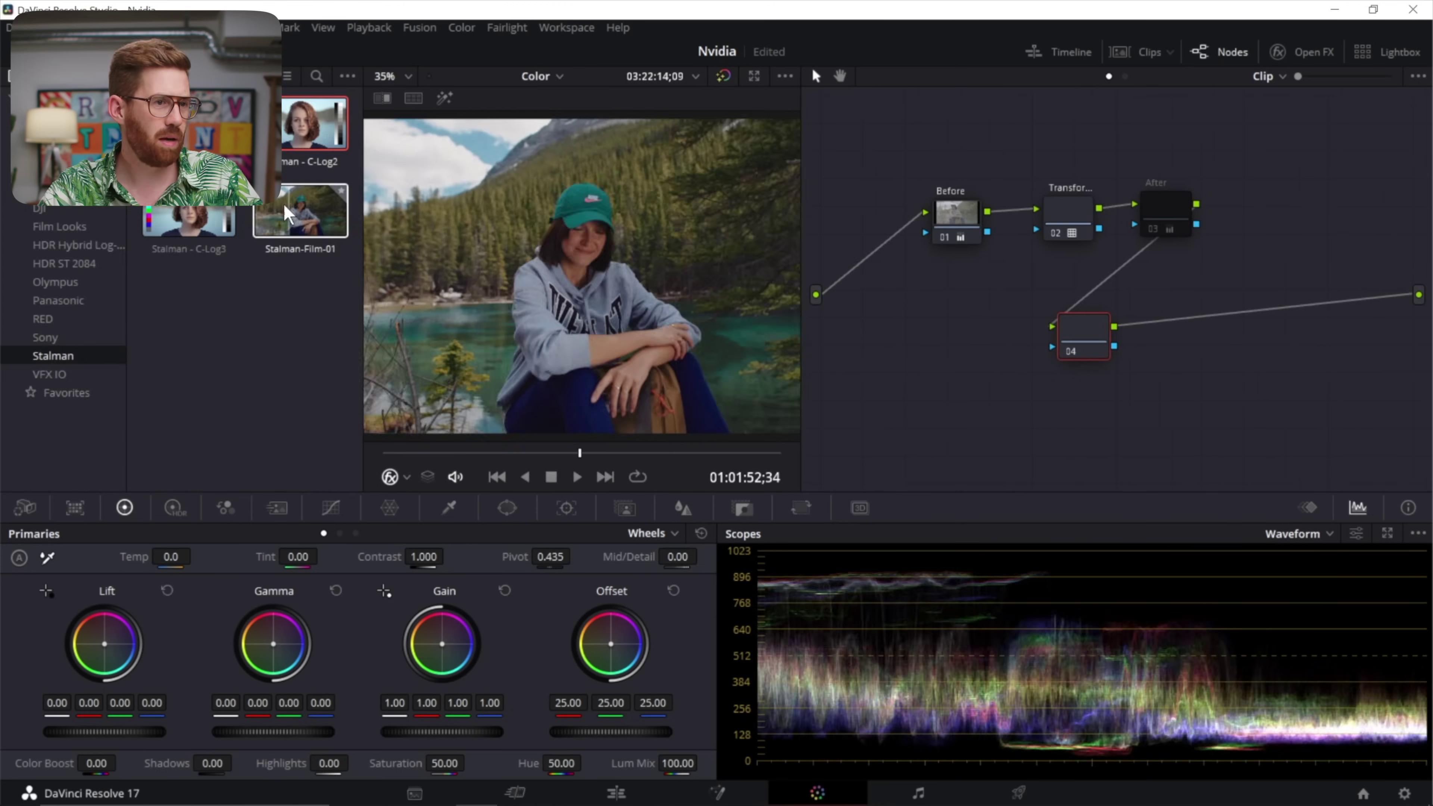
right_click(285, 210)
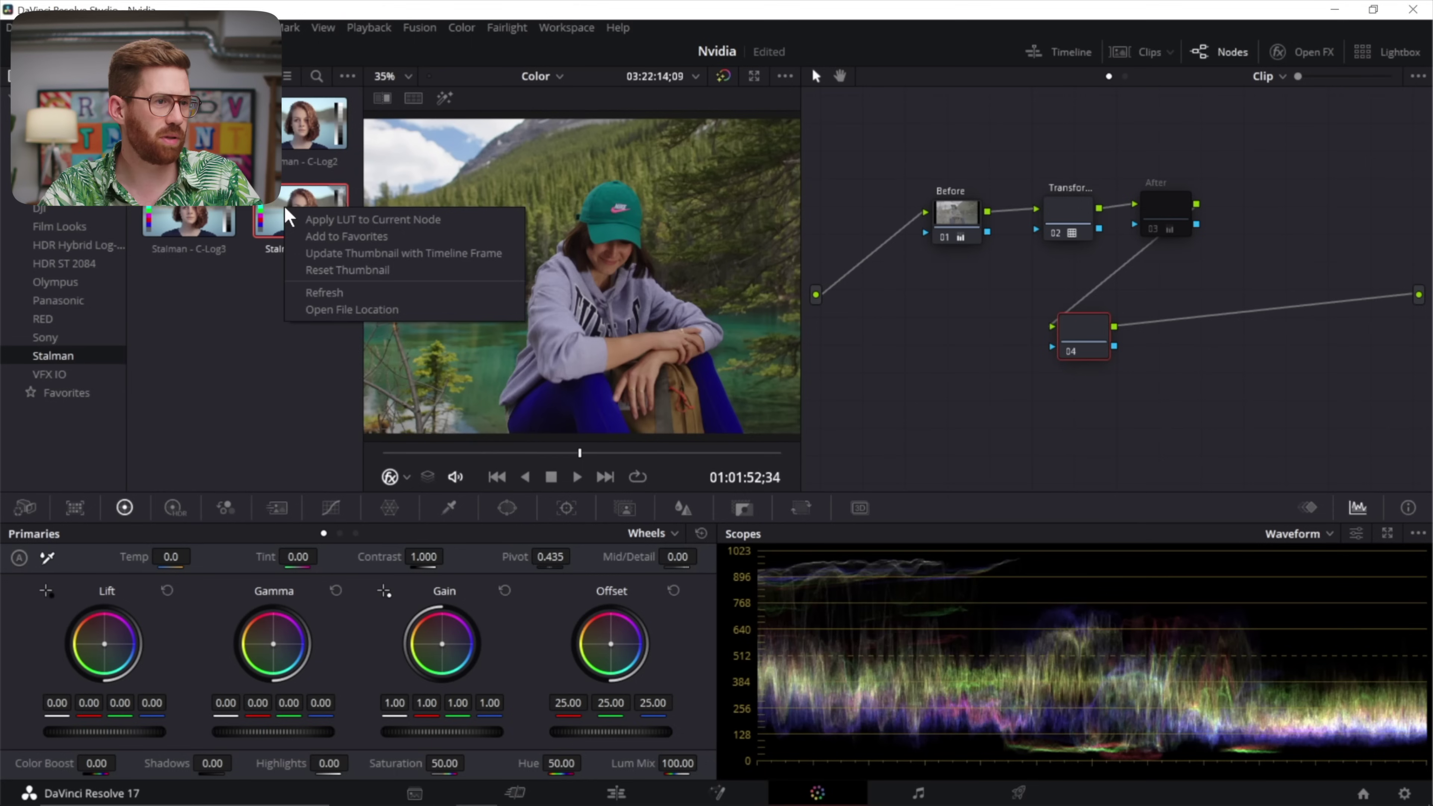
left_click(326, 220)
left_click(96, 51)
left_click(221, 452)
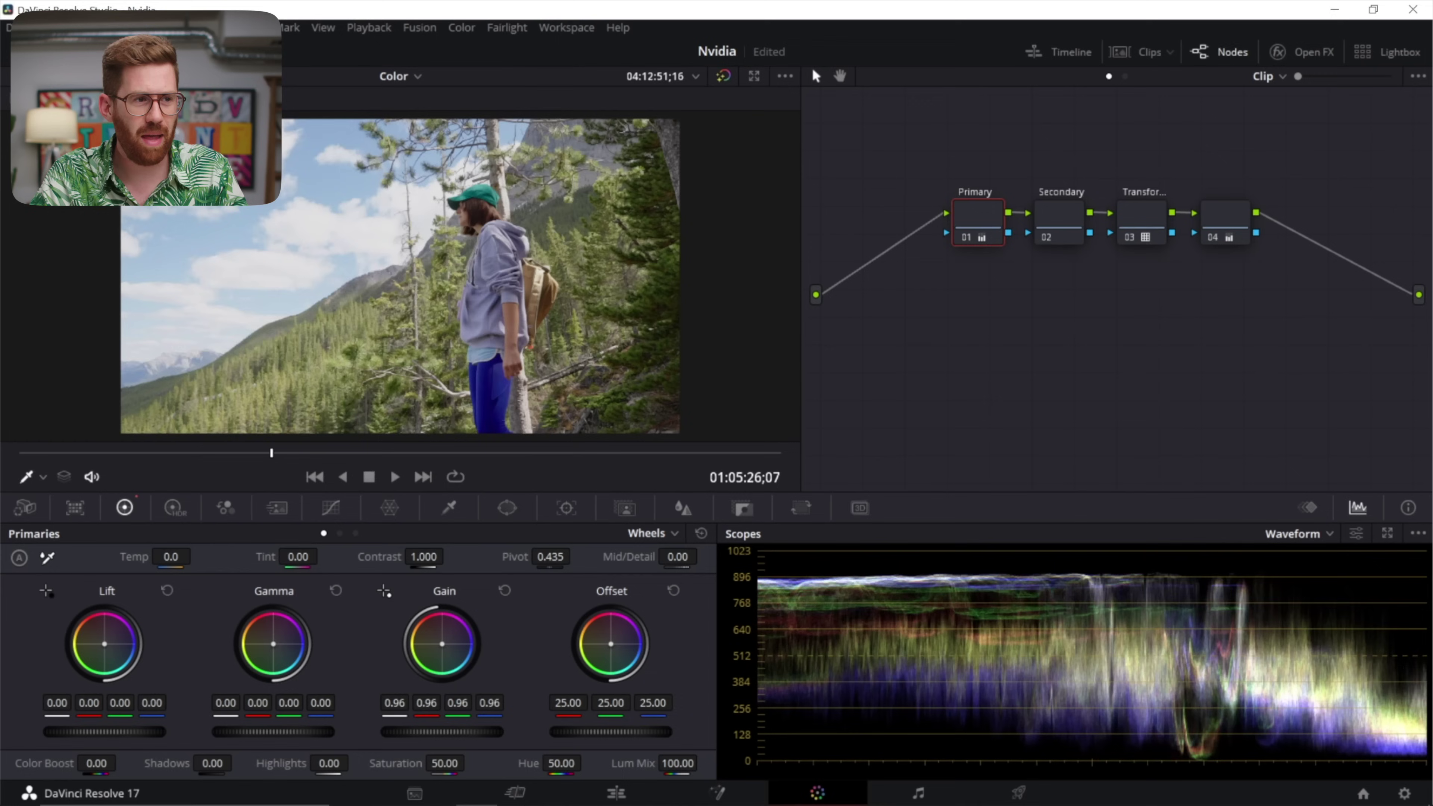
Try gain and lift tweaks, reset lift to 0.00, and lower gamma to -0.04
left_click_drag(429, 731, 376, 746)
left_click_drag(104, 731, 93, 731)
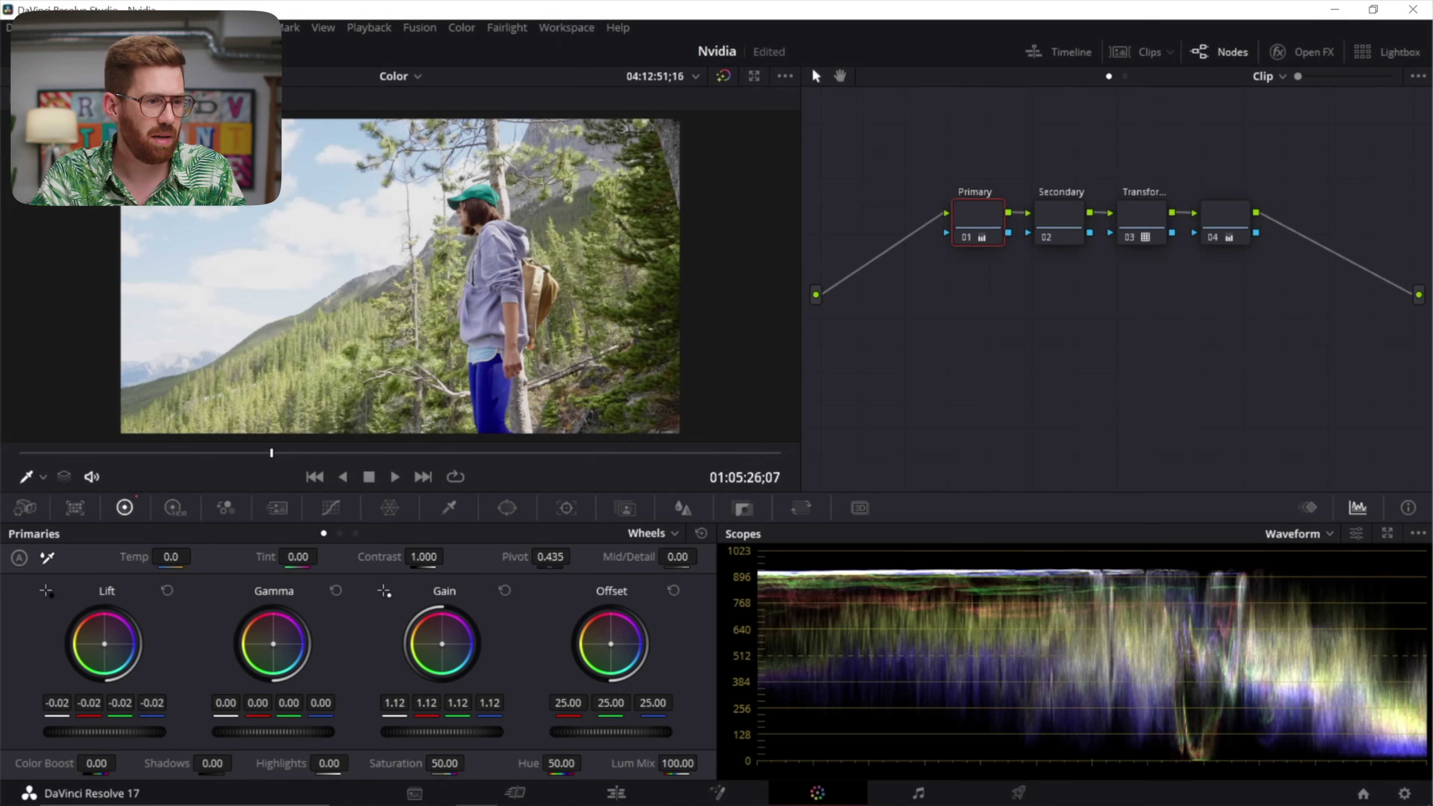
left_click_drag(442, 731, 415, 731)
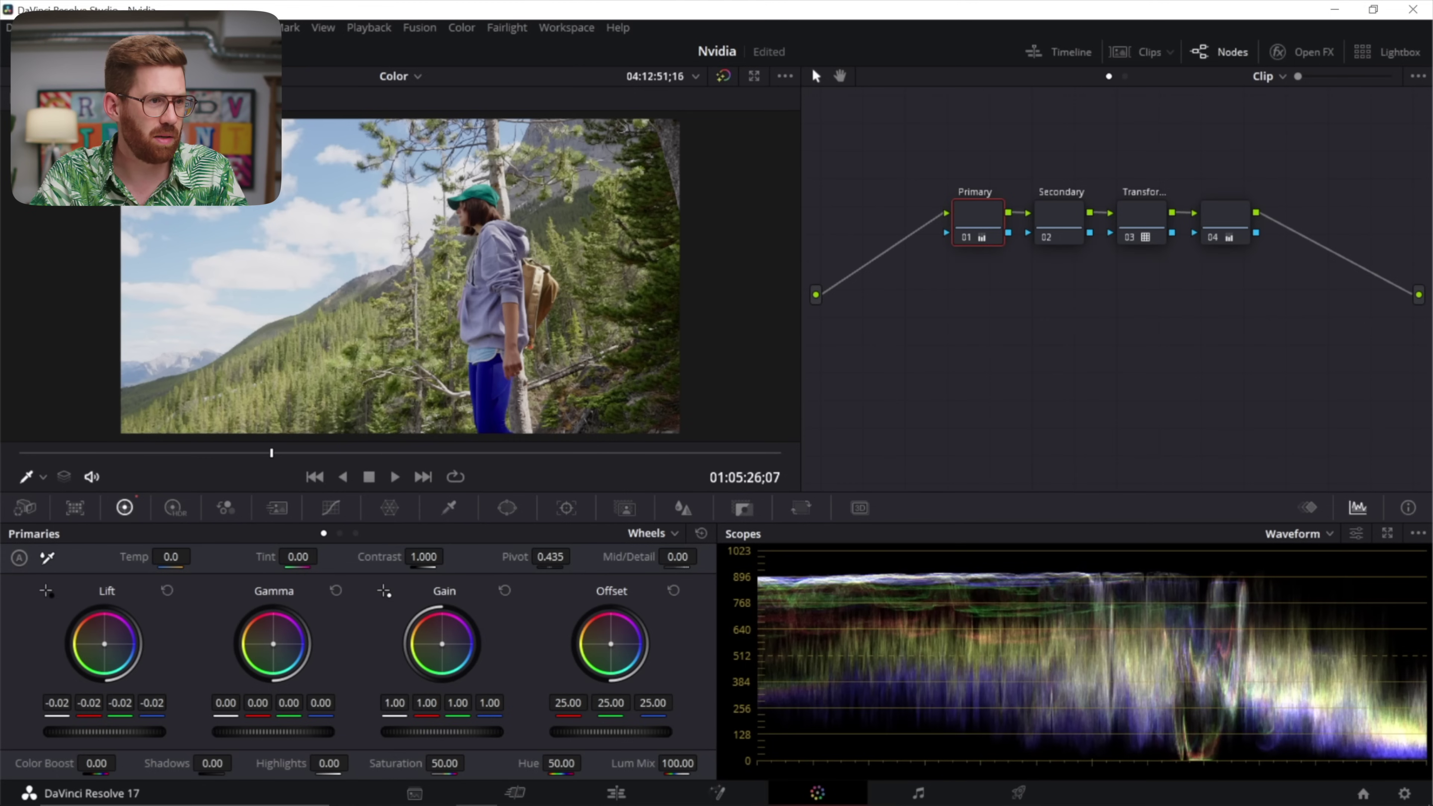
left_click_drag(105, 731, 110, 731)
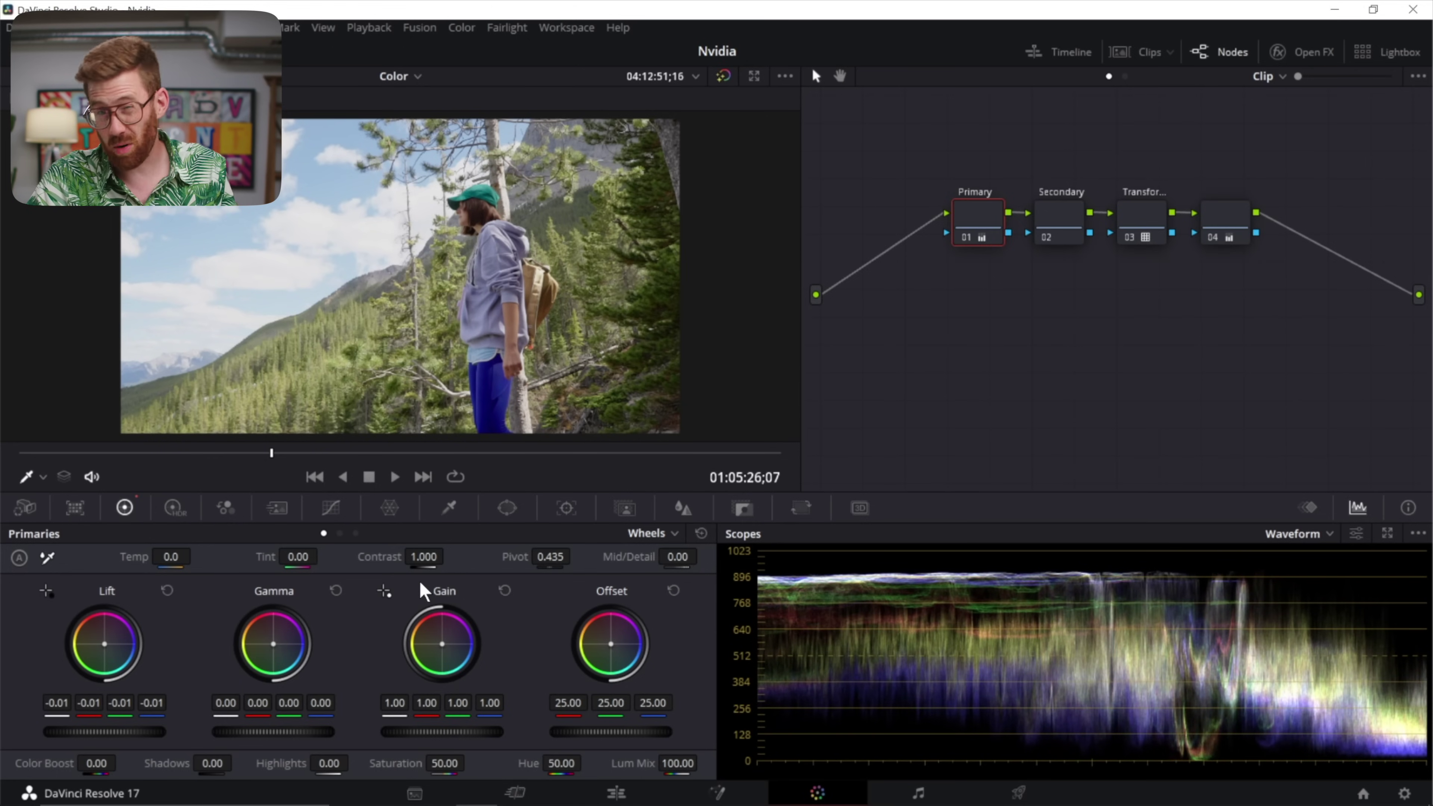
left_click(699, 534)
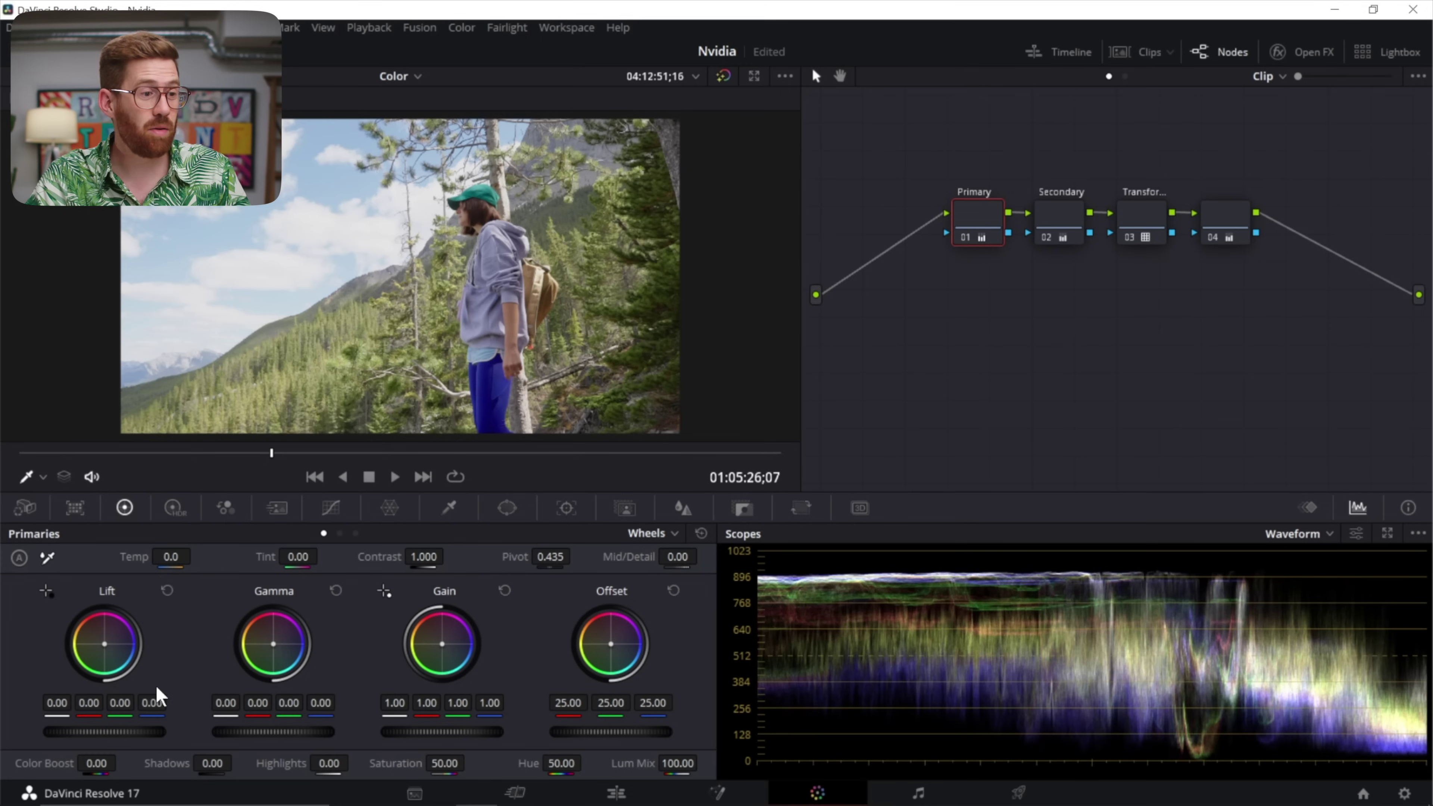
left_click_drag(278, 736, 264, 736)
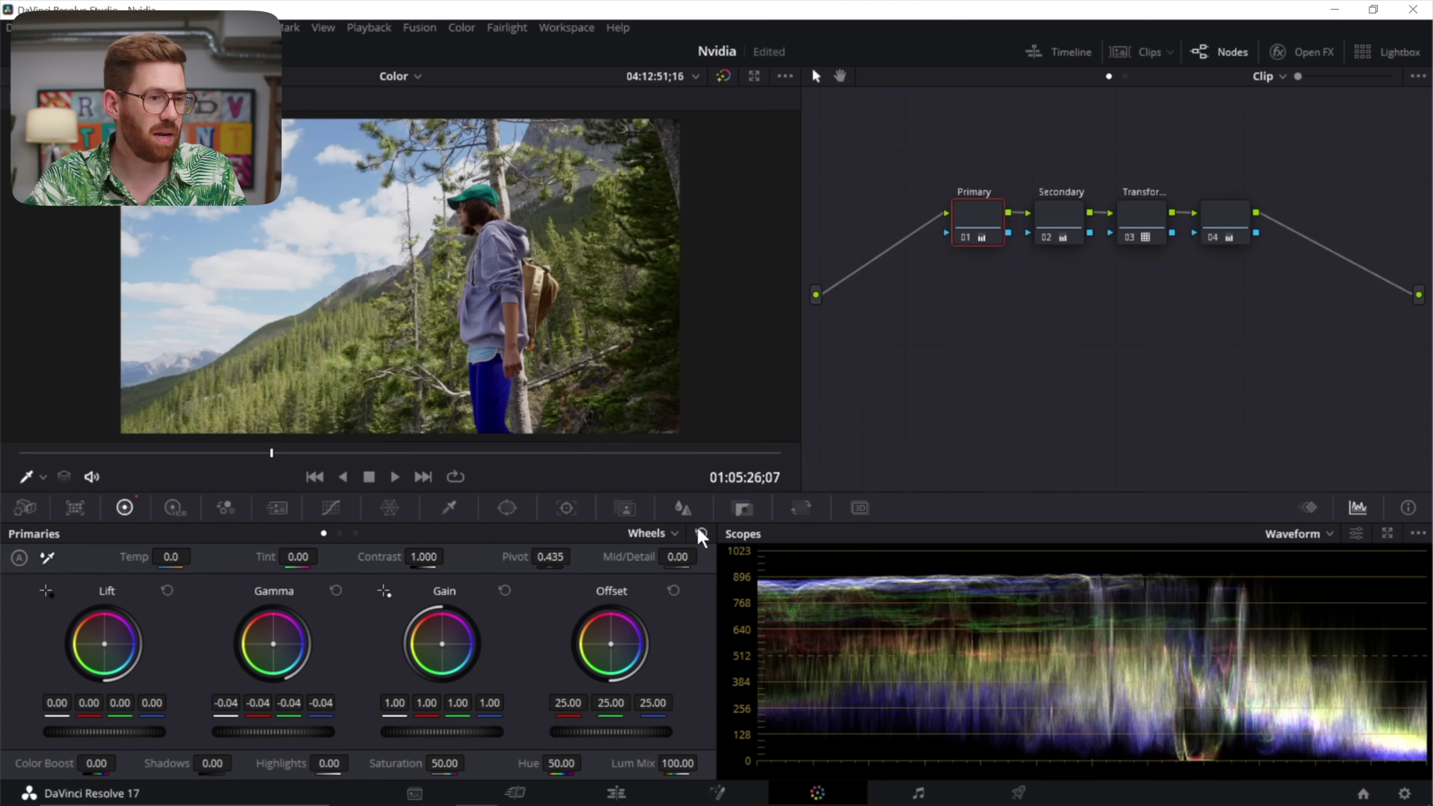
left_click(326, 512)
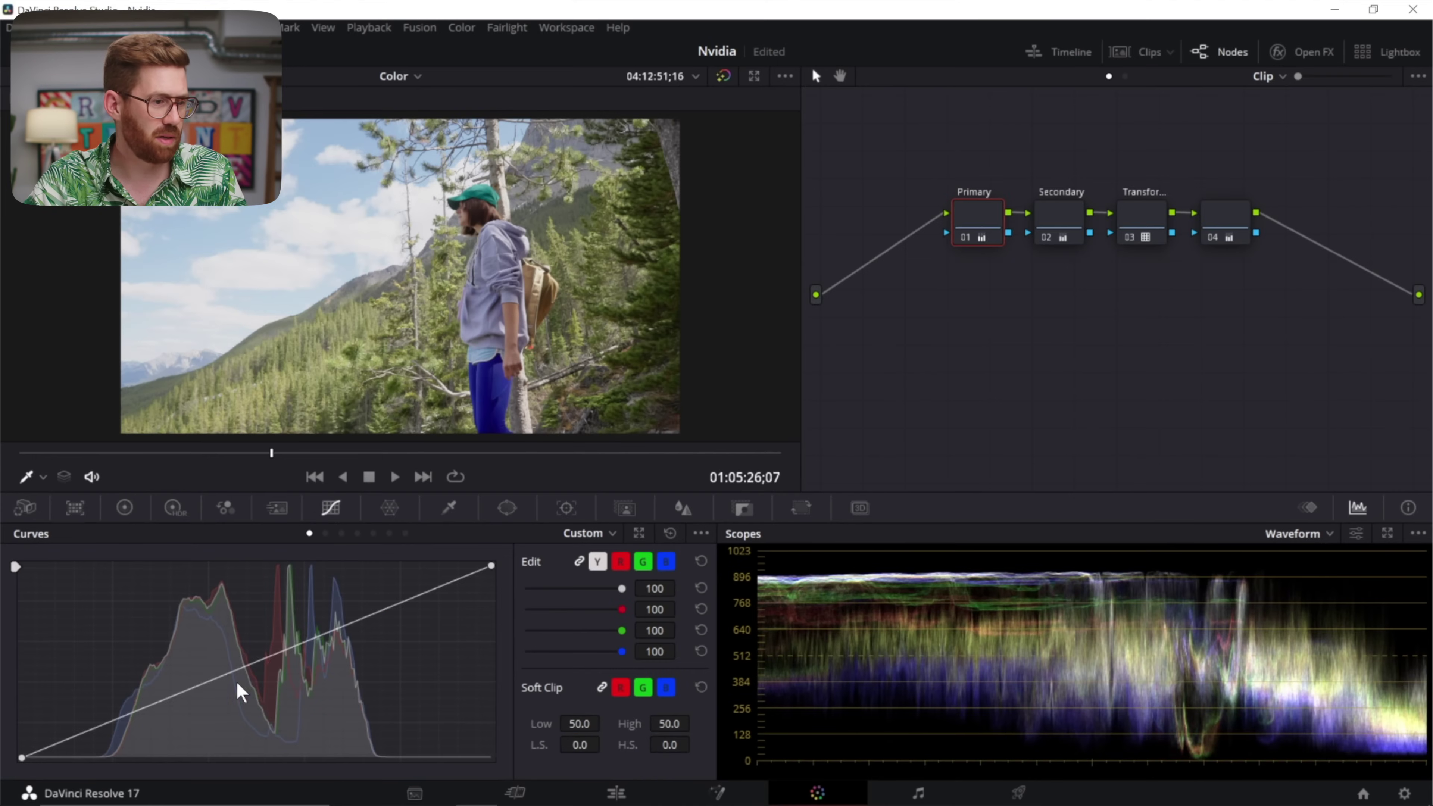
Pull a custom curve point below the diagonal and move the white point to deepen darker tones
left_click_drag(270, 652, 272, 674)
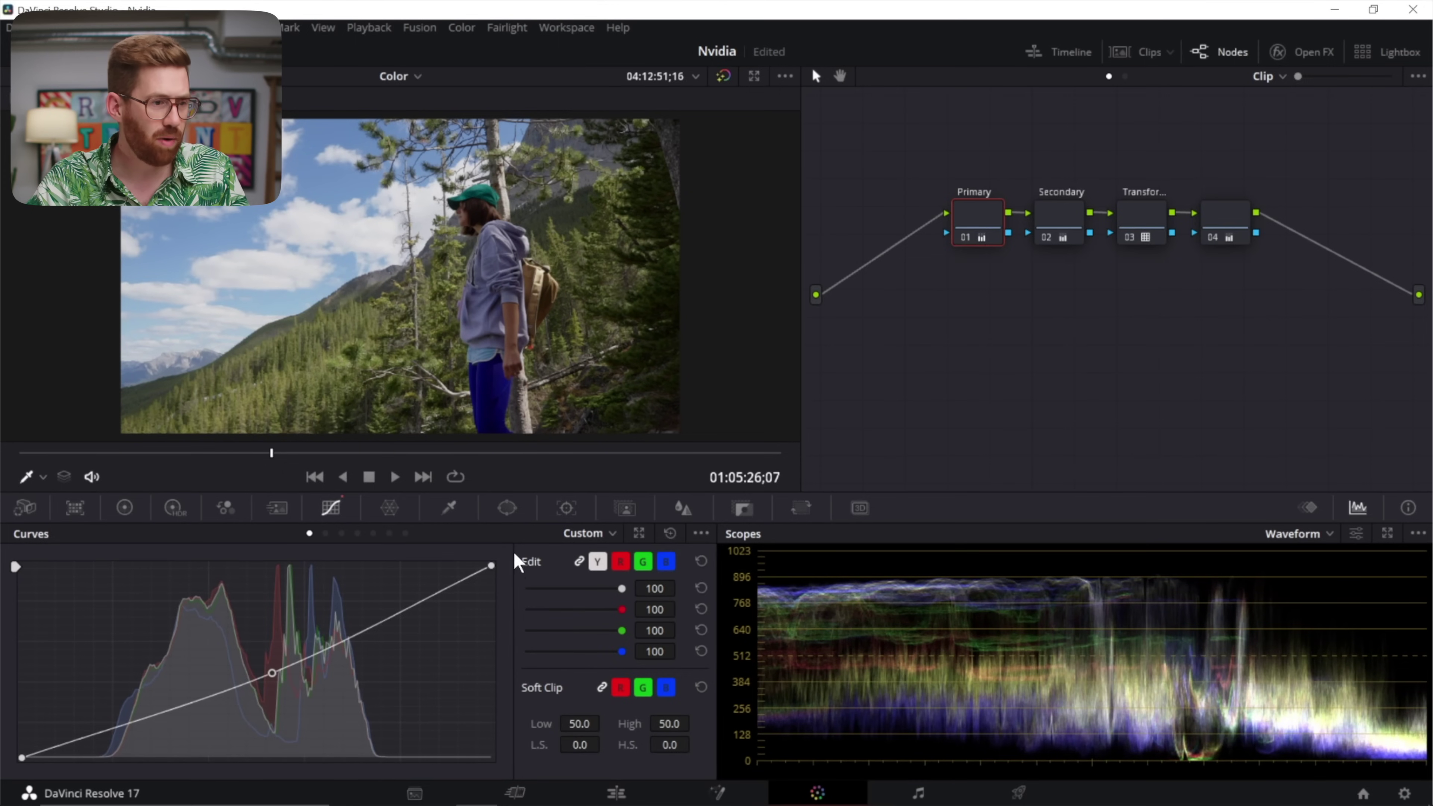
left_click_drag(490, 565, 566, 522)
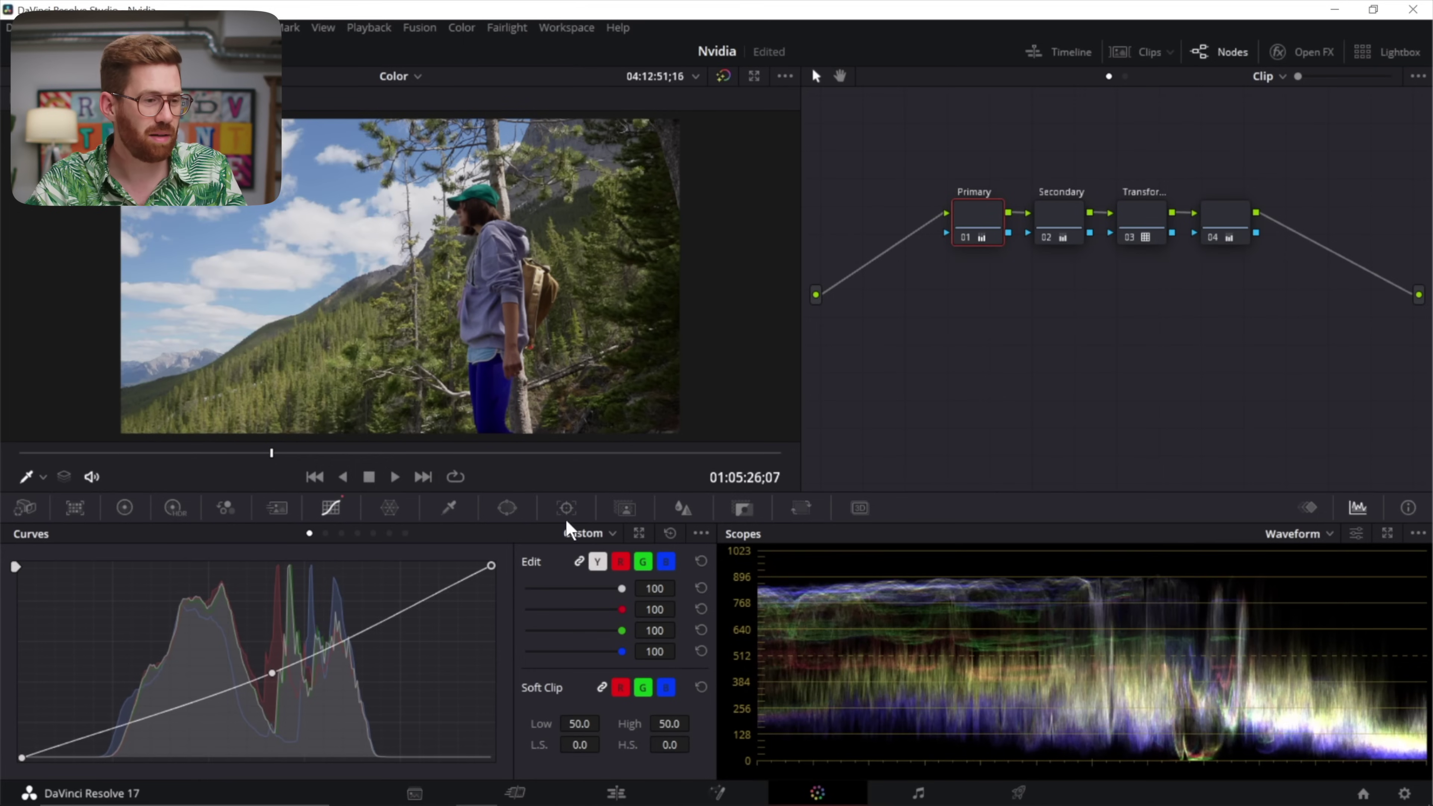
mouse_move(24, 759)
left_mouse_down()
mouse_move(112, 759)
mouse_move(8, 776)
left_mouse_up()
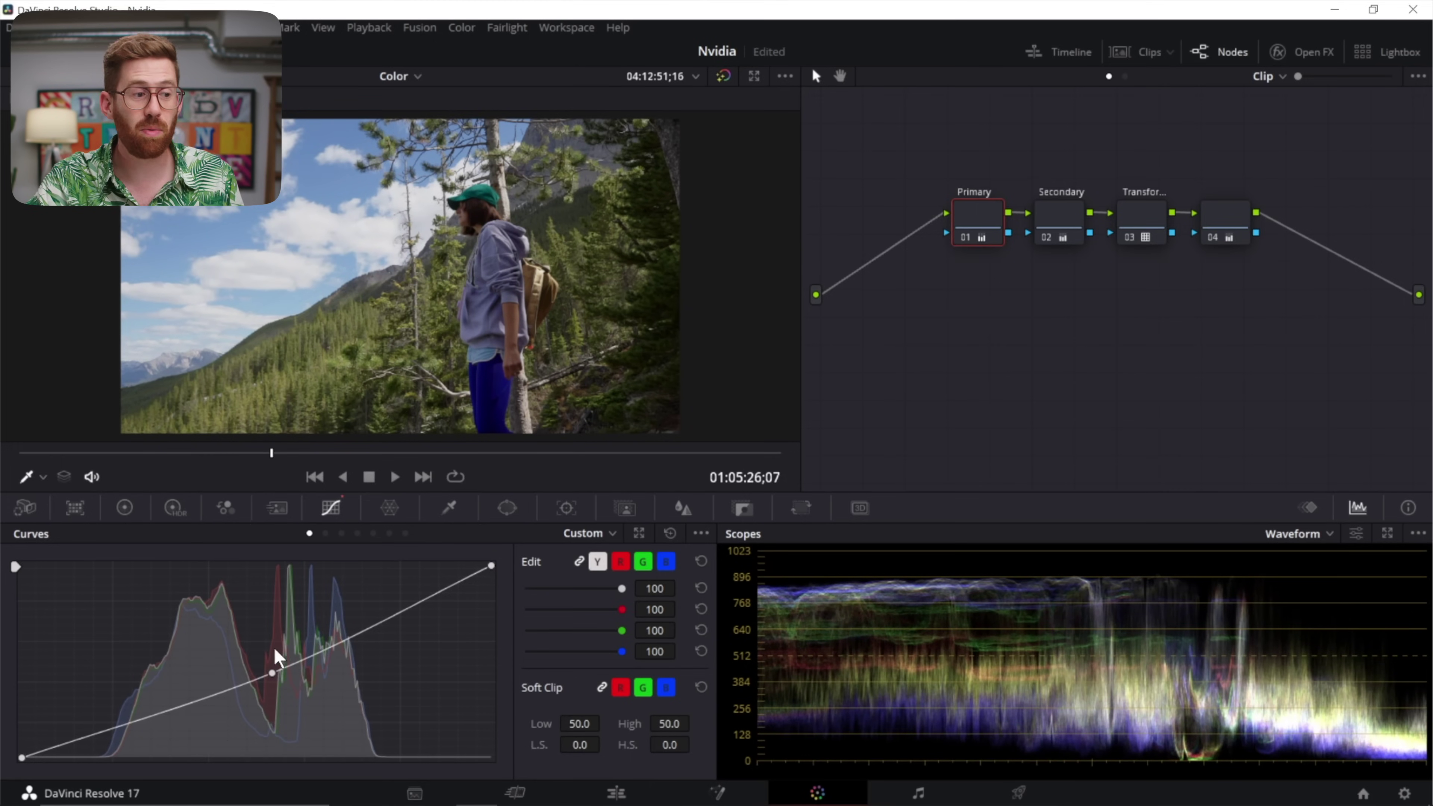
left_click_drag(275, 649, 285, 656)
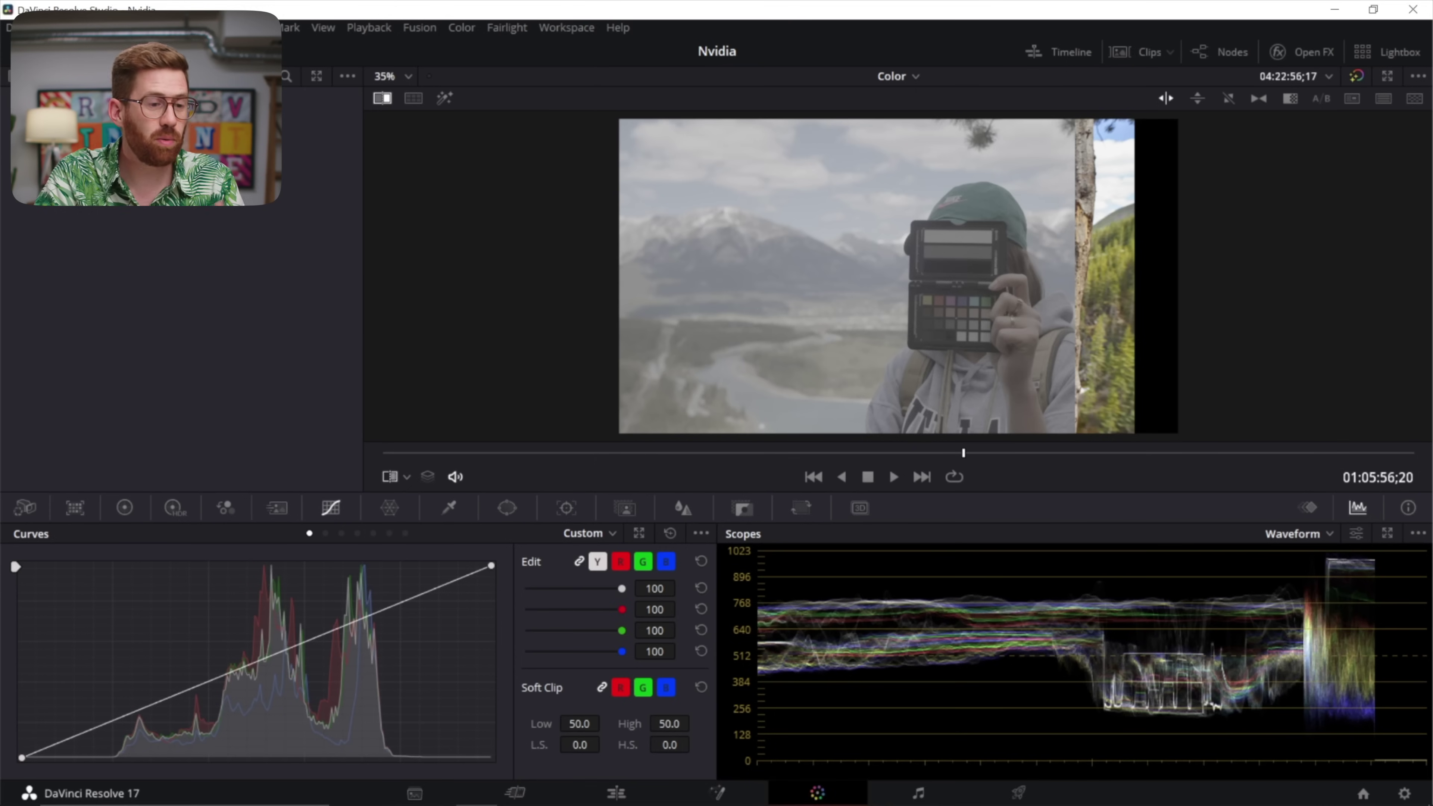
In Capture One, set the reference photo's Highlight to -89 and Shadow to 16
left_click(518, 789)
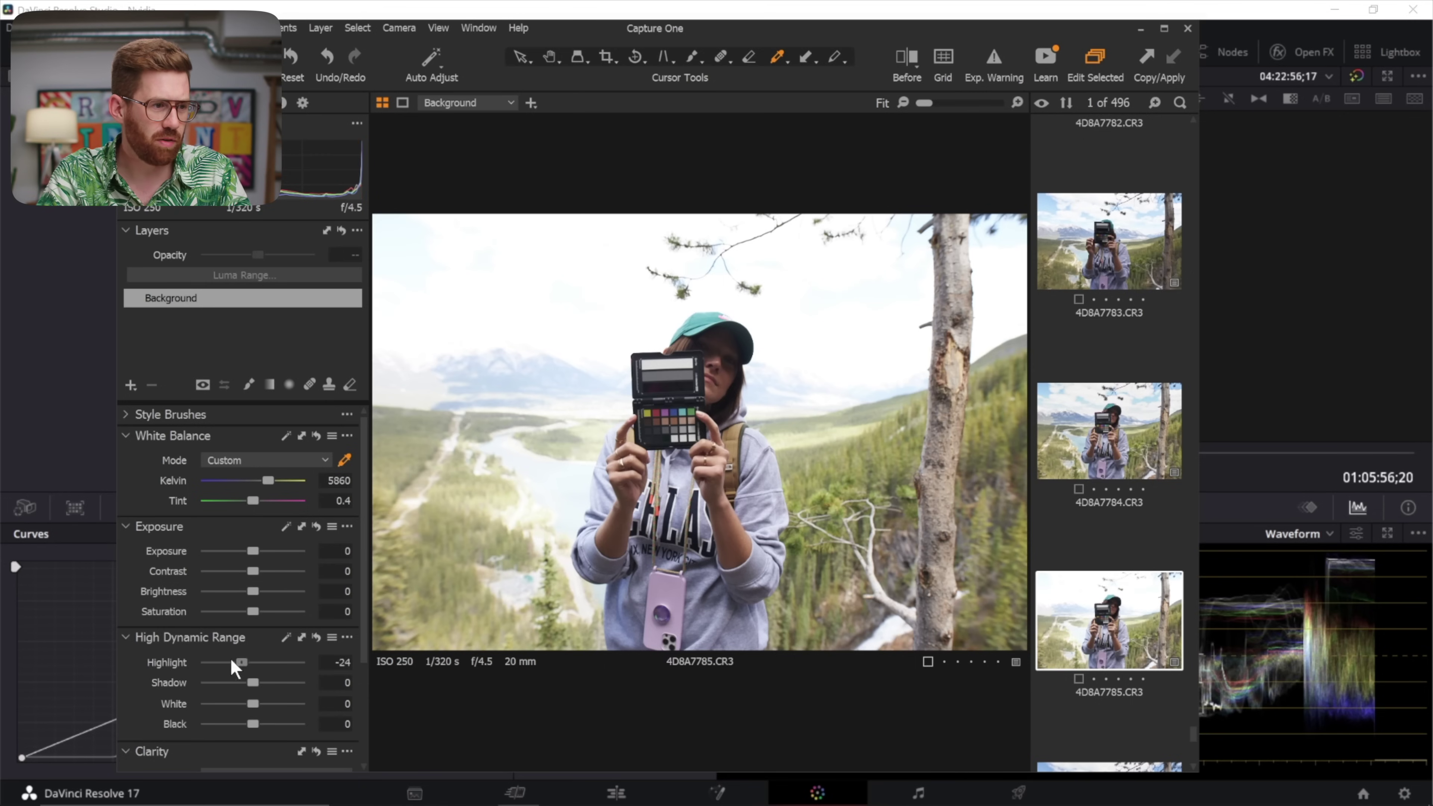
left_click_drag(231, 661, 212, 662)
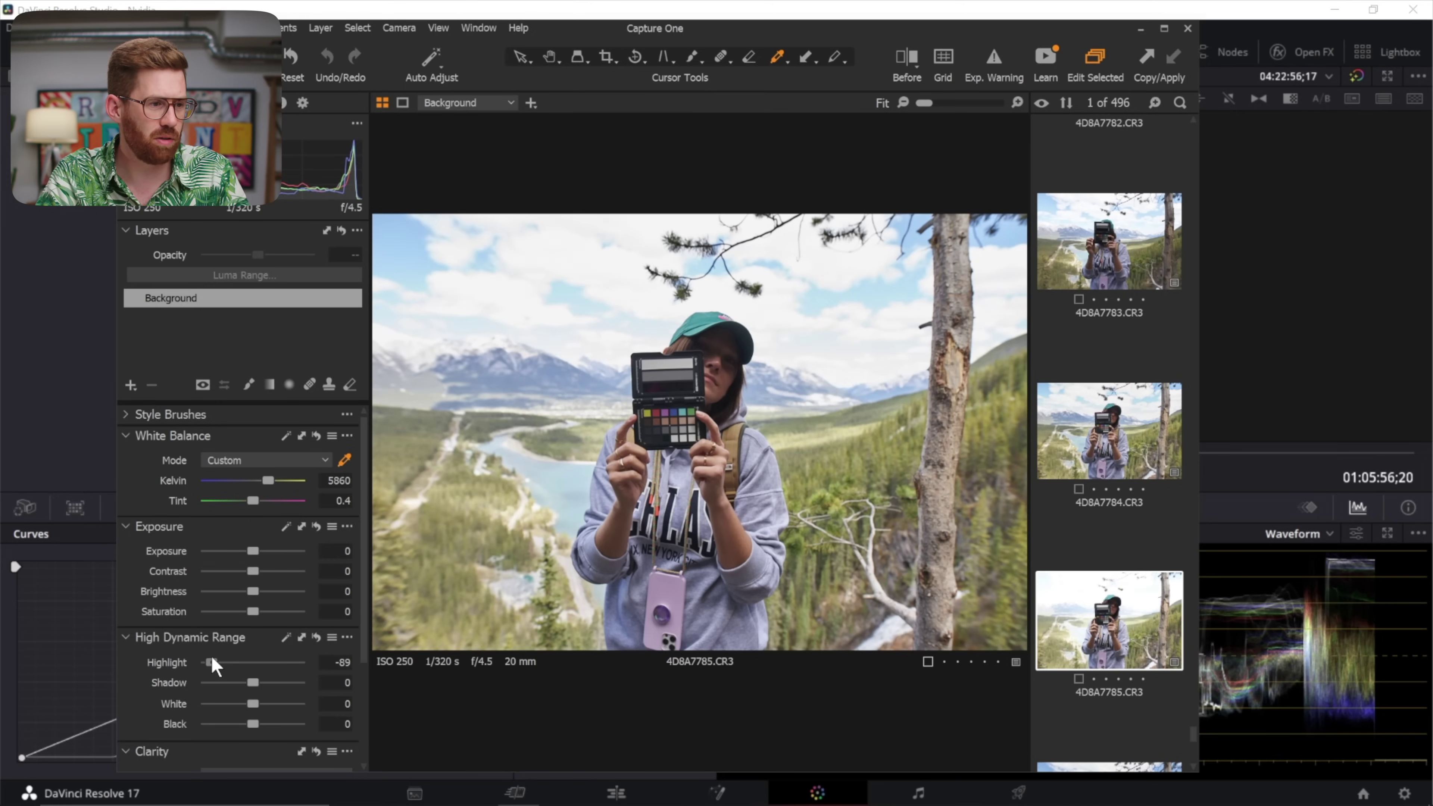
left_click_drag(259, 680, 267, 681)
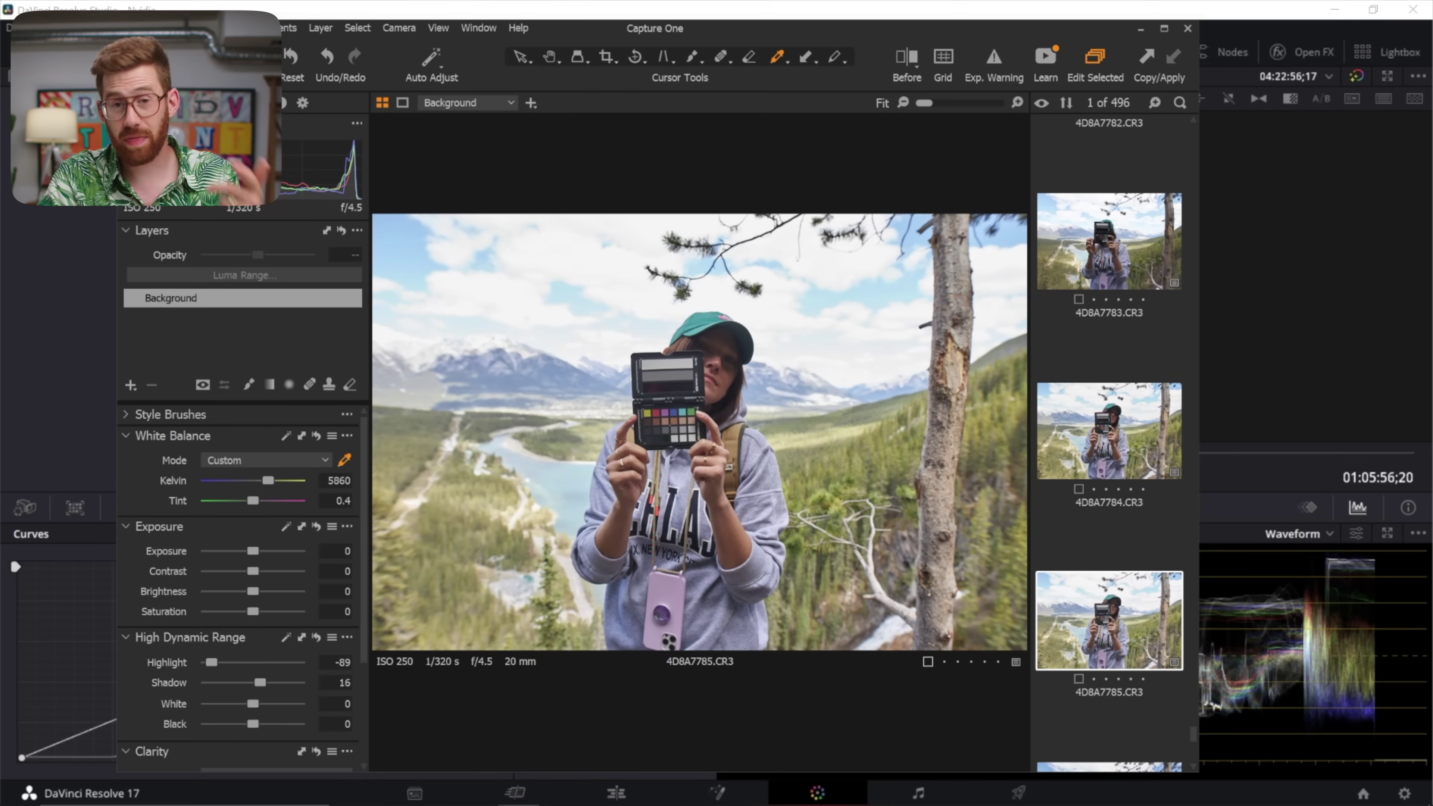
left_click(25, 288)
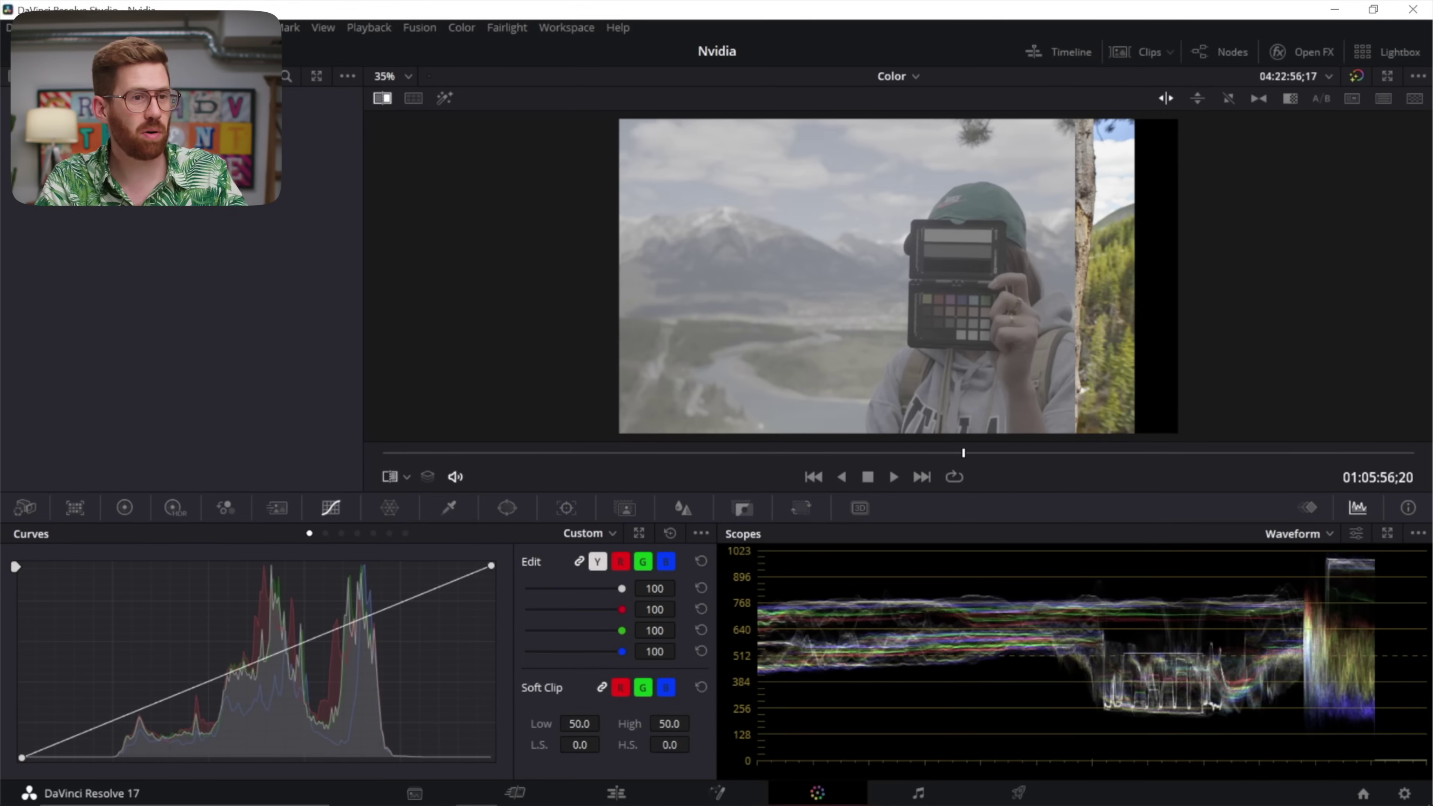
Drag the split-screen wipe so the colour-checker clip and reference still show side by side
right_click(80, 111)
key("Escape")
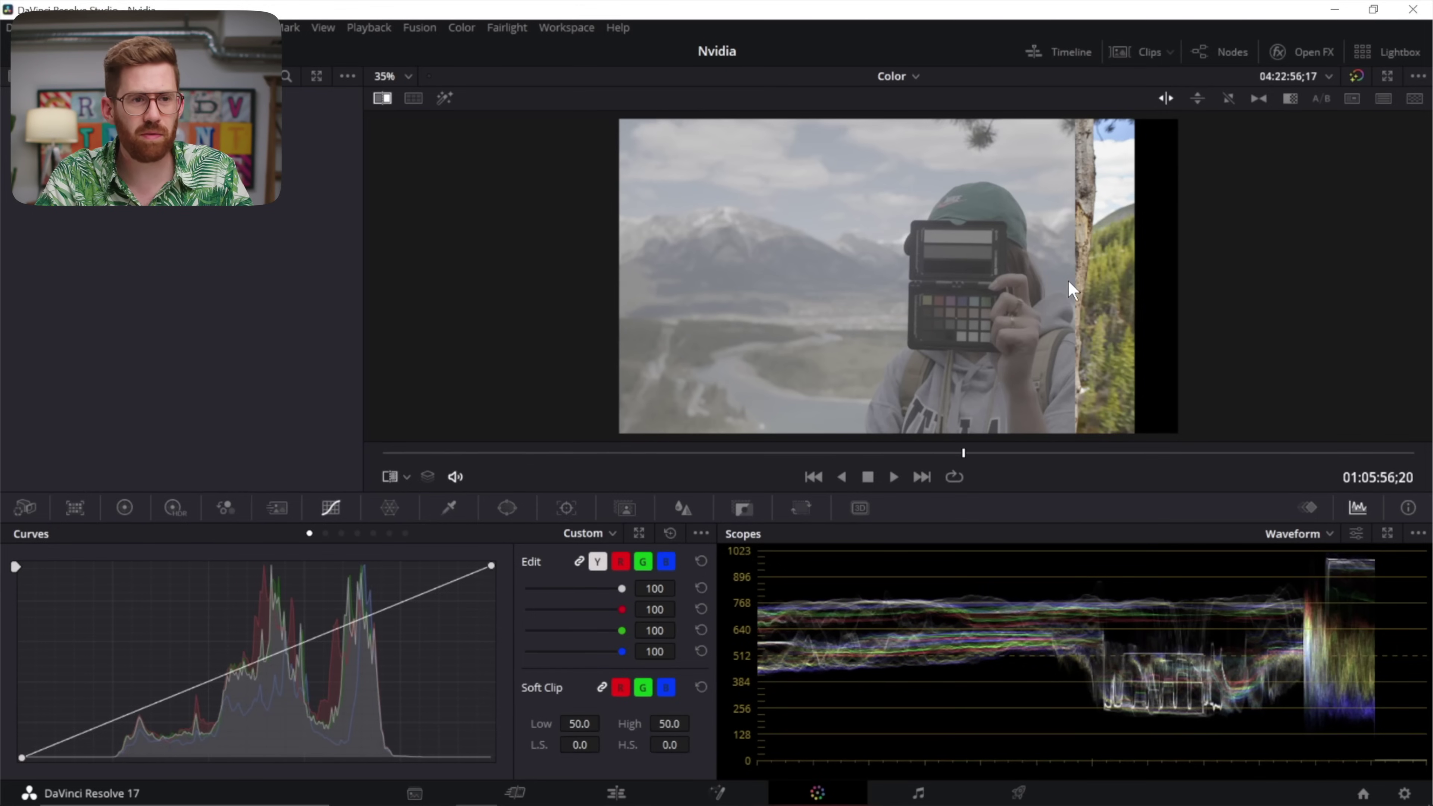
left_click_drag(913, 289, 762, 349)
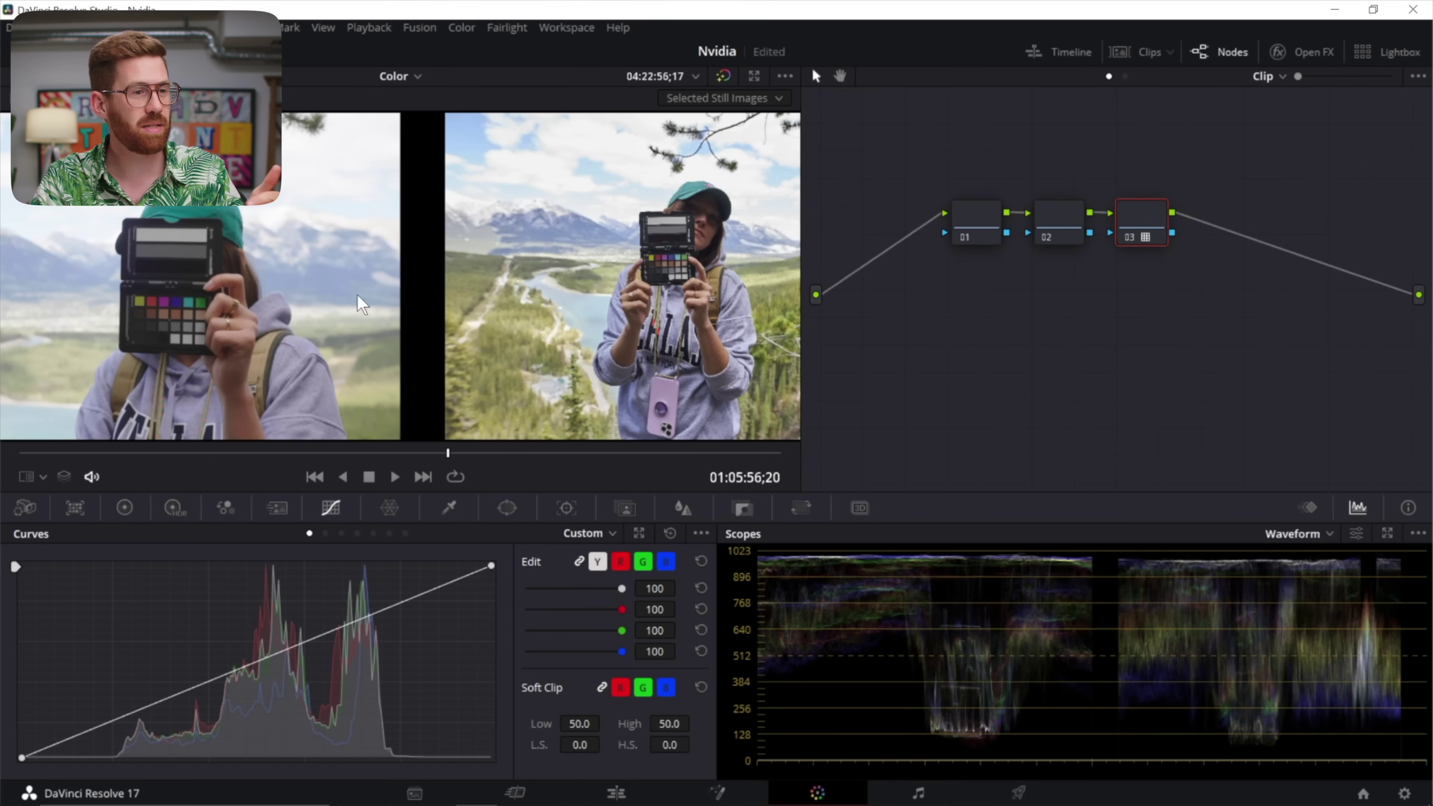
Switch to a different scope type and display node 02's Custom curves
left_click(1297, 533)
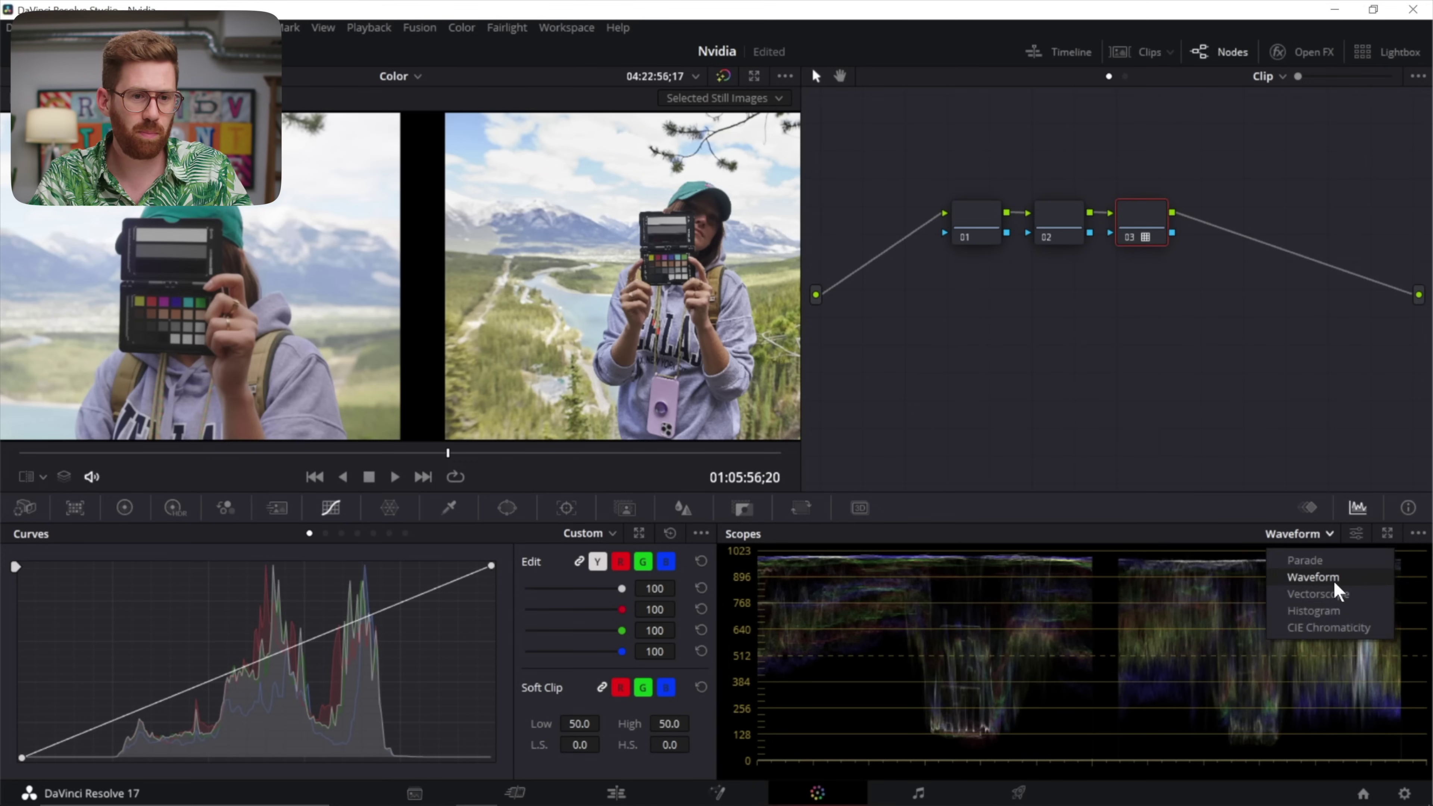
left_click(1335, 596)
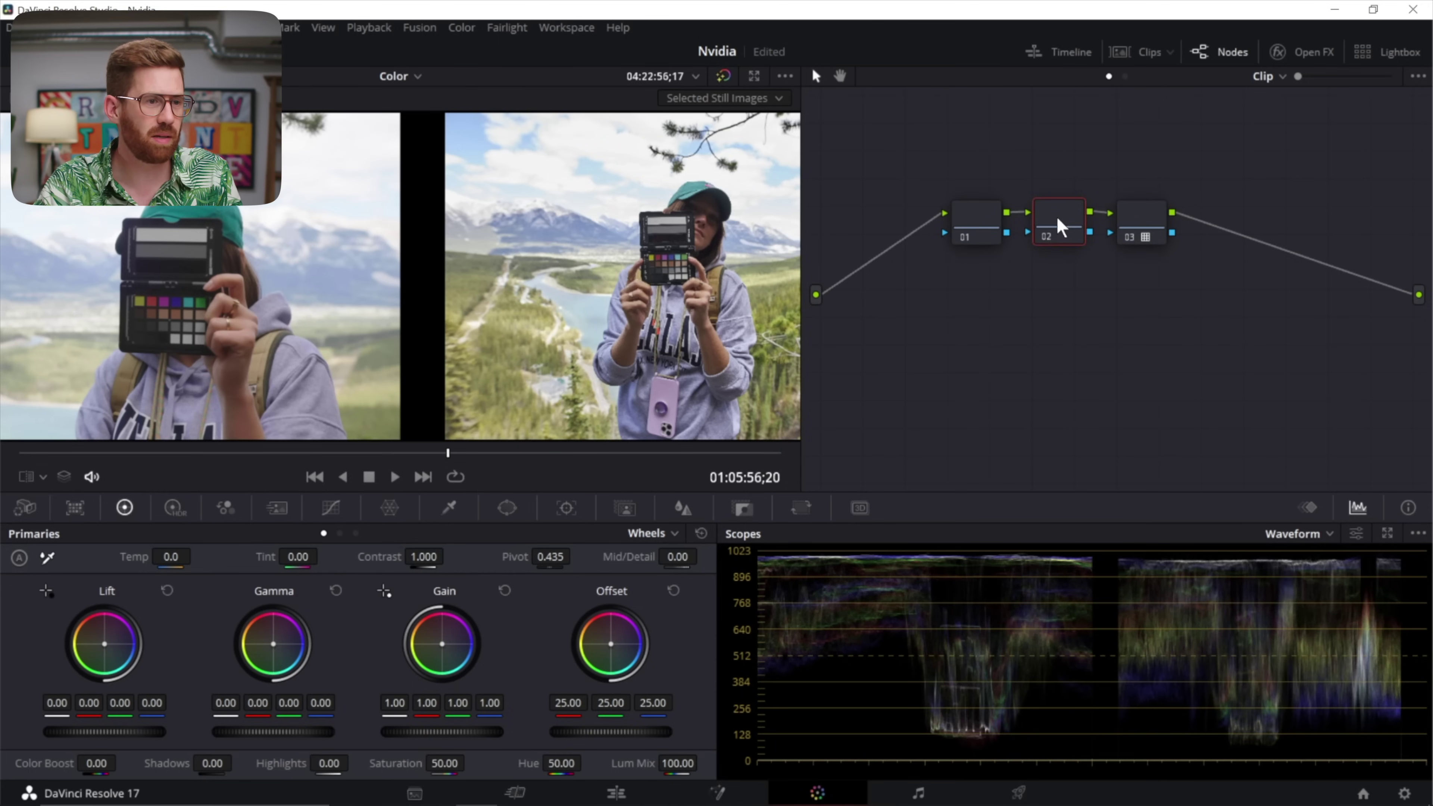
left_click(327, 508)
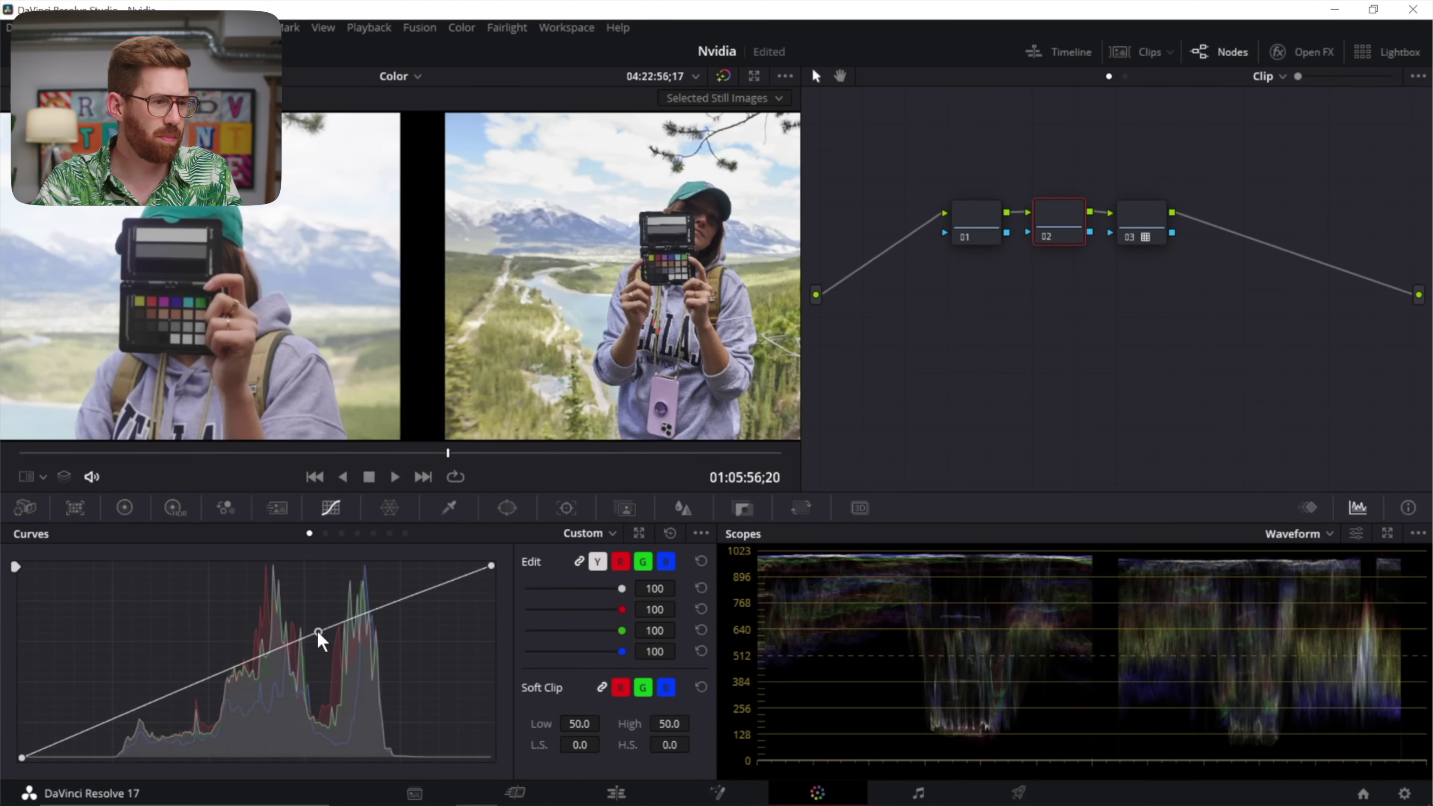
Add two luma curve points on node 02 and pull the lower one down to darken shadows
left_click(290, 645)
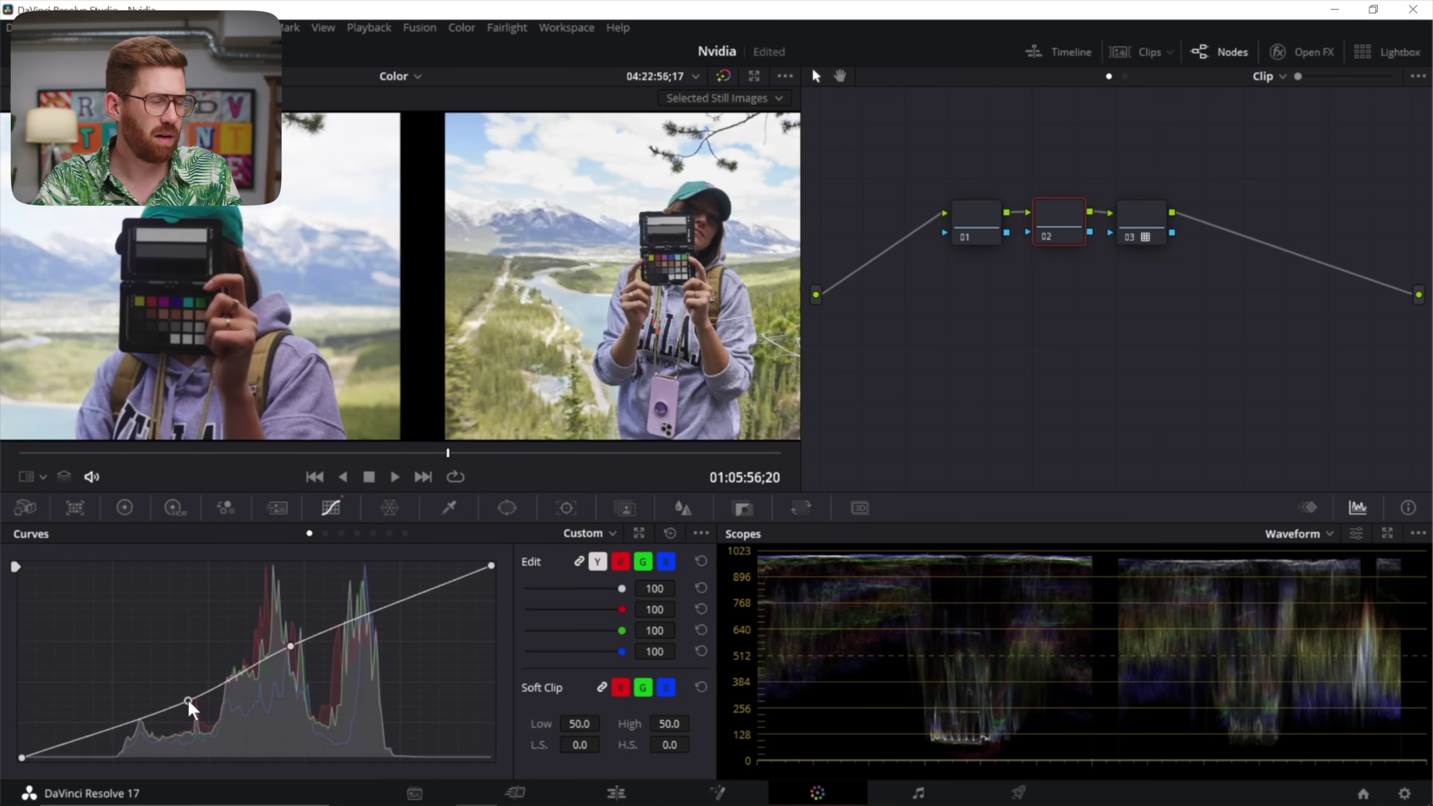
left_click_drag(186, 696, 185, 698)
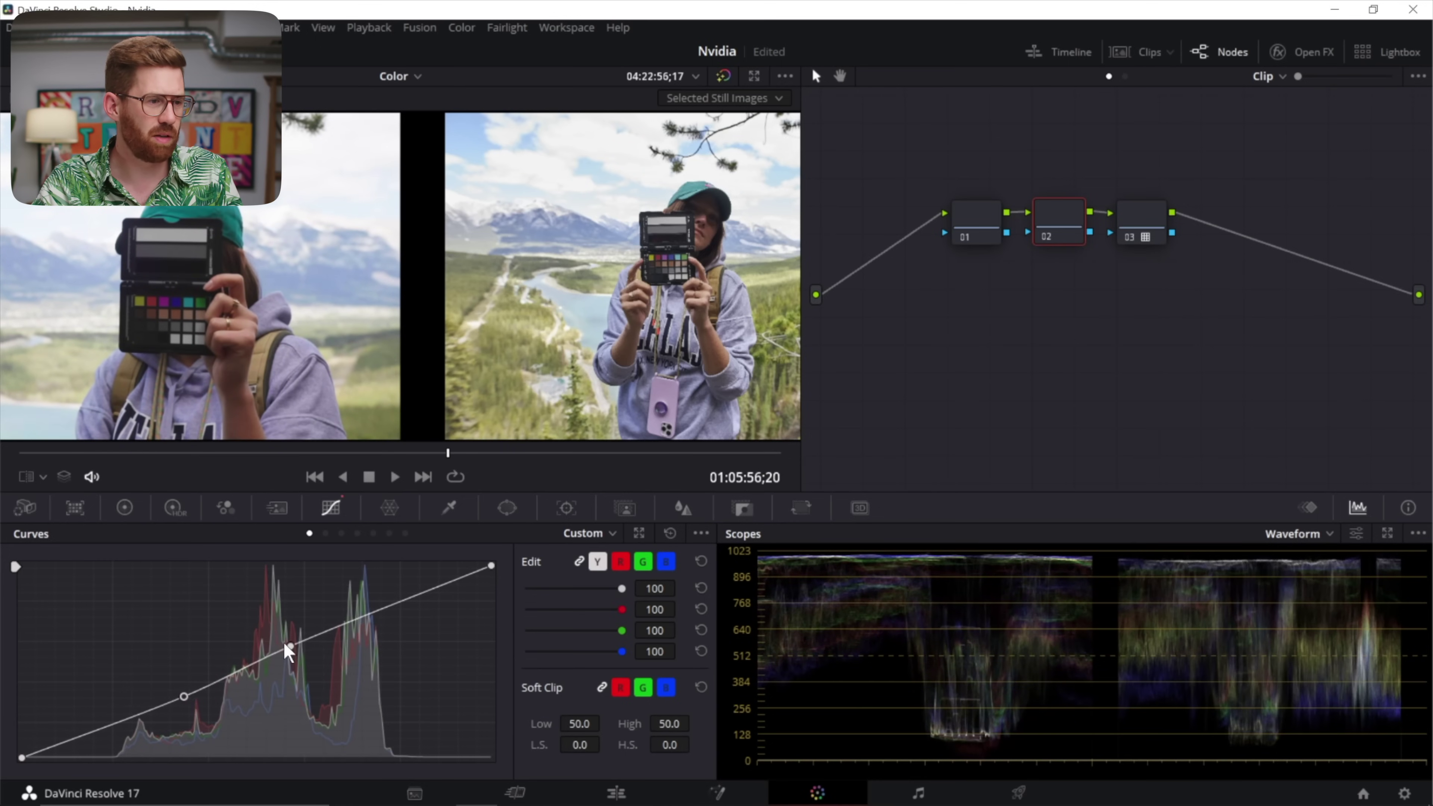
left_click_drag(285, 644, 214, 677)
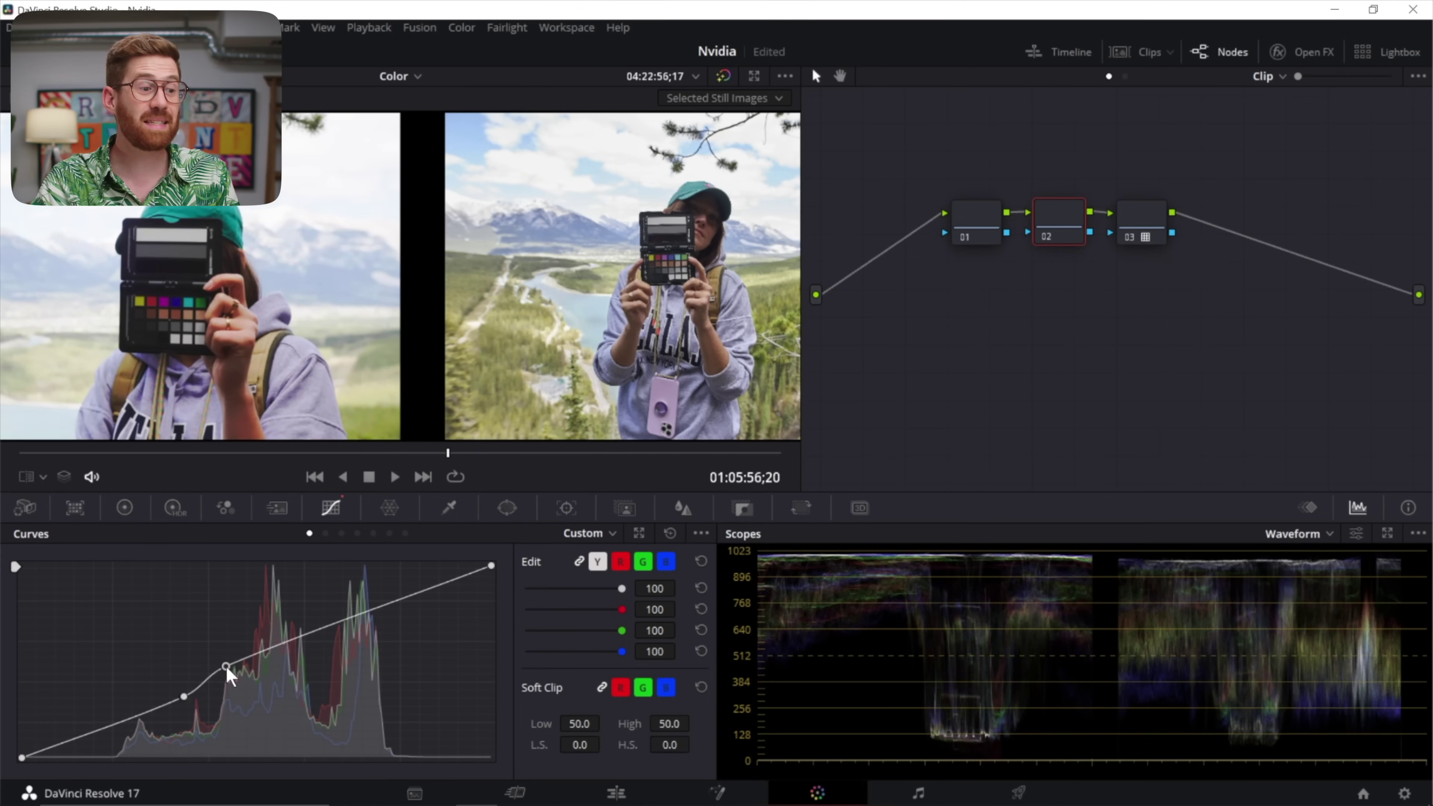
left_click_drag(226, 668, 286, 648)
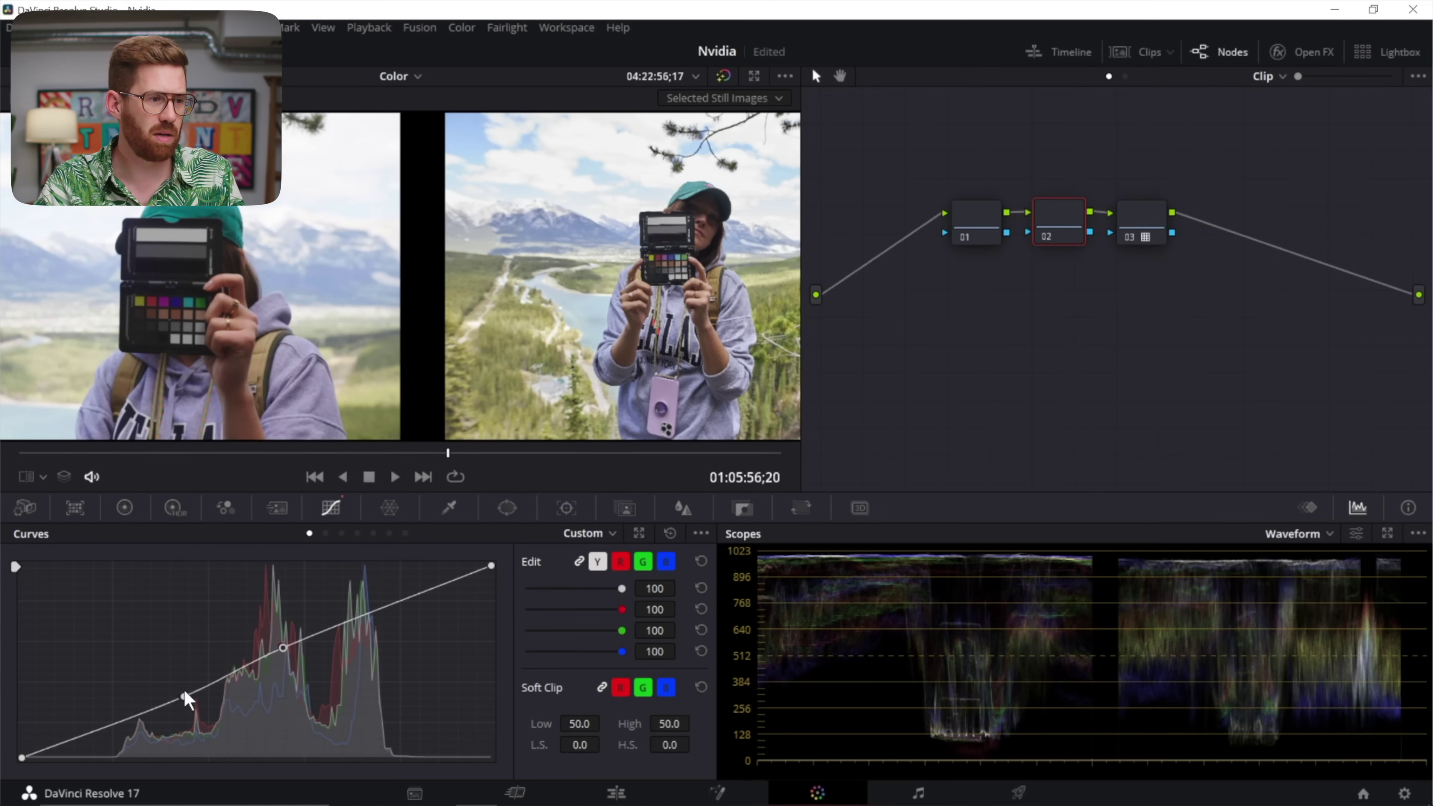
left_click_drag(179, 697, 180, 699)
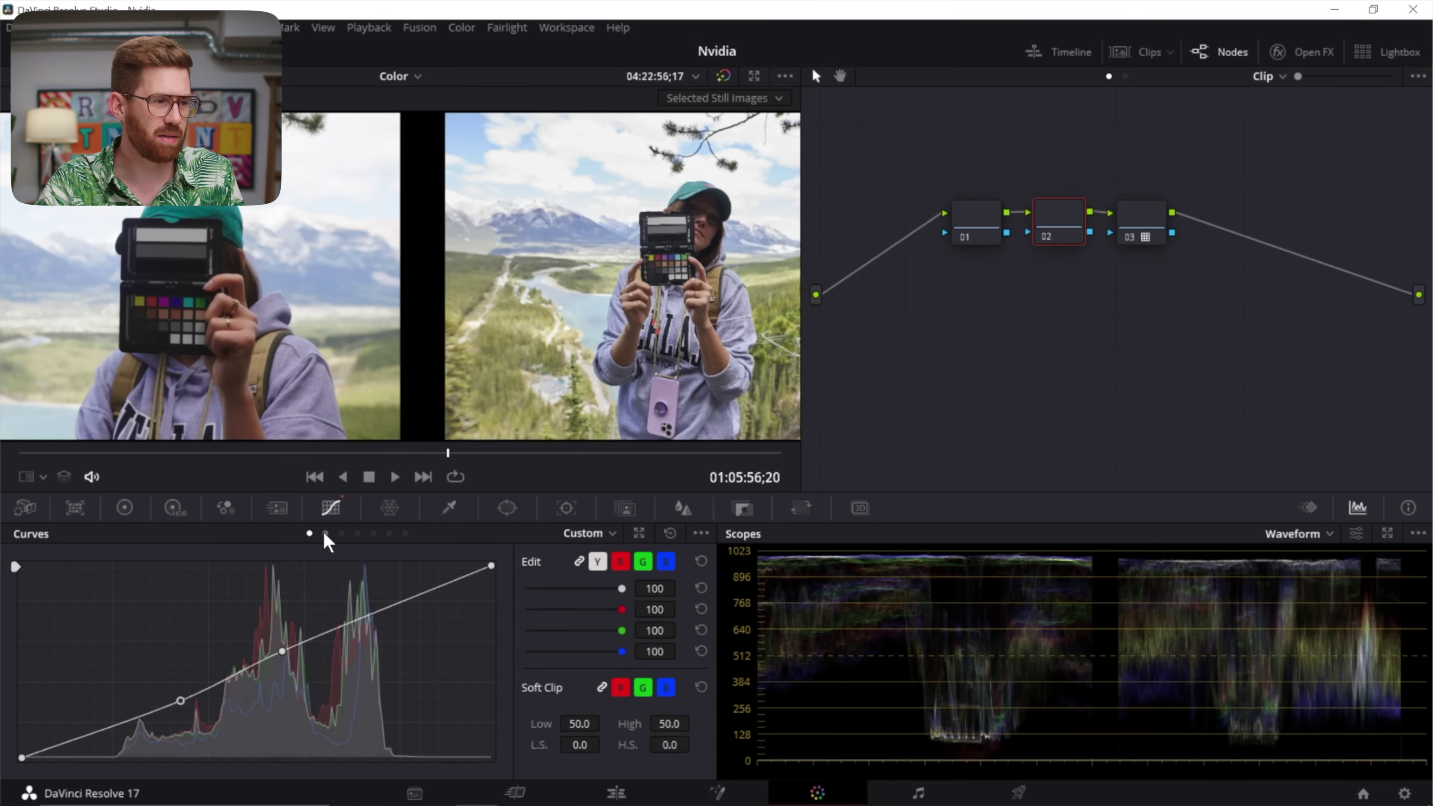
left_click(341, 533)
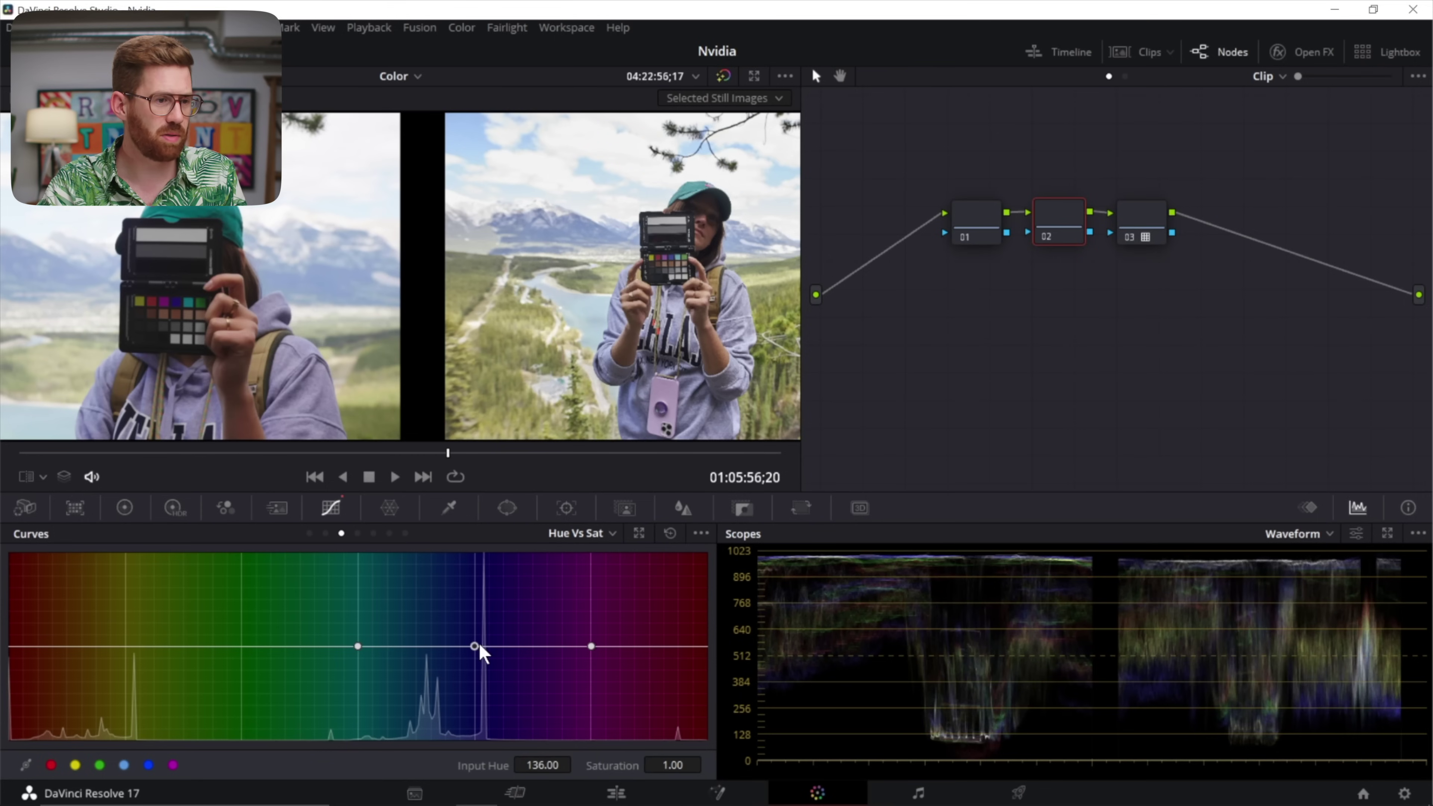
Boost Hue vs Sat for greens, cyans and blues (1.43 near hue 93) and reduce magenta
mouse_move(475, 647)
left_mouse_down()
mouse_move(479, 609)
mouse_move(484, 631)
left_mouse_up()
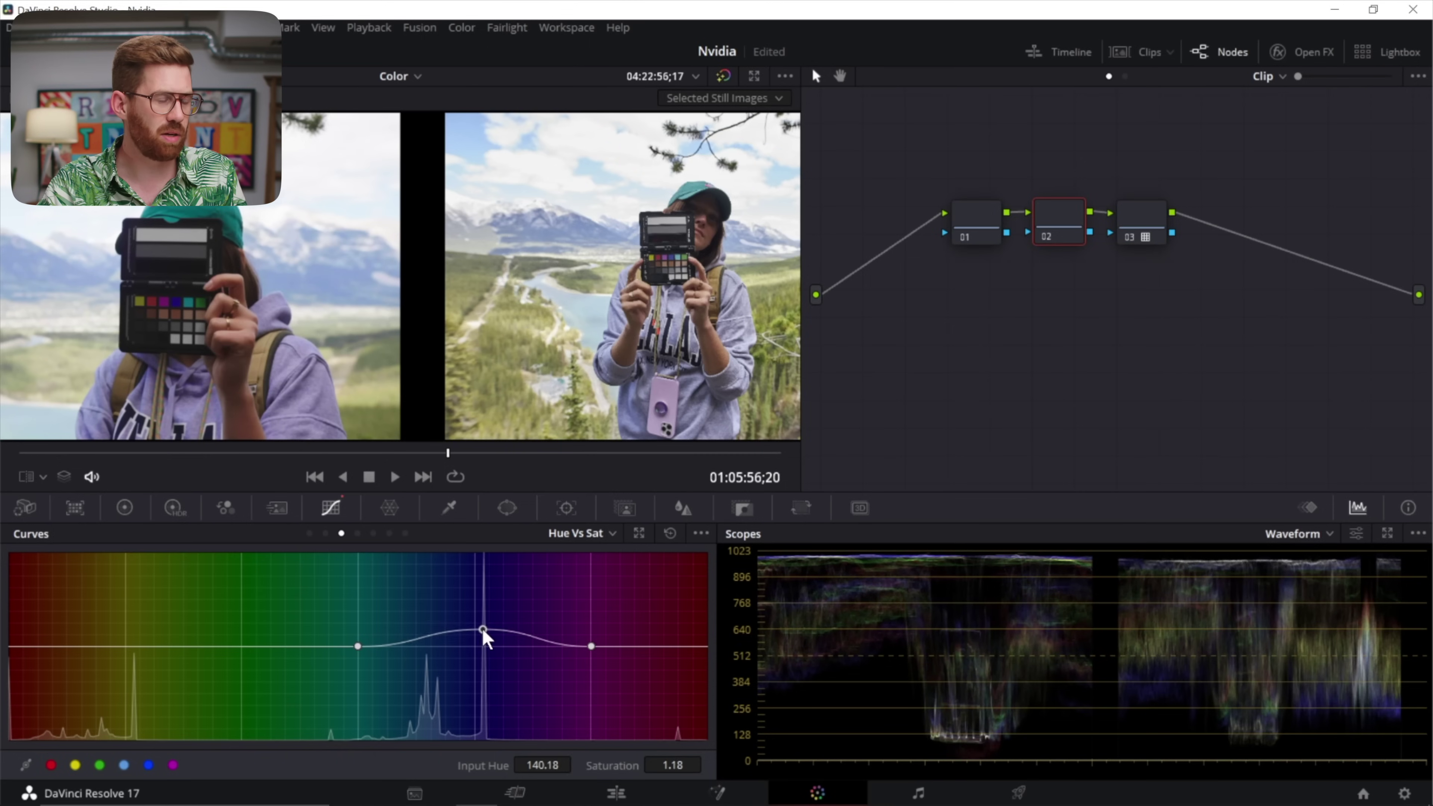
left_click_drag(118, 648, 252, 601)
left_click(186, 638)
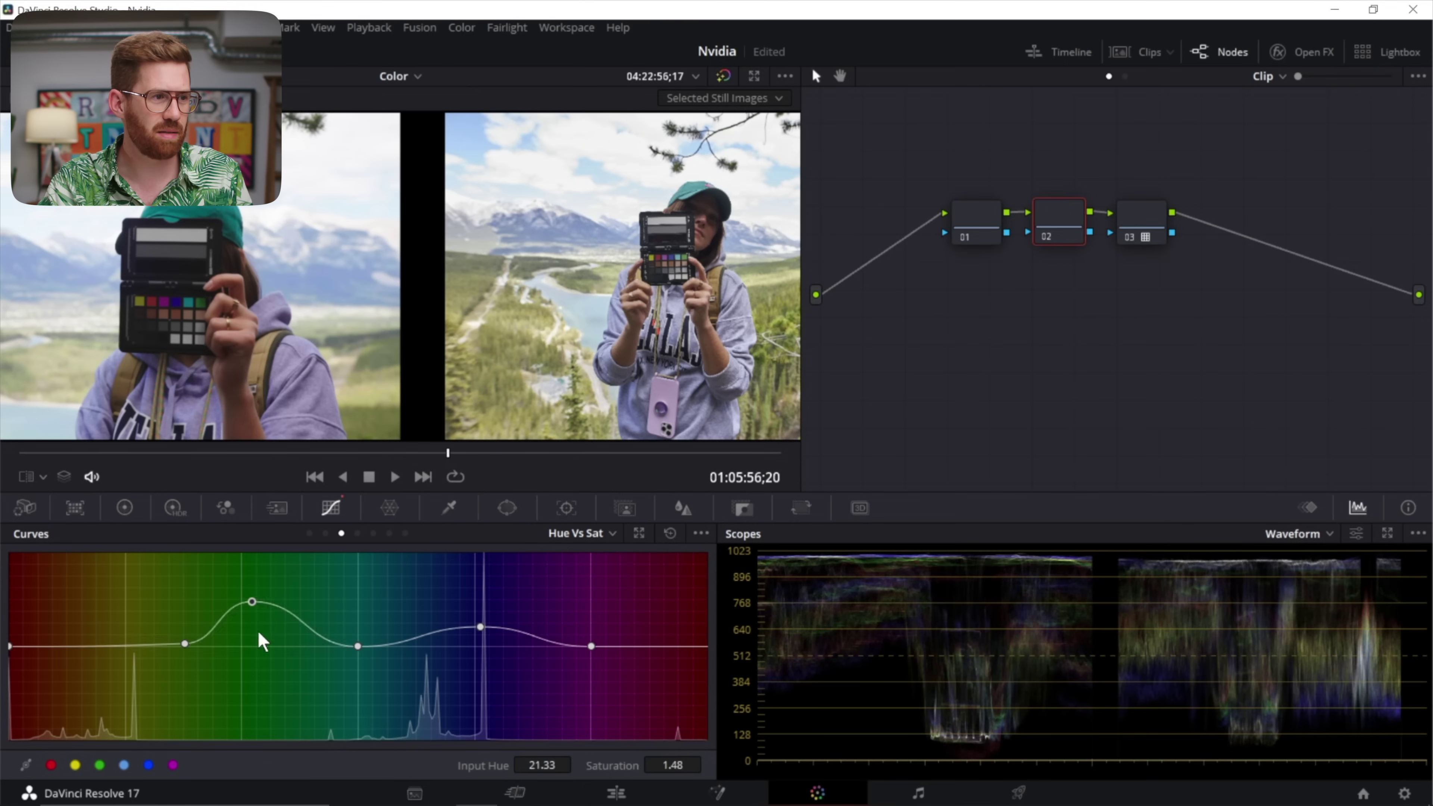
key("ctrl+z")
key("ctrl+z")
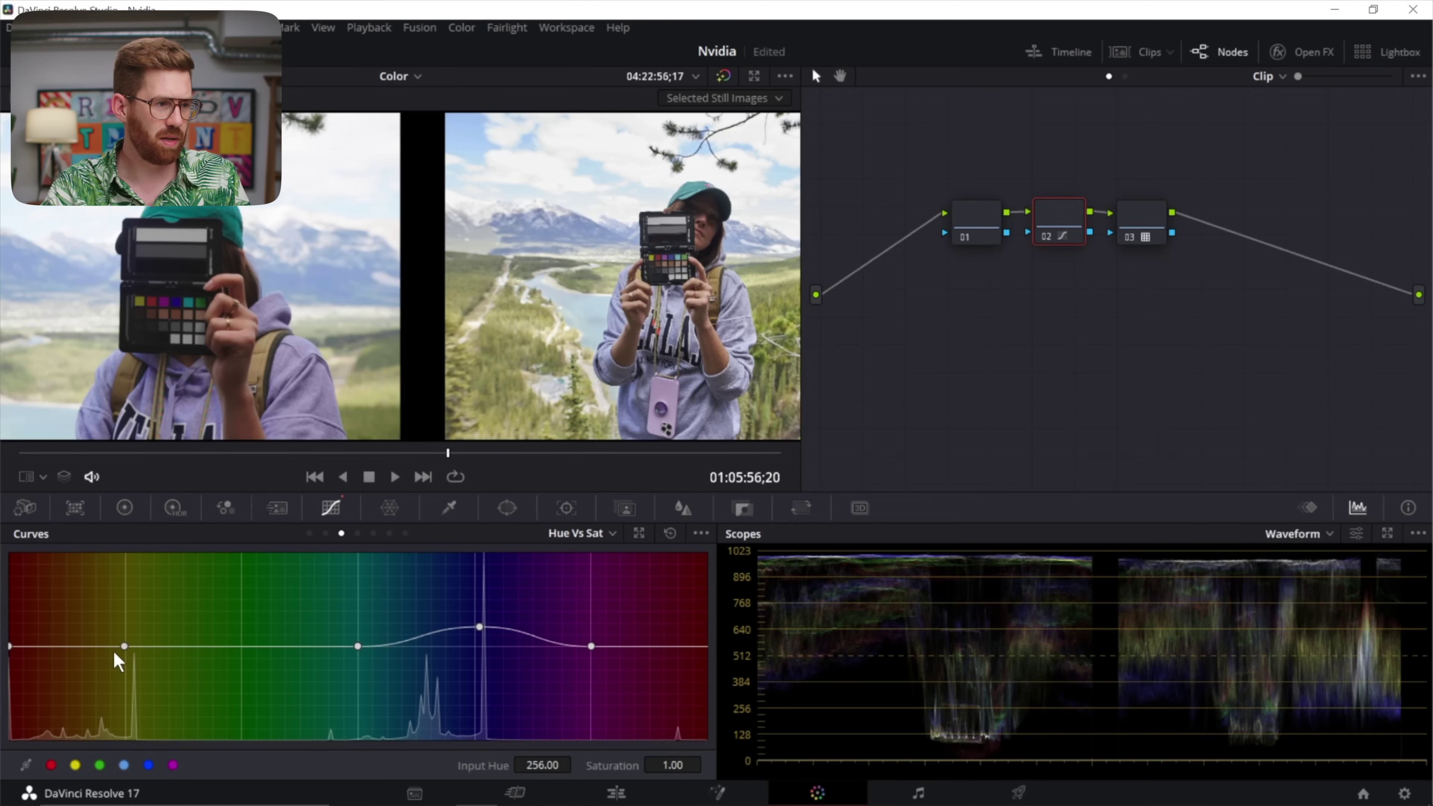
left_click_drag(124, 645, 243, 631)
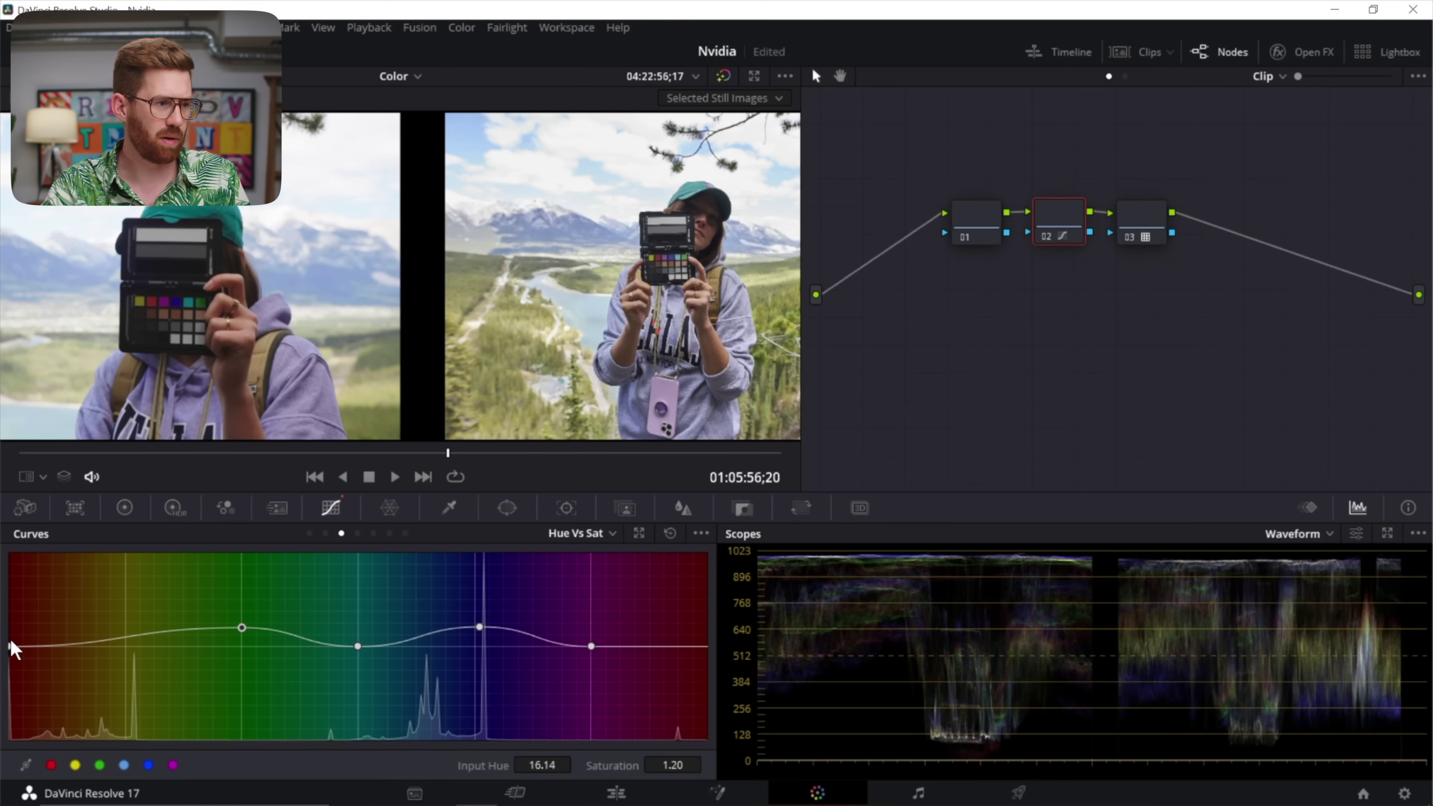
mouse_move(479, 627)
left_mouse_down()
mouse_move(491, 635)
mouse_move(454, 621)
mouse_move(470, 628)
mouse_move(467, 610)
mouse_move(469, 637)
left_mouse_up()
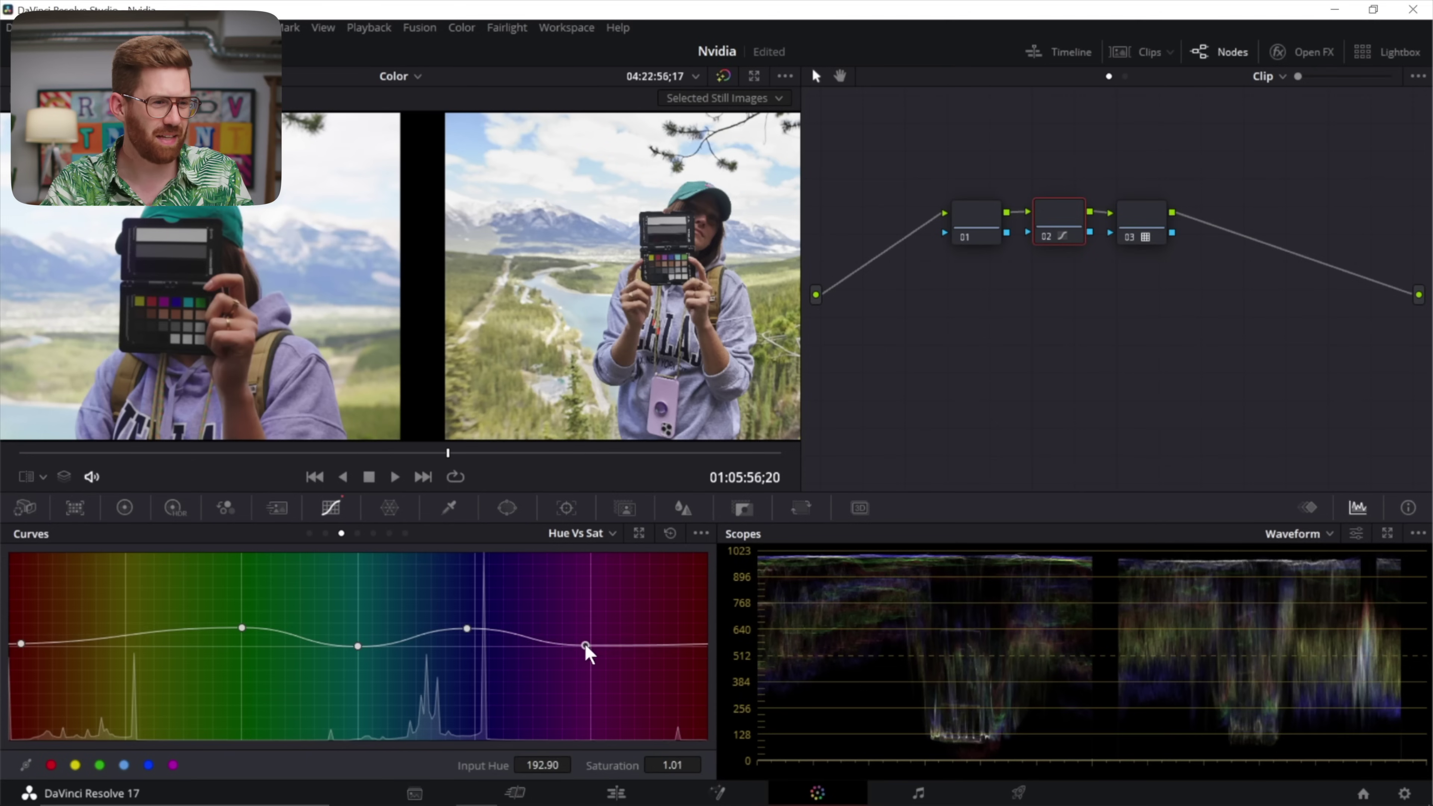
left_click_drag(585, 646, 582, 656)
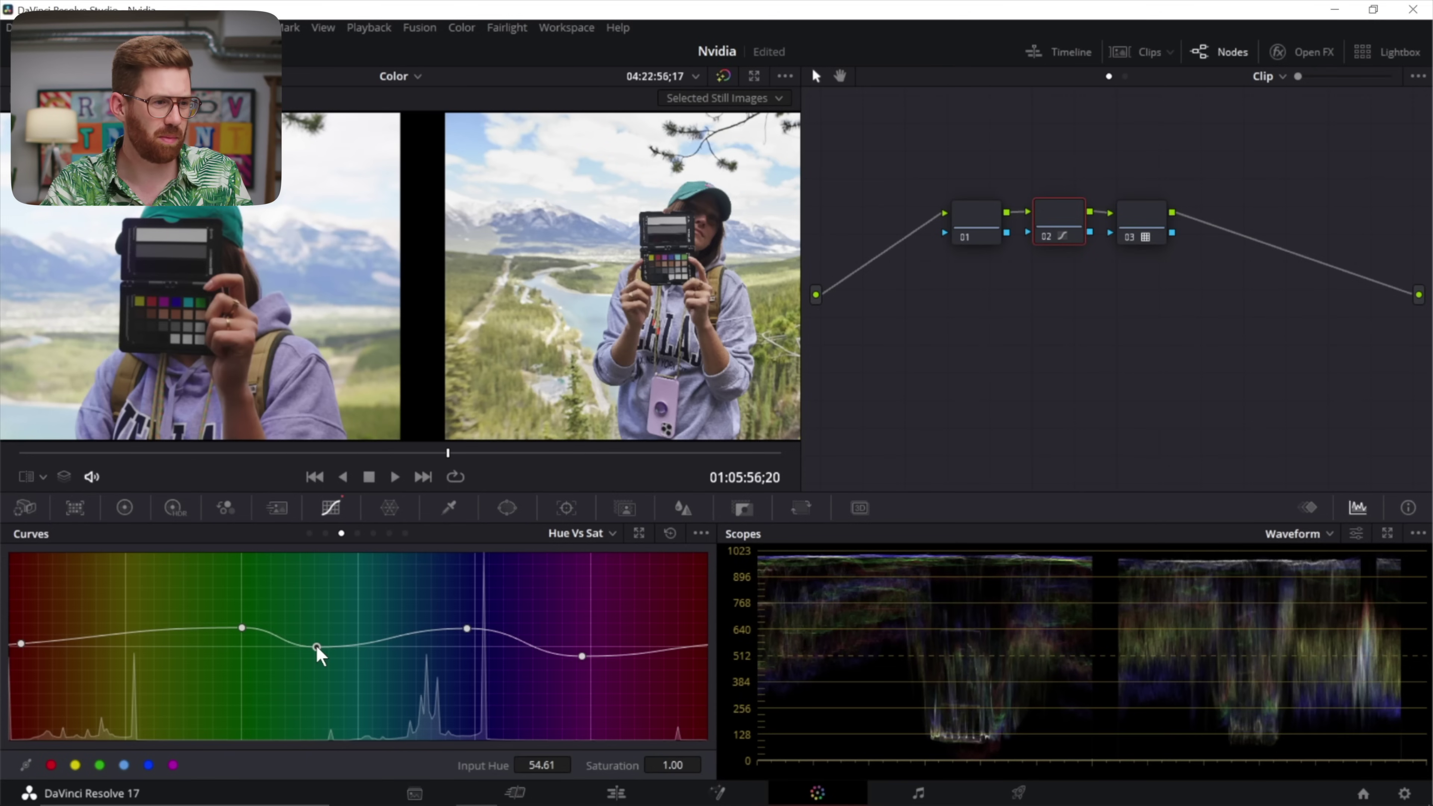
left_click_drag(243, 627, 162, 623)
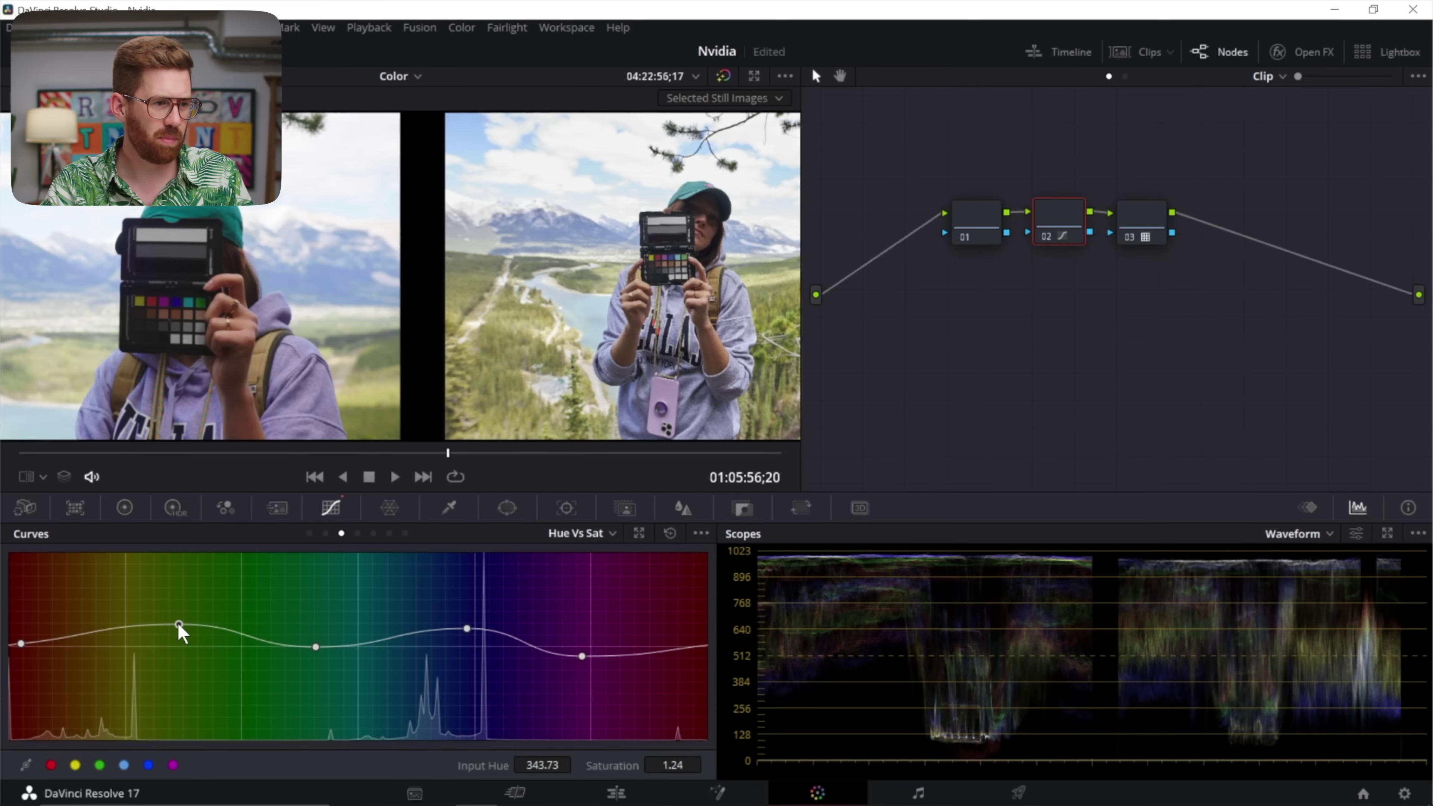
left_click_drag(466, 628, 391, 606)
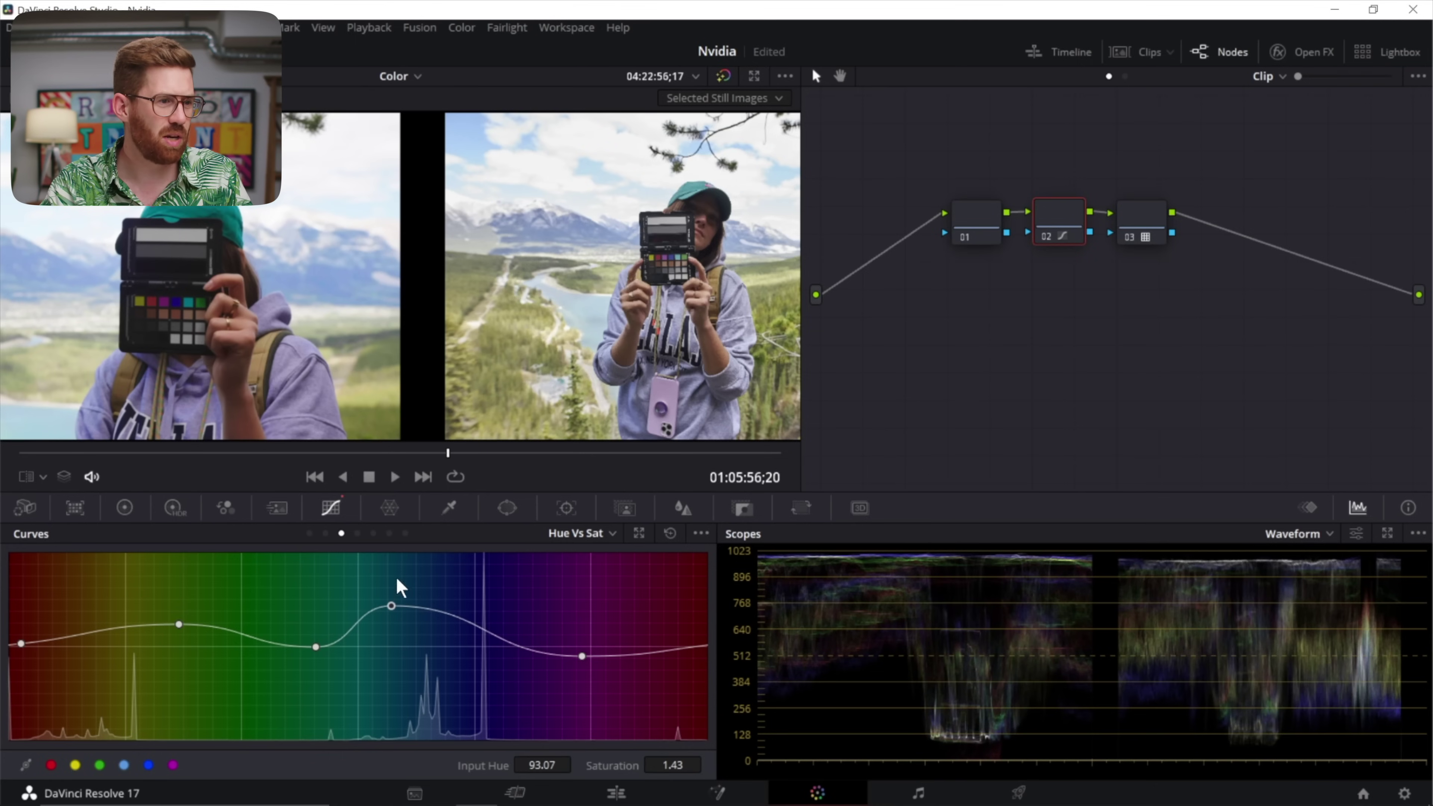
left_click(325, 533)
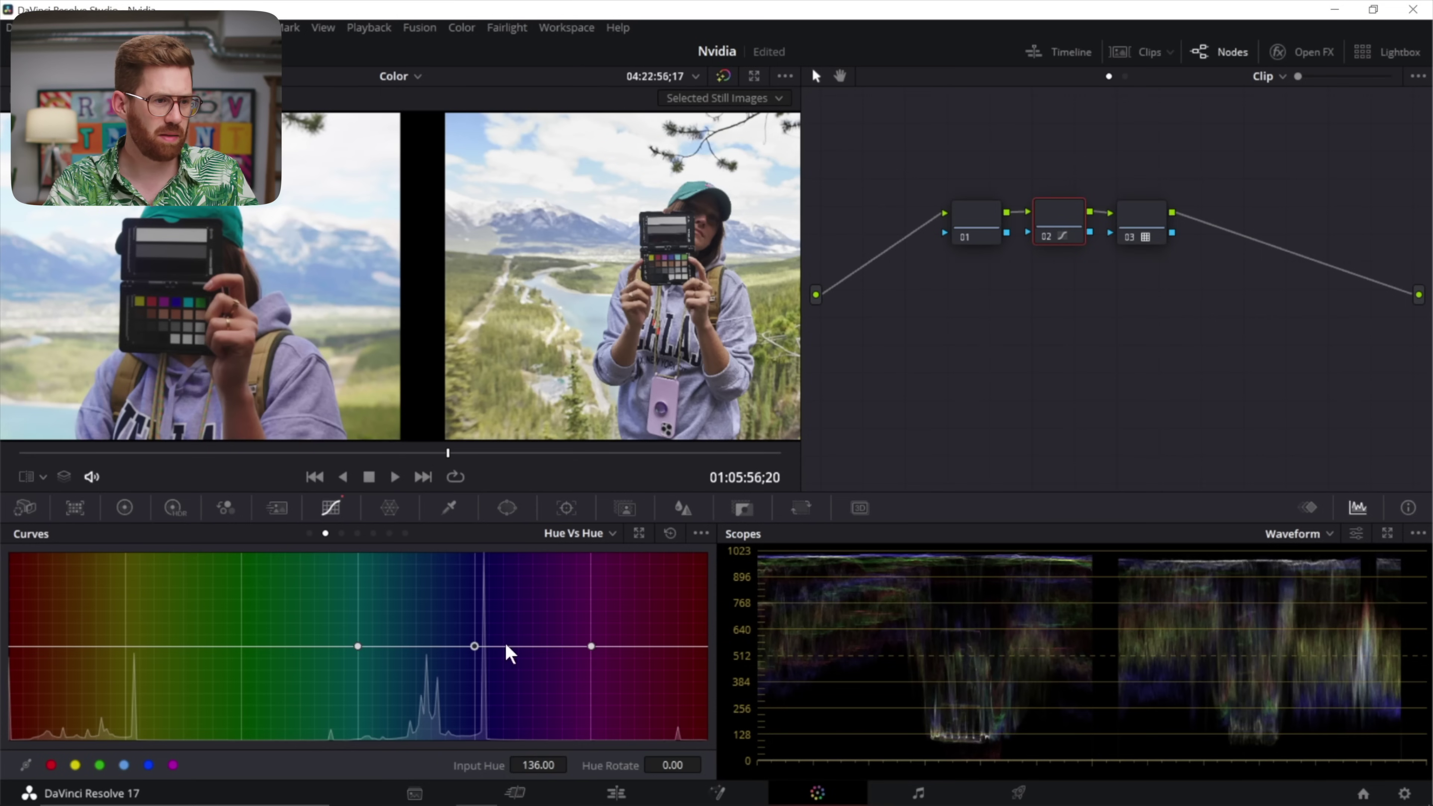
Rotate hue 152.71 by 10.40 in Hue vs Hue and set Highlights to -21.00
mouse_move(473, 655)
left_mouse_down()
mouse_move(496, 640)
mouse_move(503, 601)
mouse_move(501, 652)
left_mouse_up()
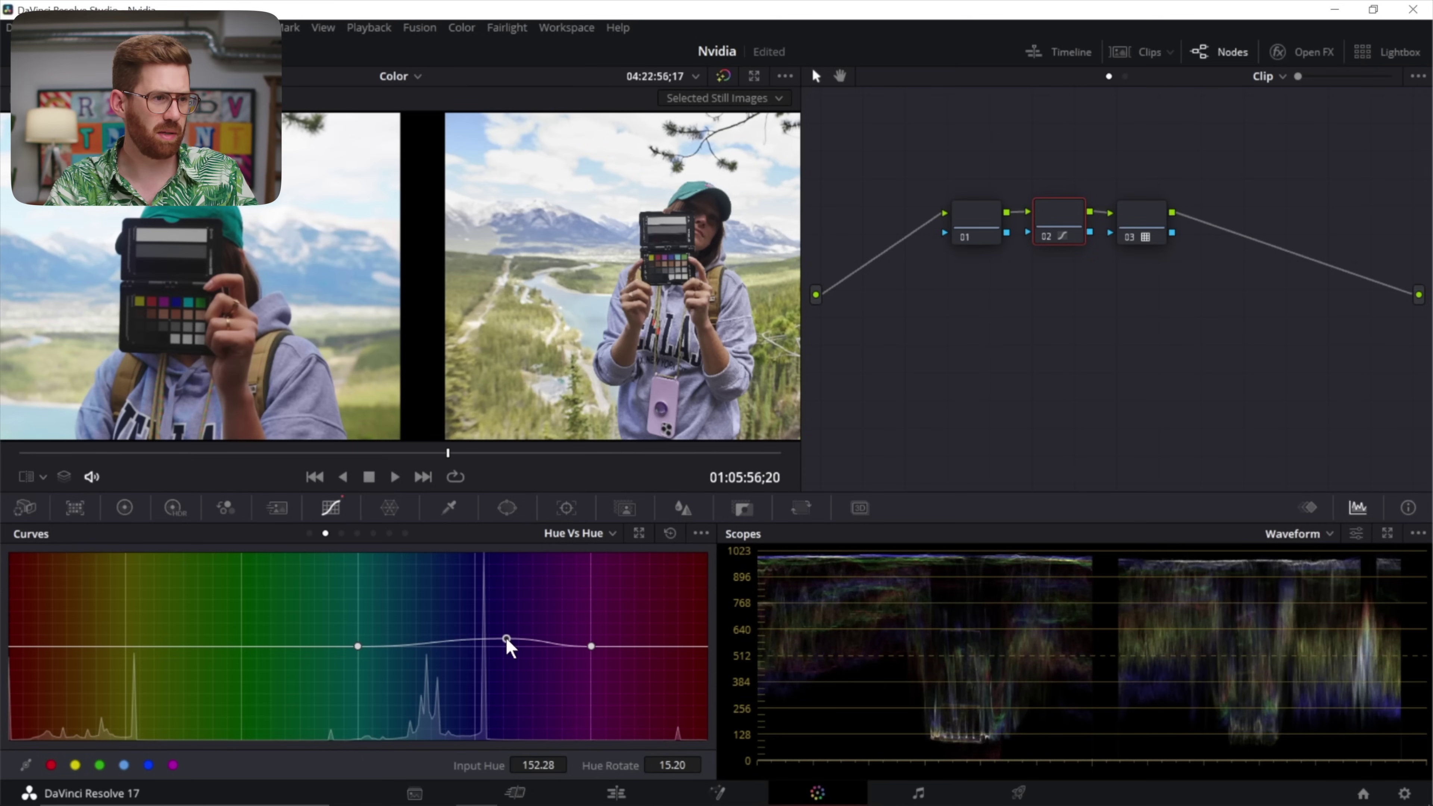
left_click(124, 508)
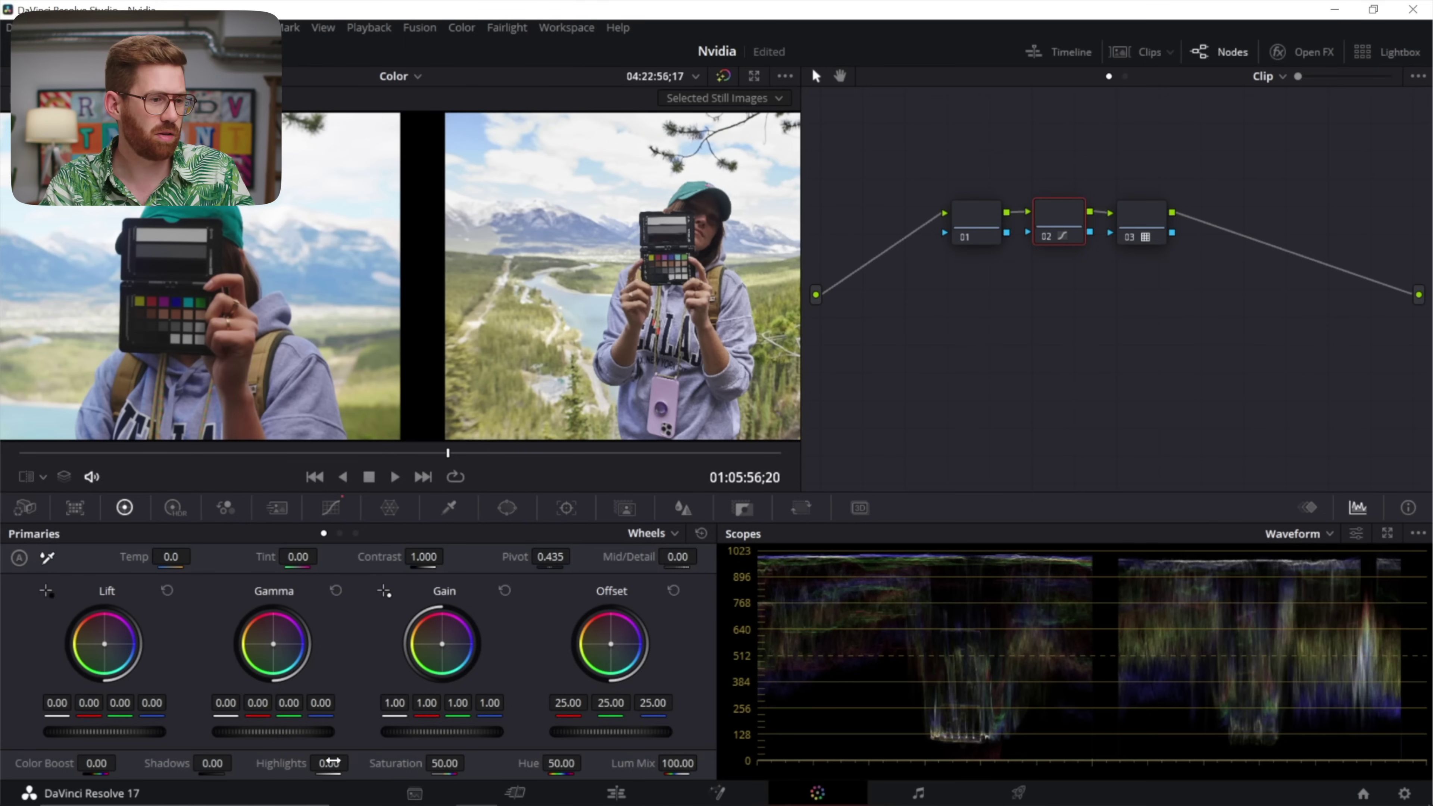
left_click_drag(328, 762, 309, 763)
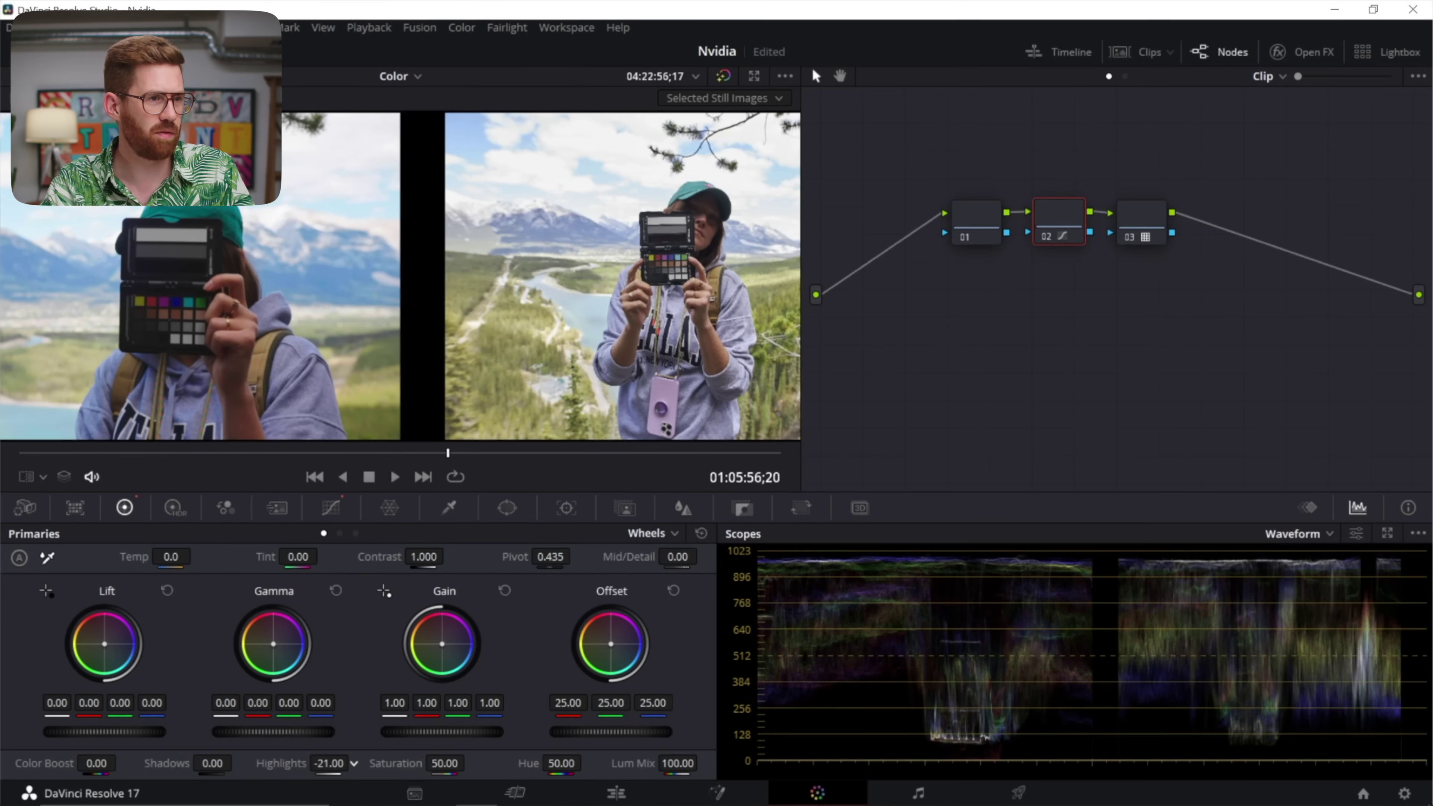
left_click(331, 508)
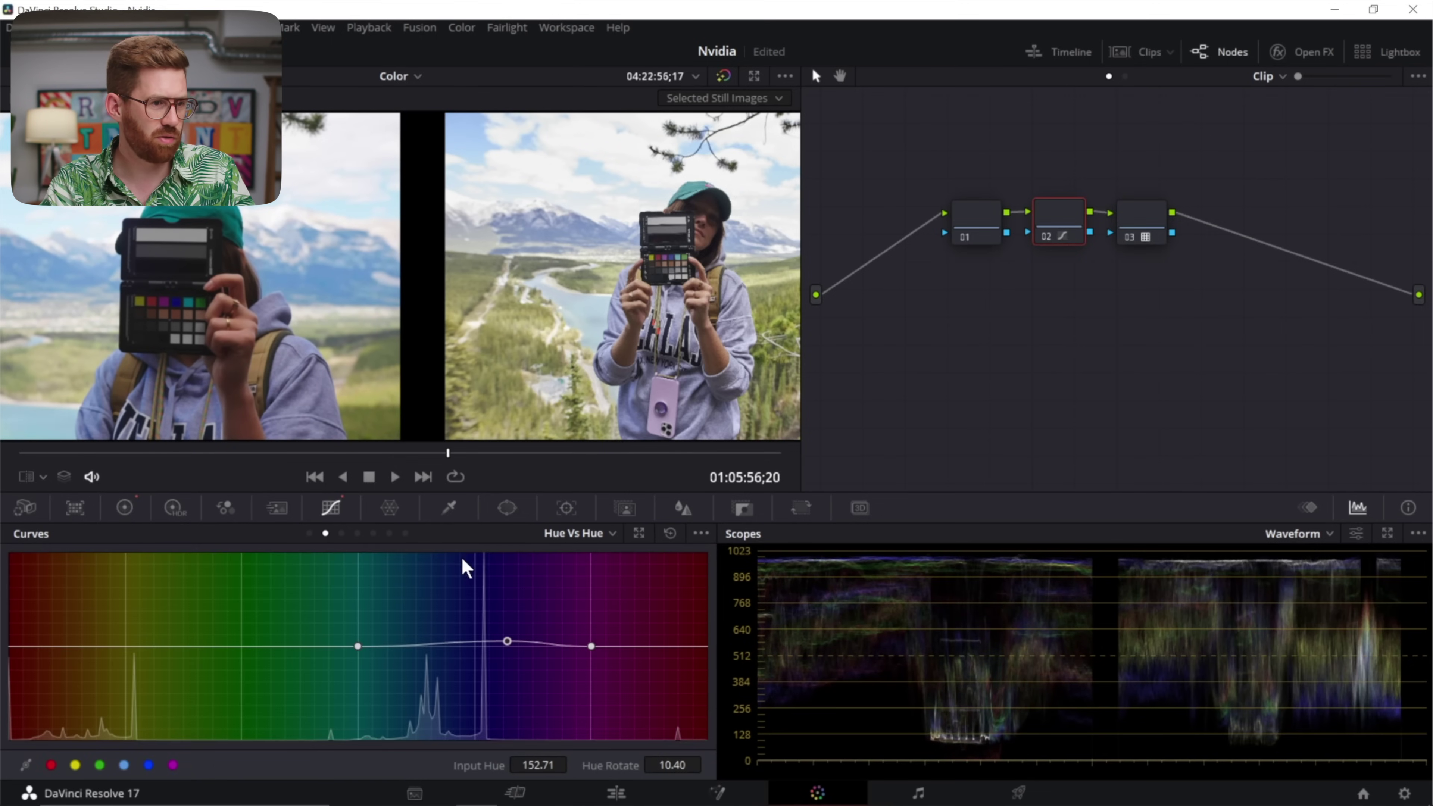
left_click(341, 533)
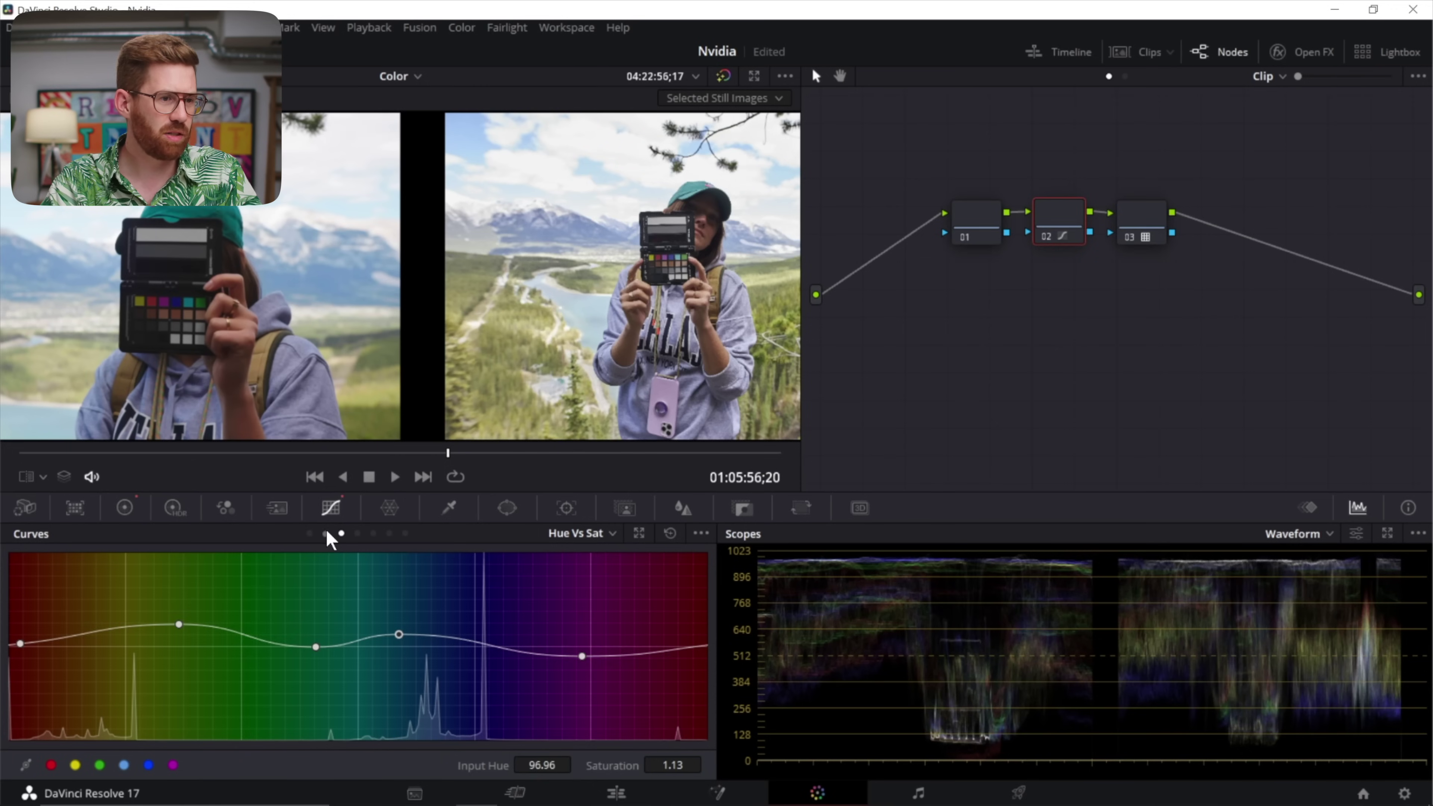
Shift the red hues to -5.60 in Hue vs Hue and show the timeline's clip thumbnails
left_click(325, 533)
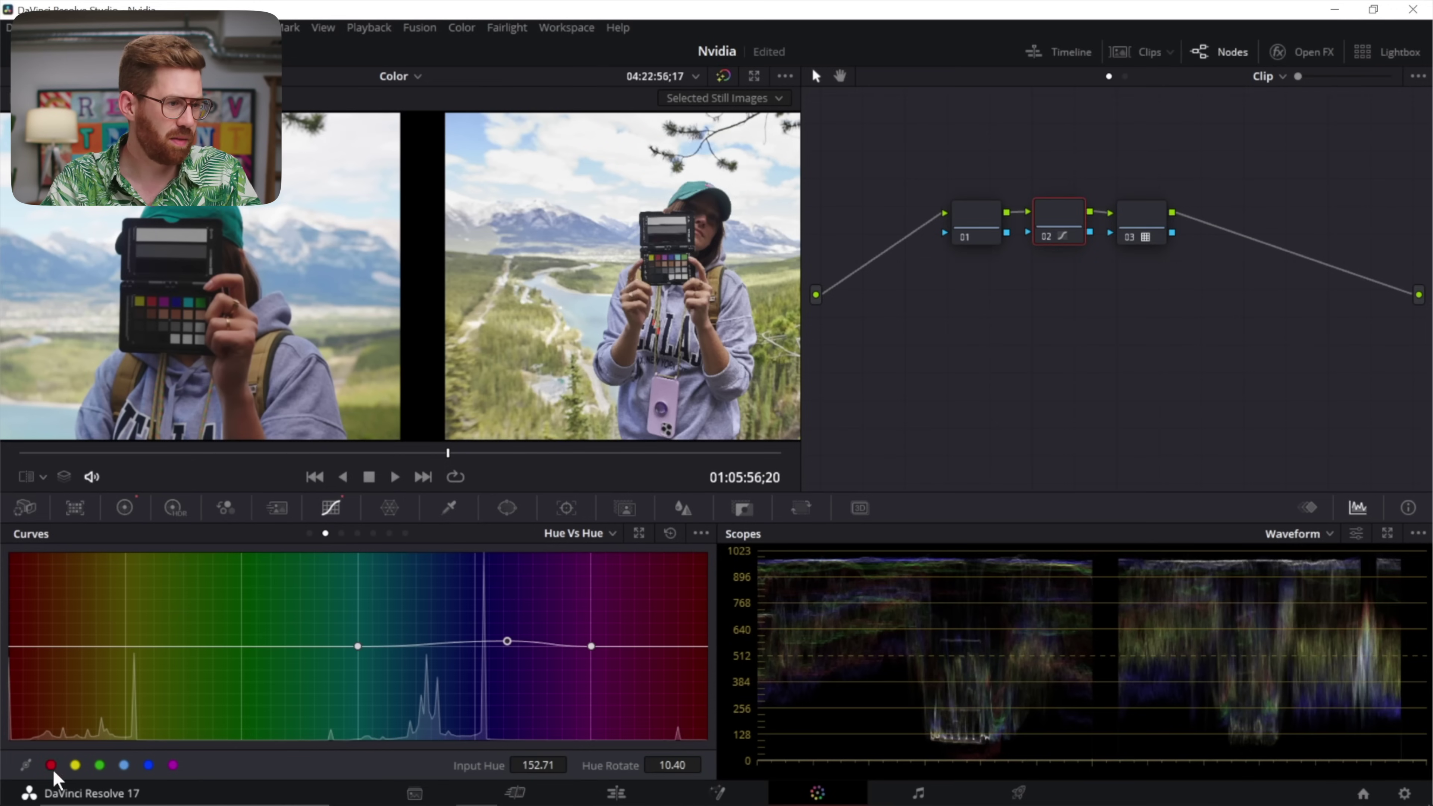
left_click_drag(10, 645, 15, 649)
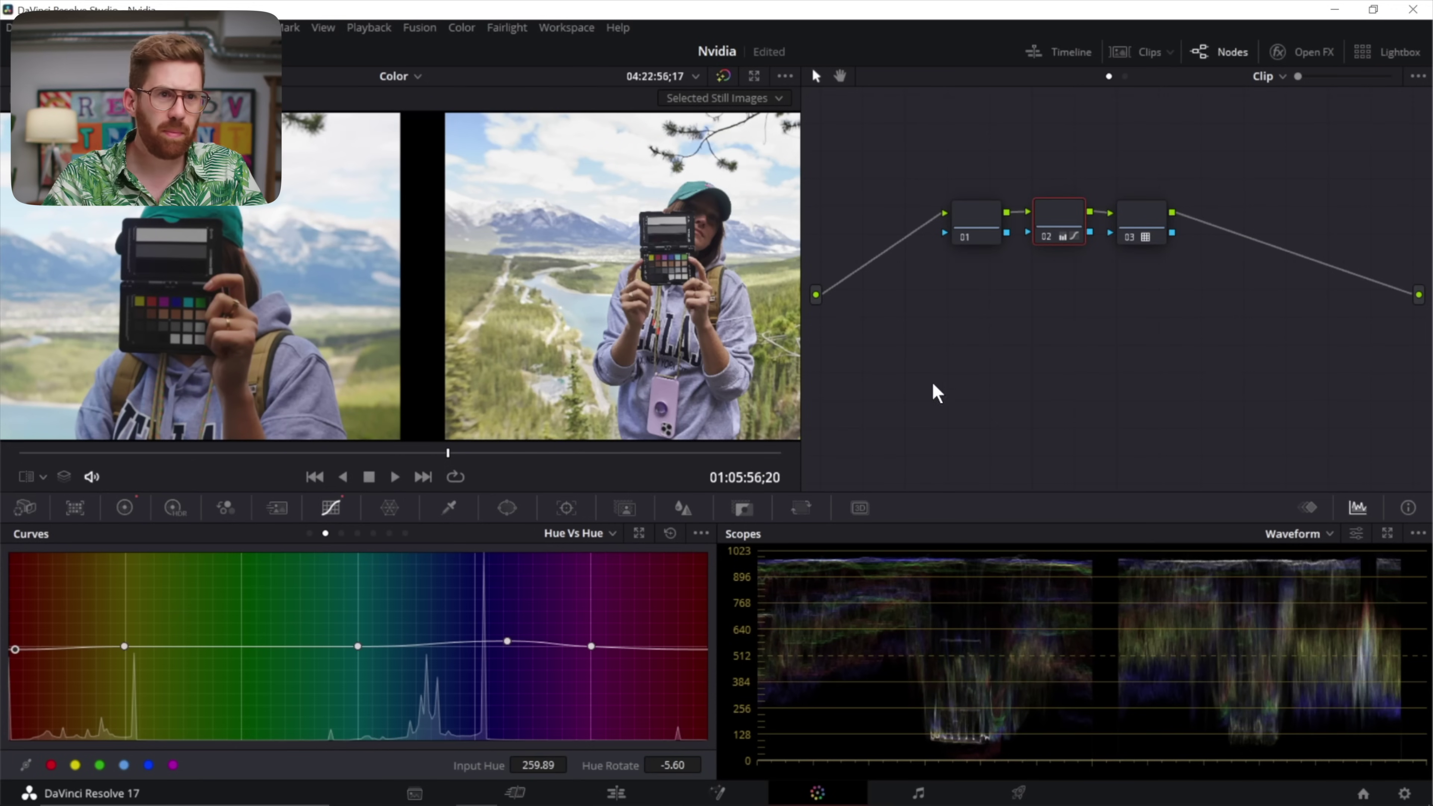
left_click(1229, 54)
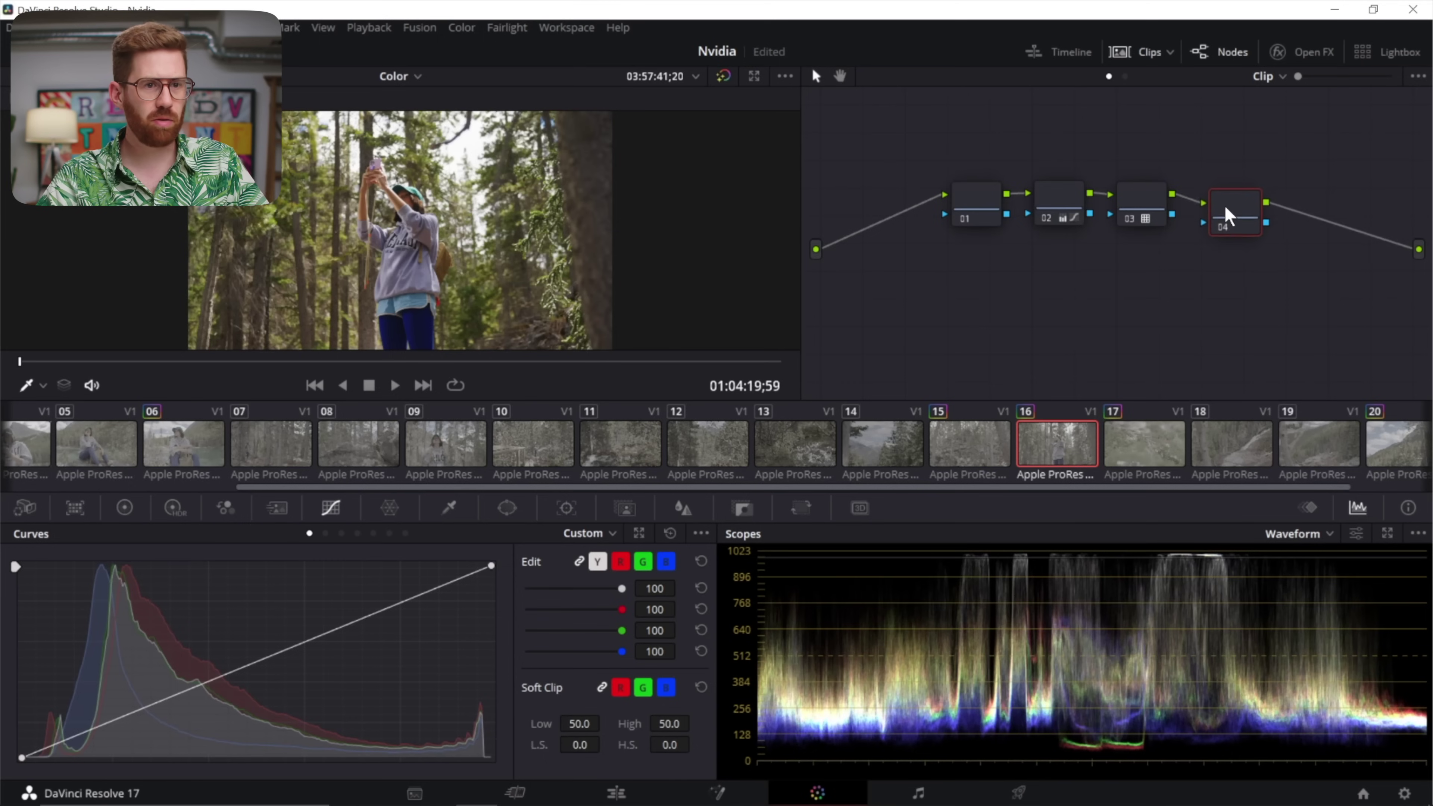
Move node 04 lower in the graph and drag its custom curve's white point to brighten highlights
mouse_move(1232, 256)
left_mouse_down()
mouse_move(1109, 300)
mouse_move(1253, 279)
mouse_move(1256, 265)
left_mouse_up()
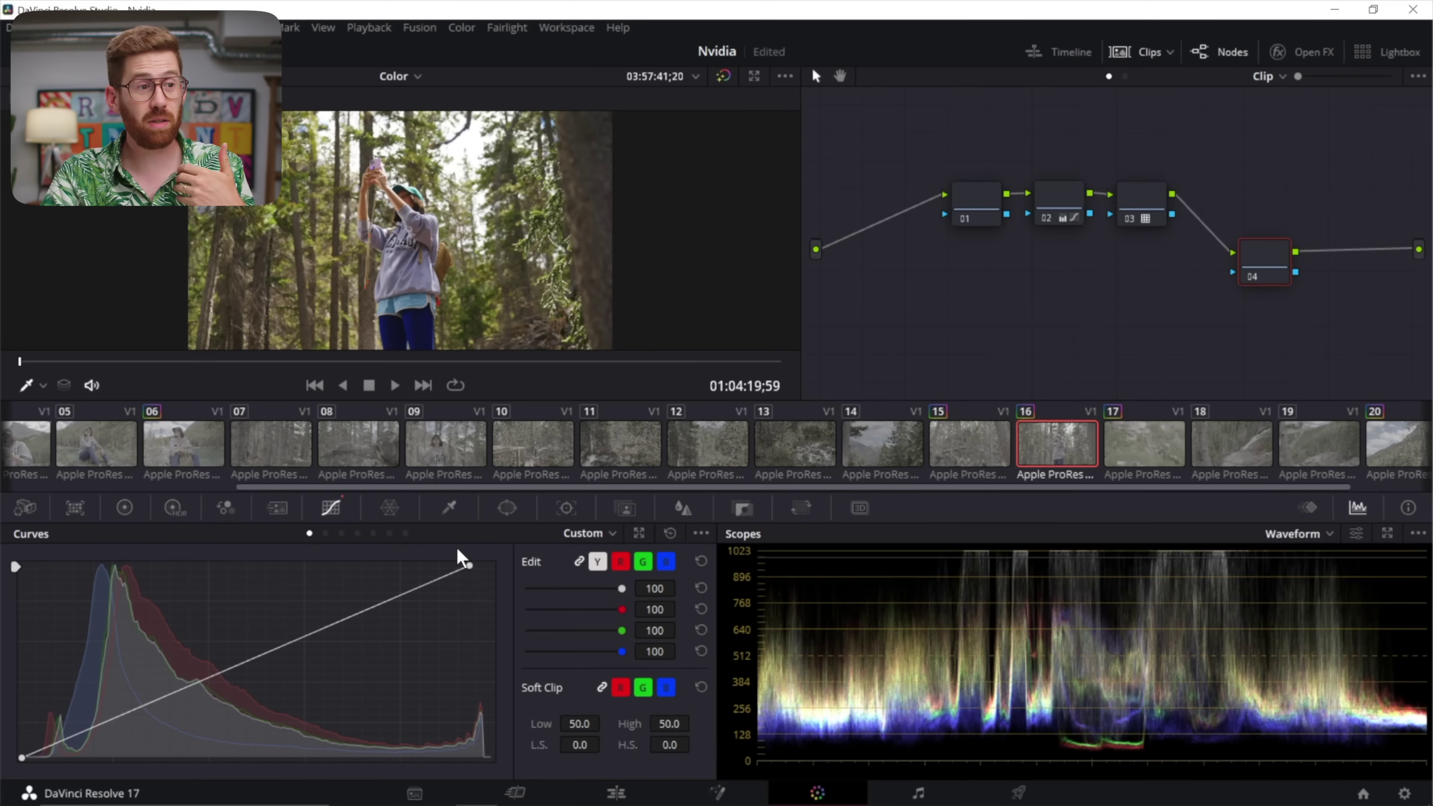
left_click_drag(470, 566, 492, 572)
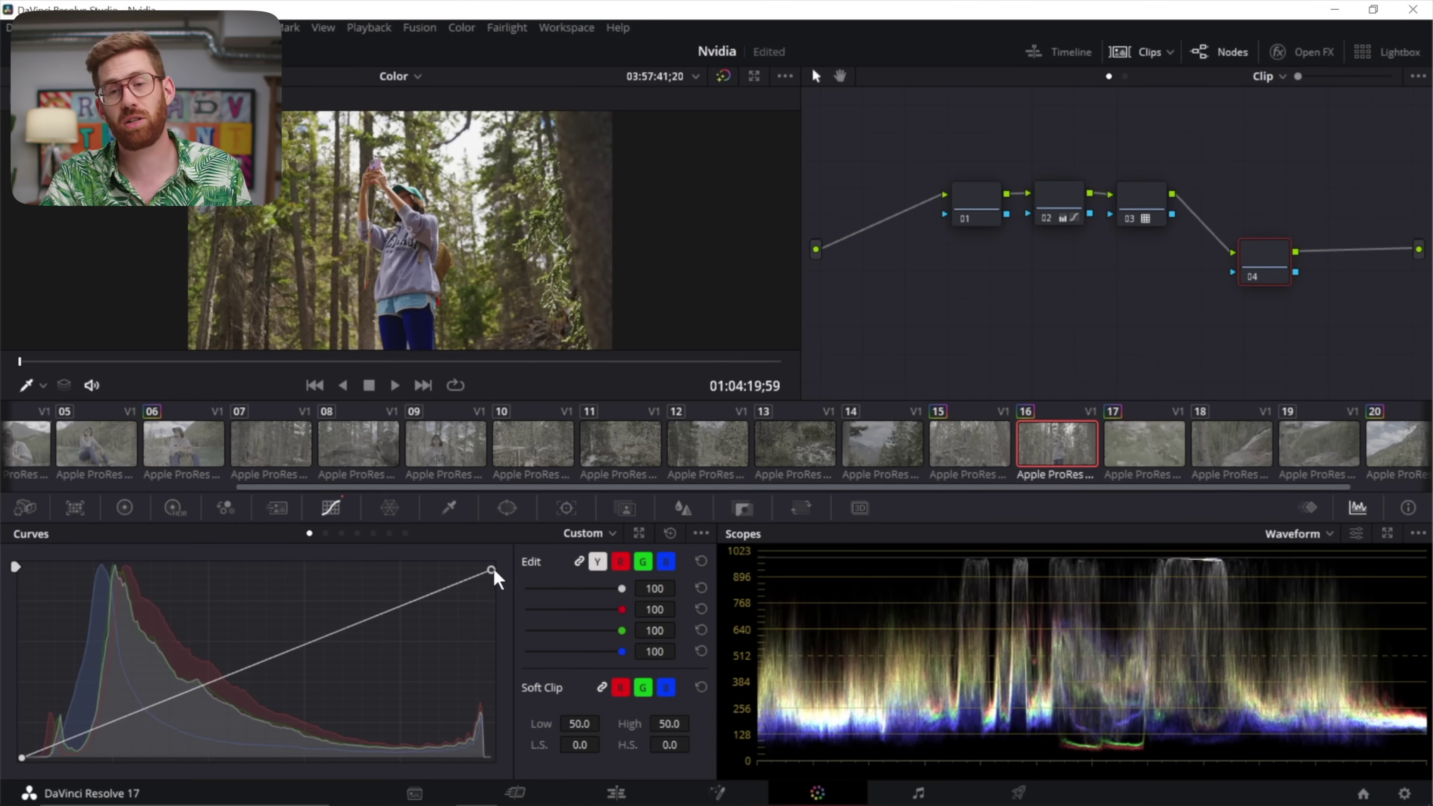